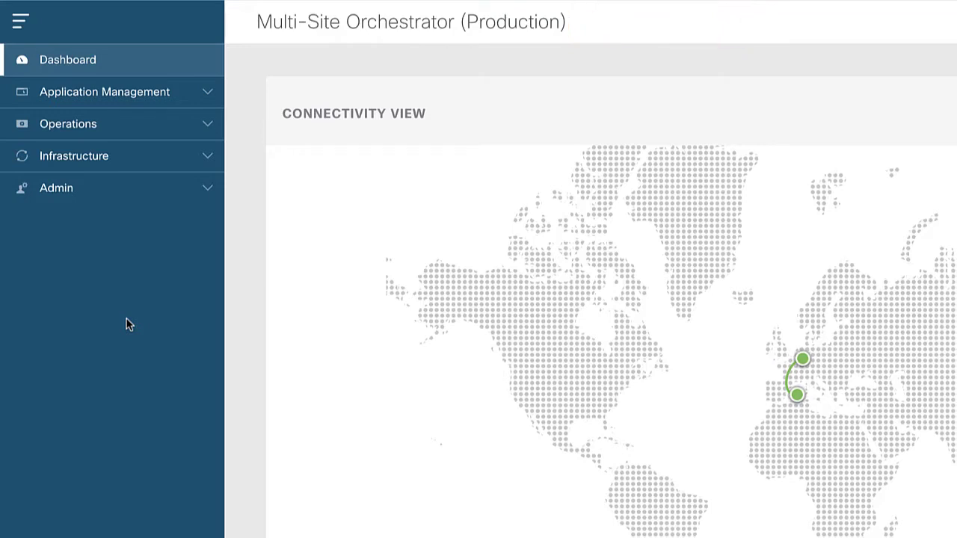
# - Create a tenant named Green, associate it with the AMS and BCN sites, and save it
pyautogui.click(128, 104)
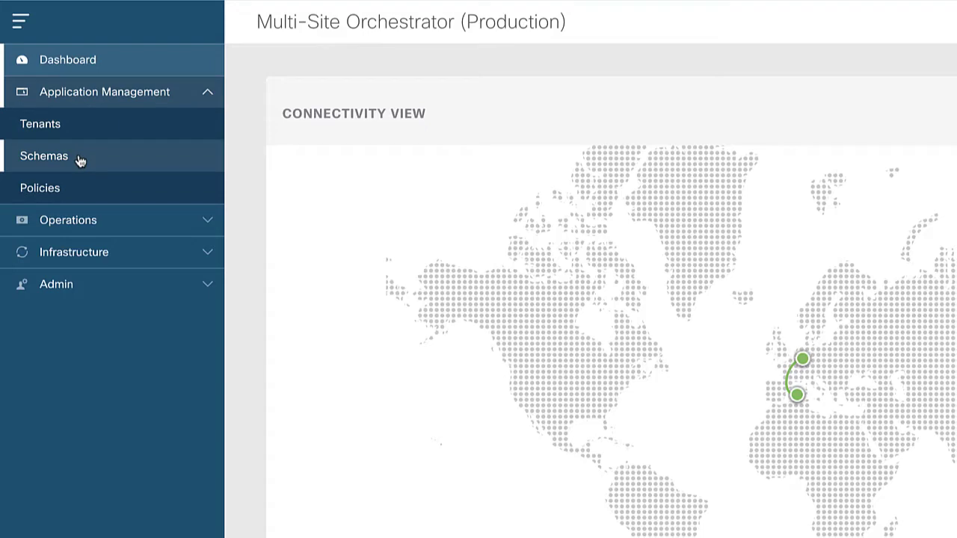
pyautogui.click(58, 138)
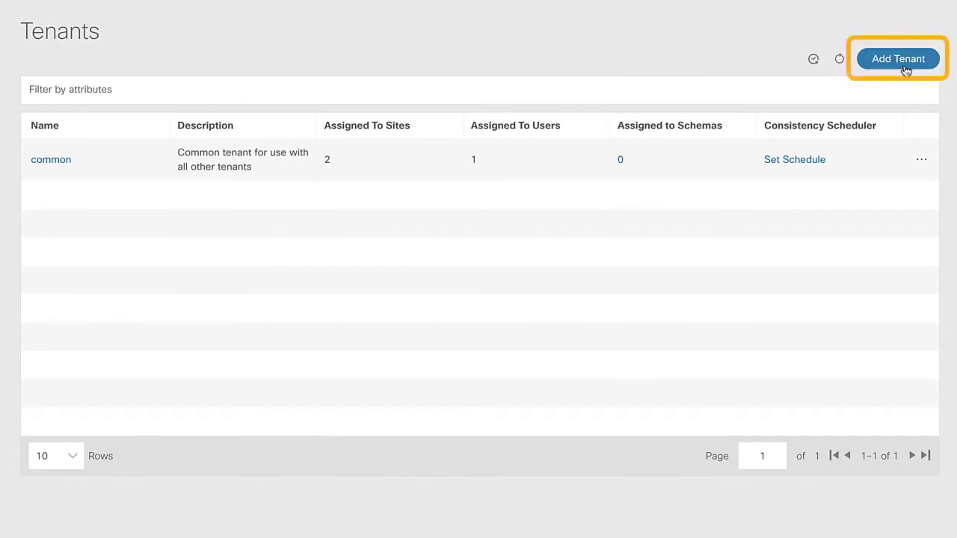
pyautogui.click(899, 59)
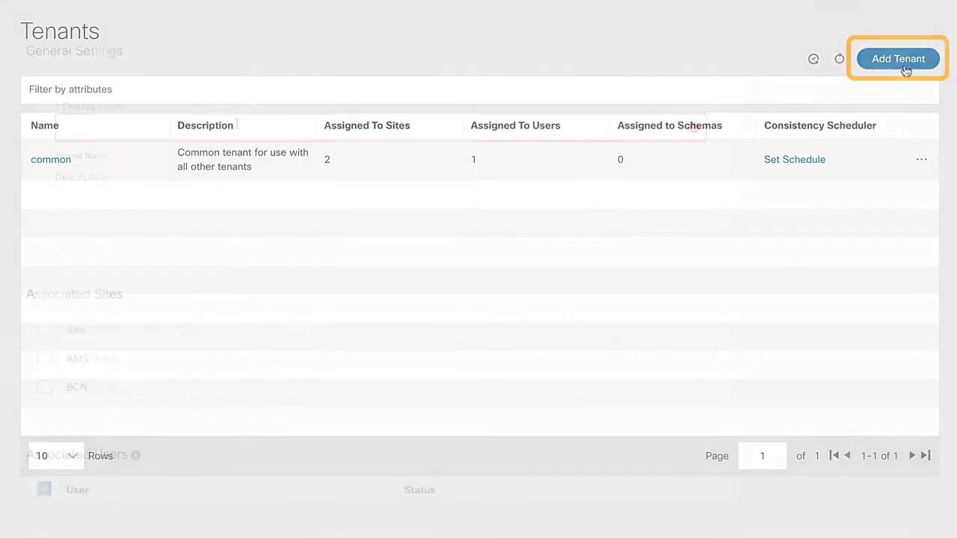
pyautogui.write('Green')
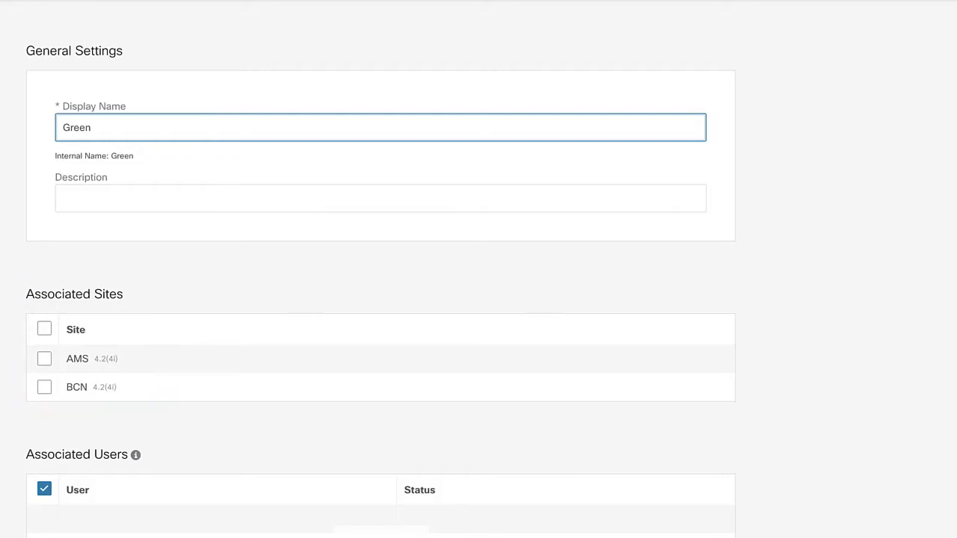
pyautogui.click(44, 361)
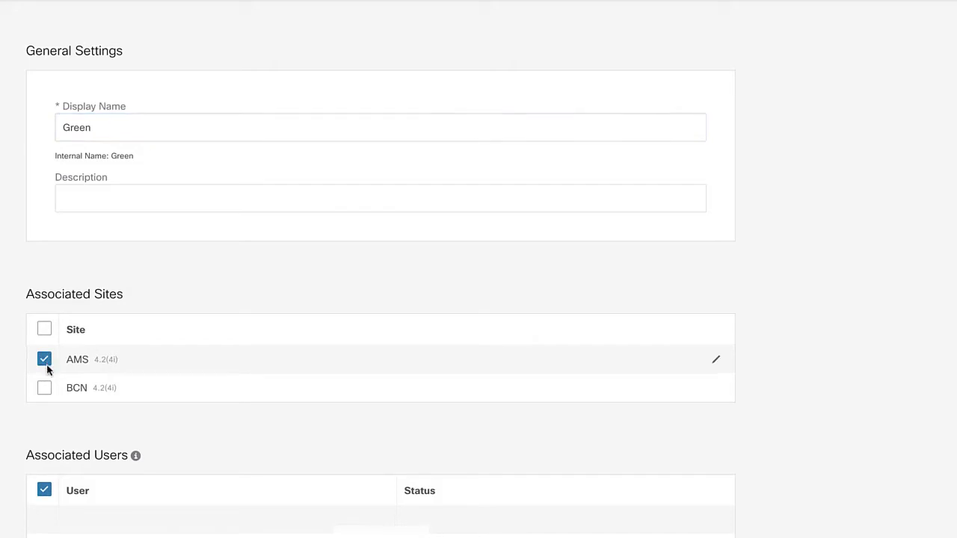
pyautogui.click(44, 389)
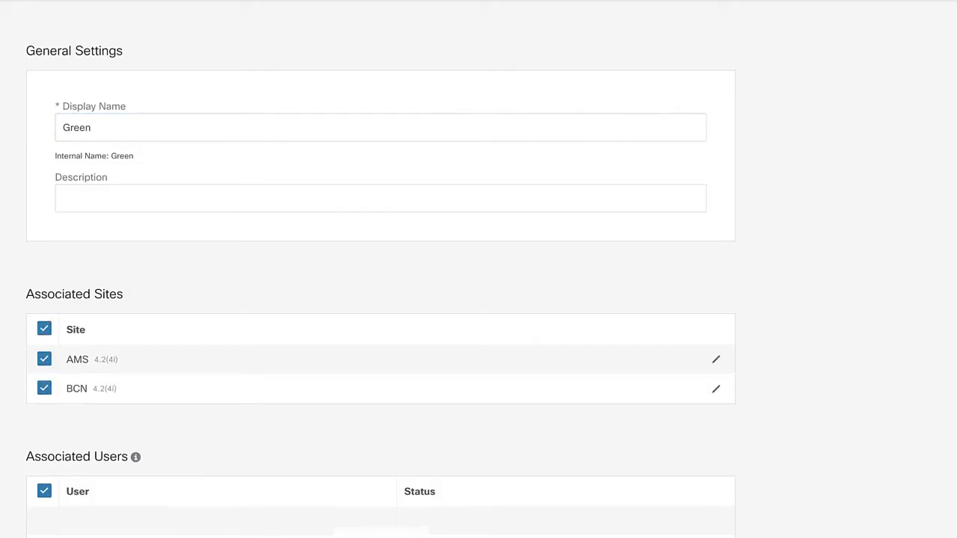
pyautogui.scroll(-3, 331, 357)
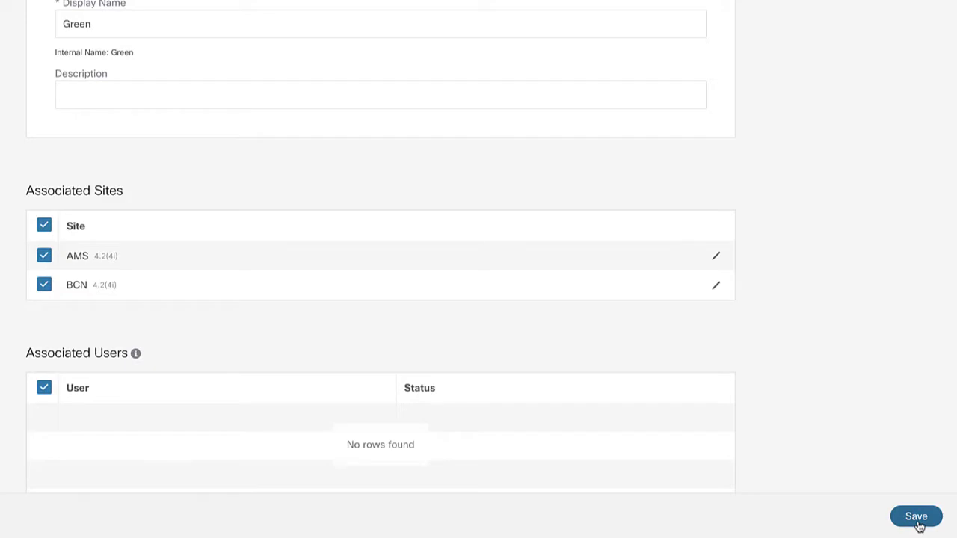
pyautogui.click(917, 520)
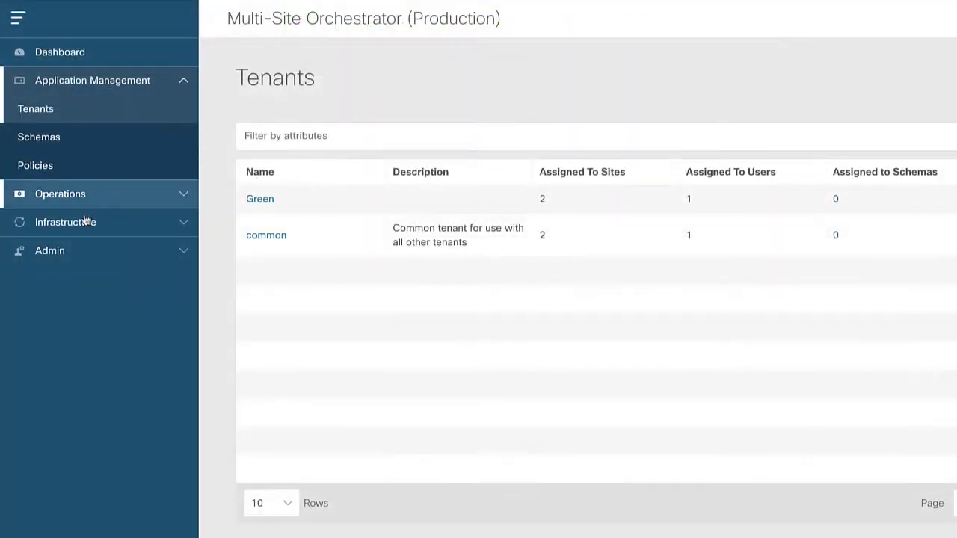
# - Add a new schema and name it Greenfield
pyautogui.click(44, 142)
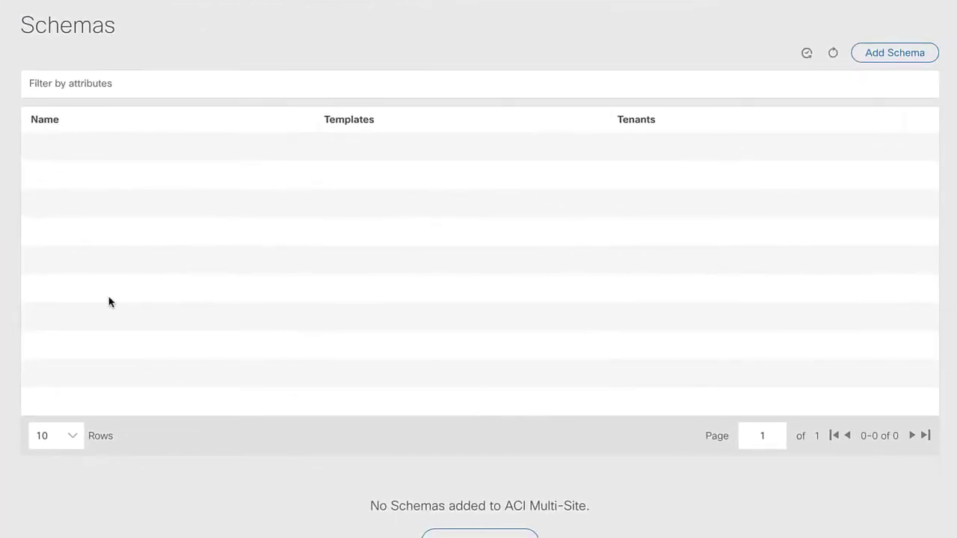
pyautogui.click(886, 61)
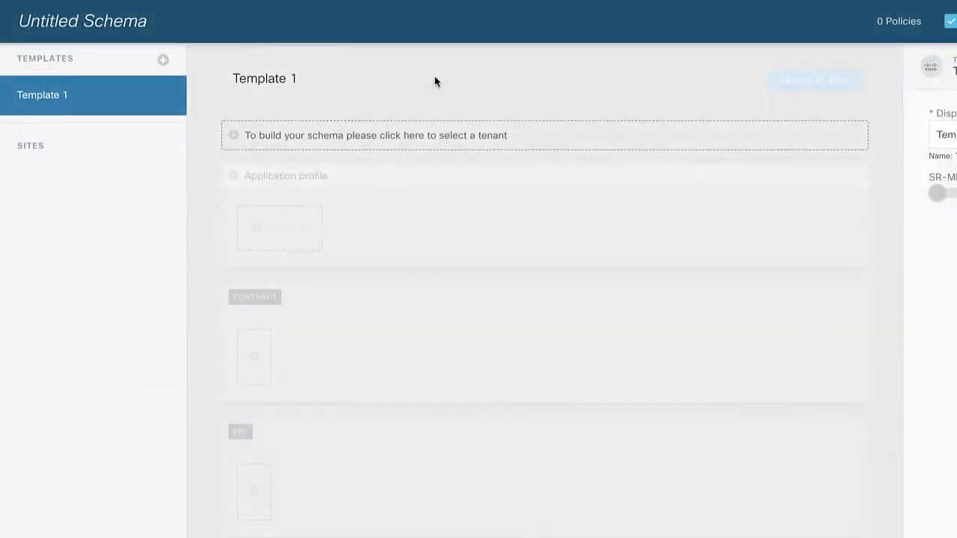
pyautogui.moveTo(147, 20); pyautogui.dragTo(13, 20)
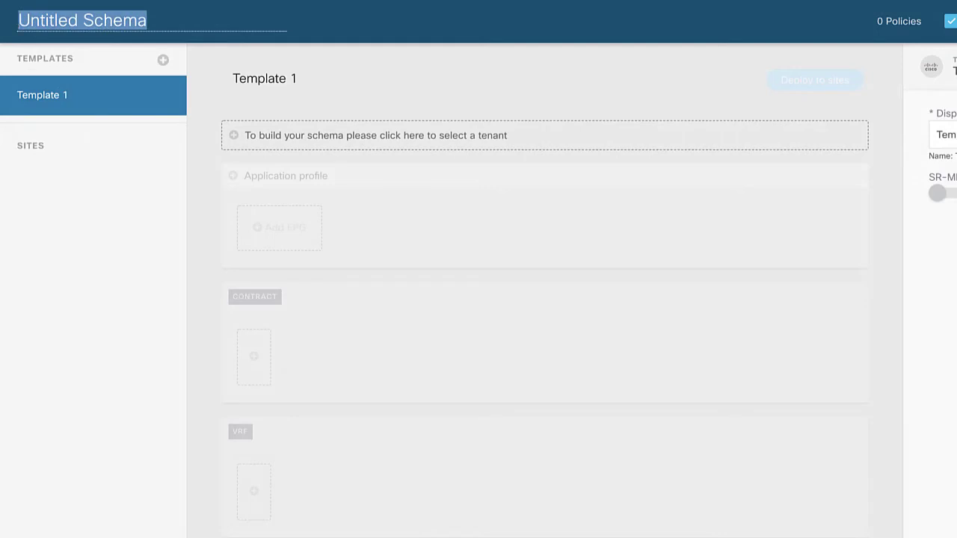
pyautogui.write('Greenfield')
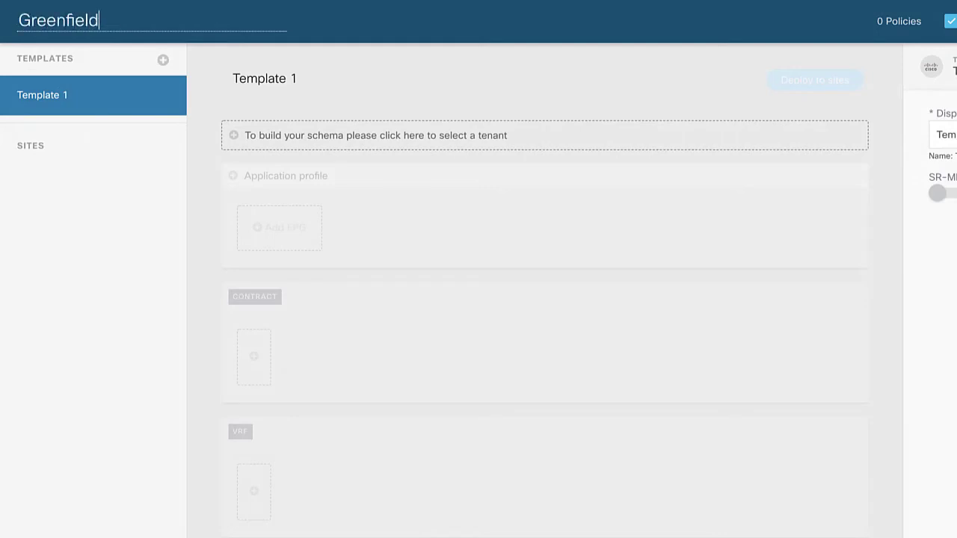
pyautogui.click(53, 201)
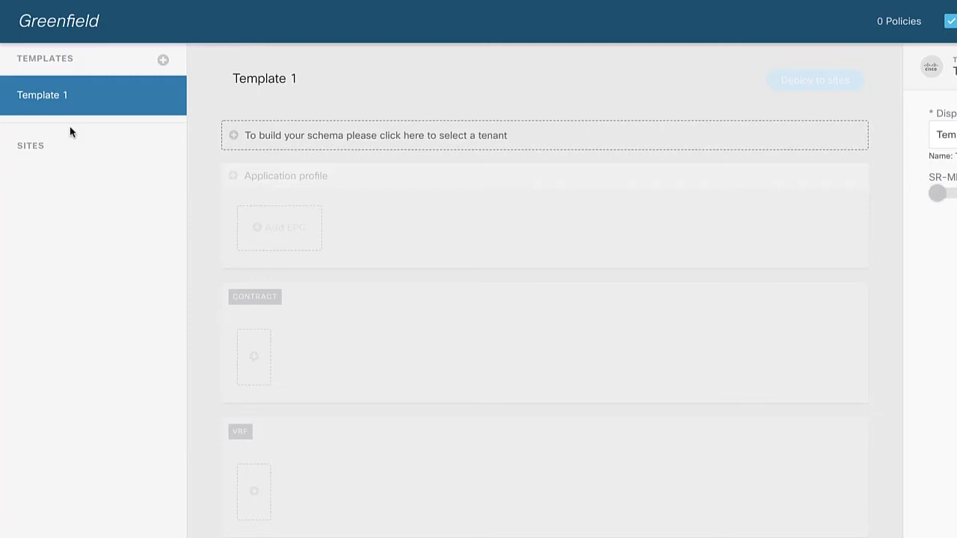
# - Rename the schema's first template as Common Items
pyautogui.click(168, 96)
pyautogui.moveTo(116, 94); pyautogui.dragTo(2, 91)
pyautogui.write('S')
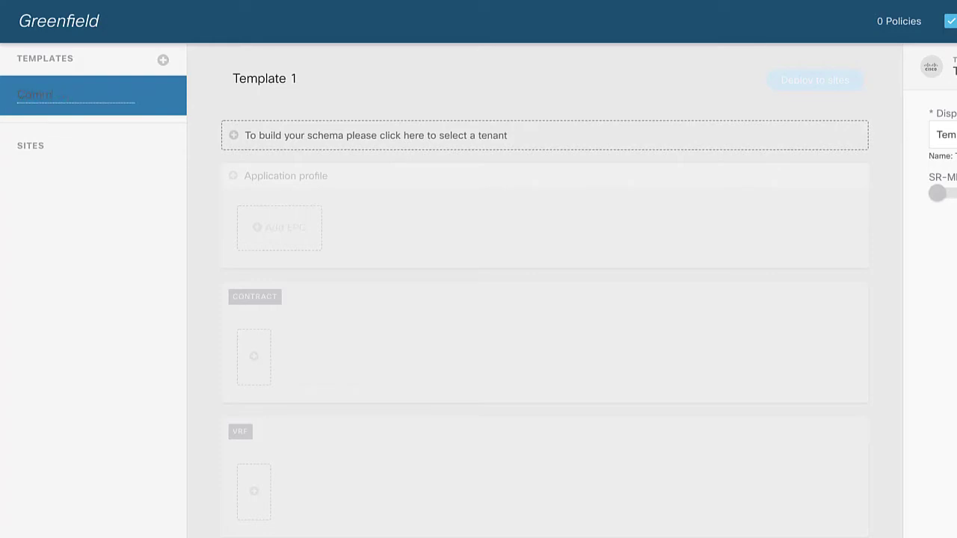
pyautogui.press('Return')
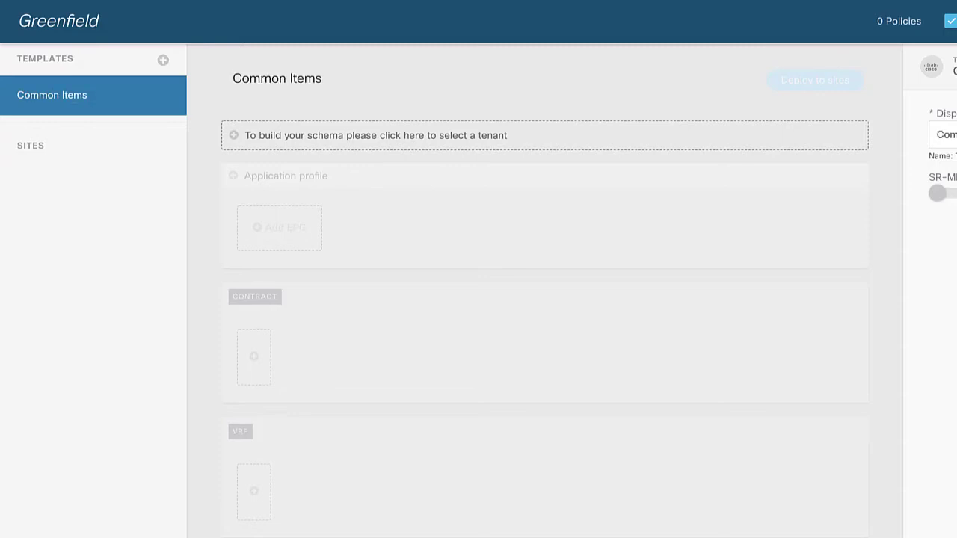
# - Assign the tenant Green to the Common Items template
pyautogui.click(533, 147)
pyautogui.click(790, 137)
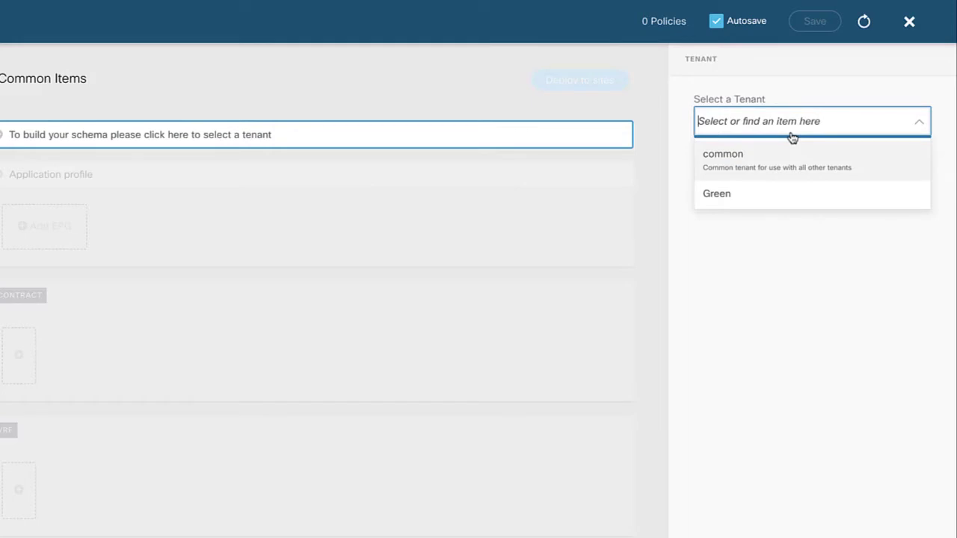
pyautogui.click(717, 194)
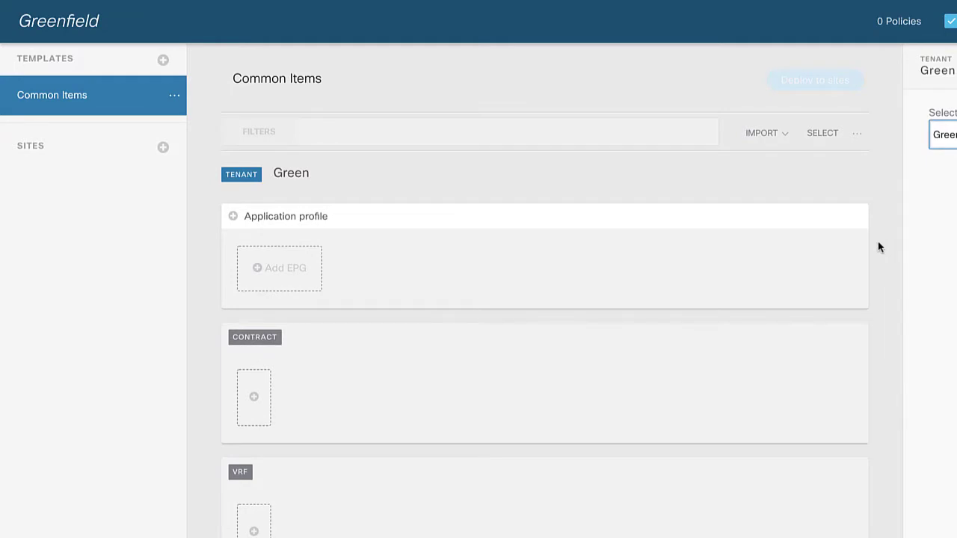
# - Add a VRF named V1 to the Common Items template
pyautogui.scroll(-2, 878, 247)
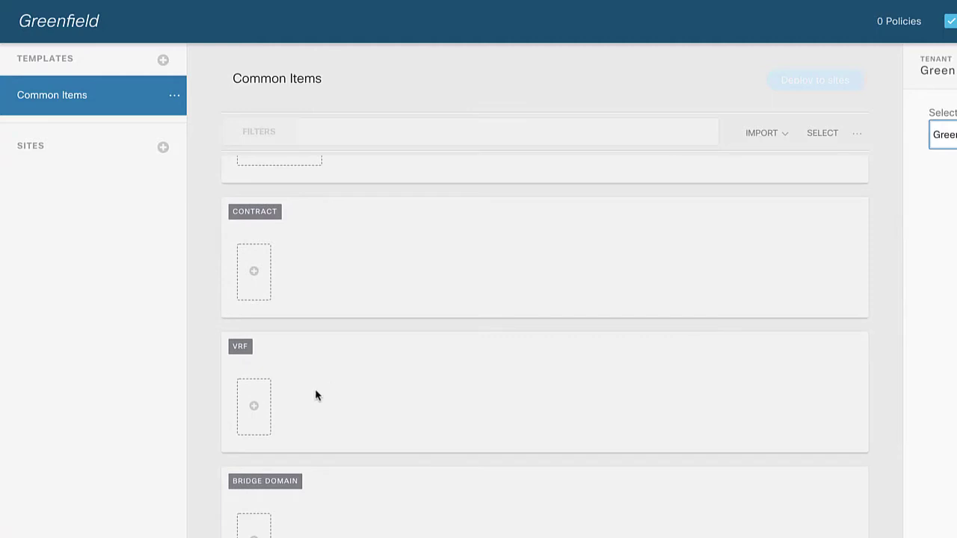
pyautogui.click(254, 406)
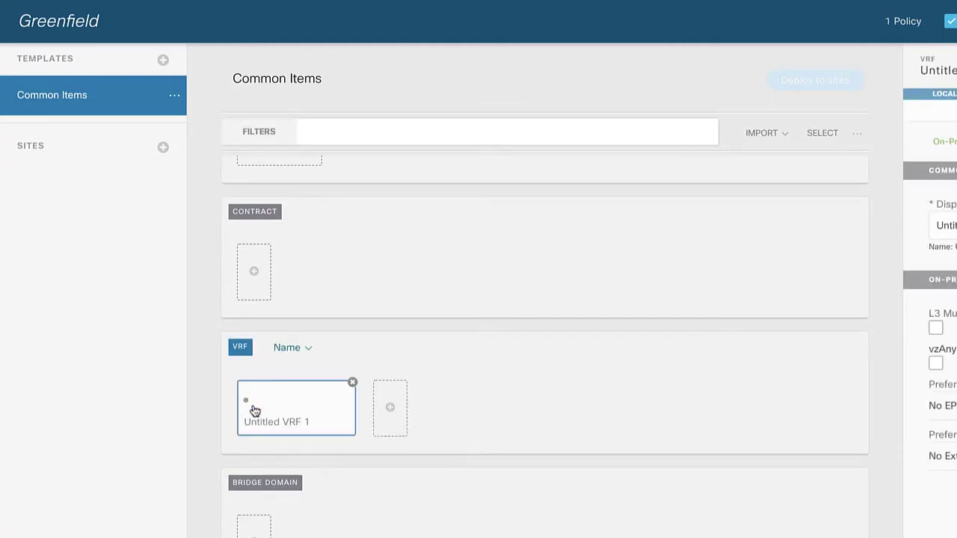
pyautogui.write('V1')
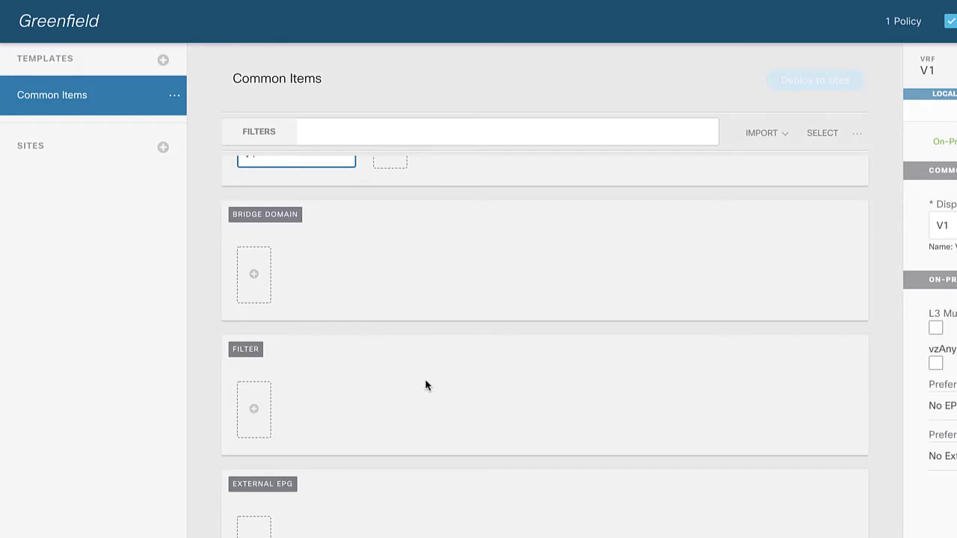
# - Add a filter named ALLOW_ALL to the Common Items template
pyautogui.click(254, 409)
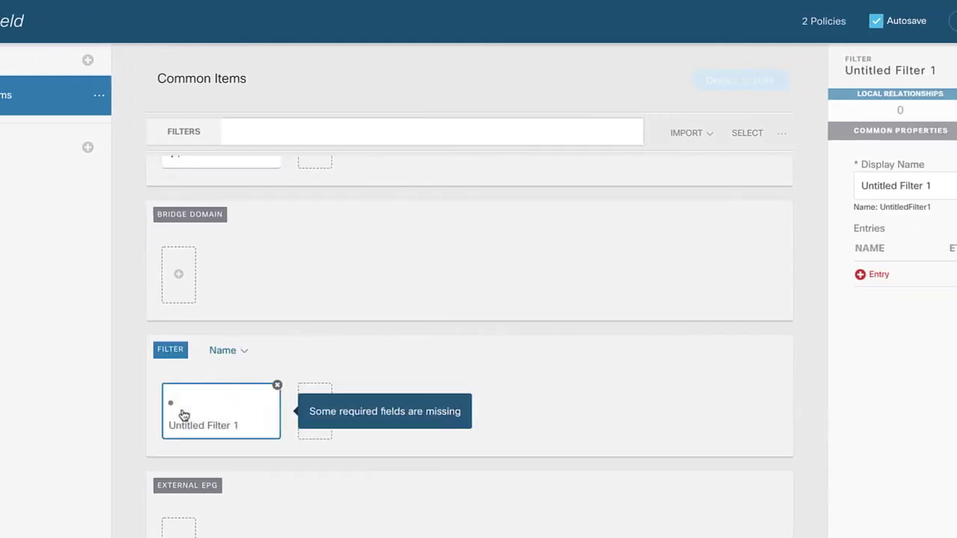
pyautogui.click(937, 196)
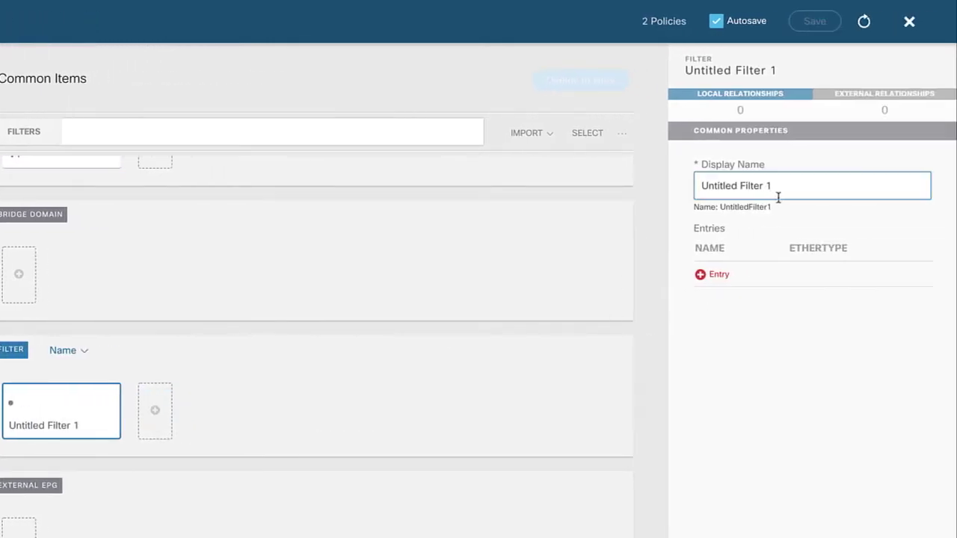
pyautogui.moveTo(952, 188); pyautogui.dragTo(837, 192)
pyautogui.write('A')
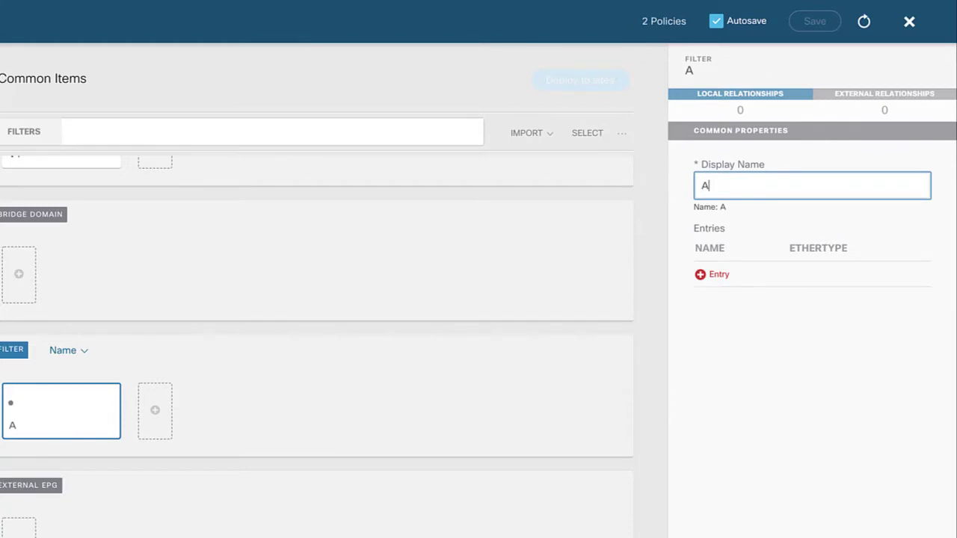
pyautogui.write('LLOW_ALL')
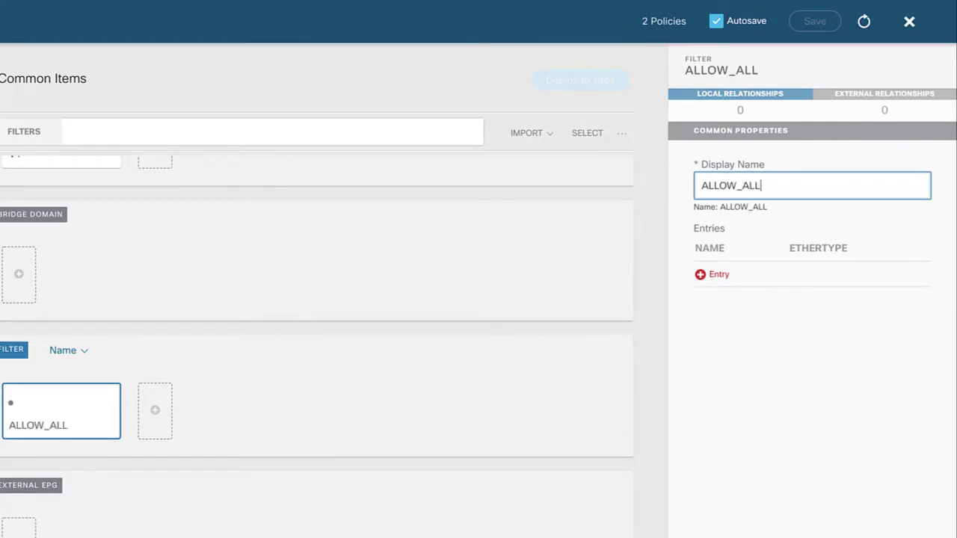
# - Add an entry named ALL to the ALLOW_ALL filter, keeping the Ether Type, IP protocol and ports unspecified, and save it
pyautogui.click(715, 276)
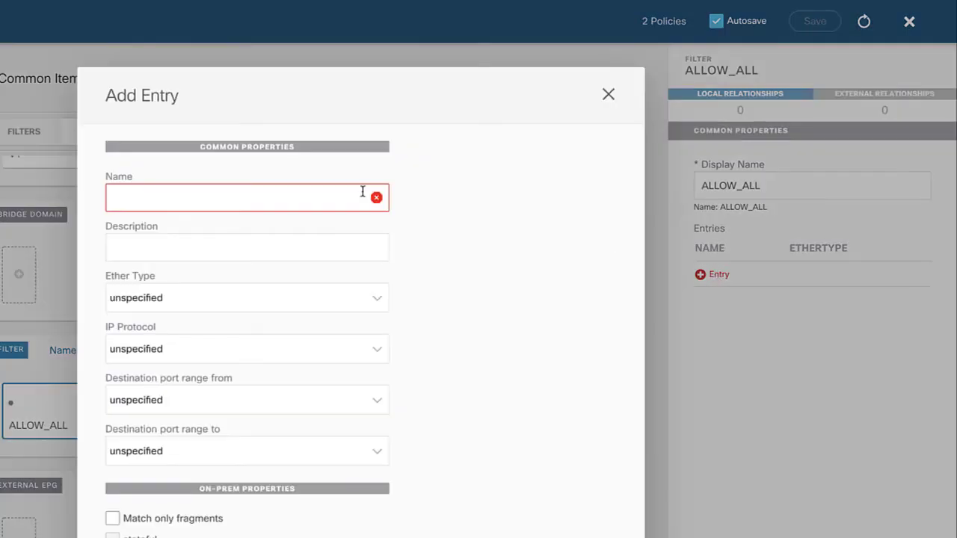
pyautogui.click(271, 188)
pyautogui.write('ALL')
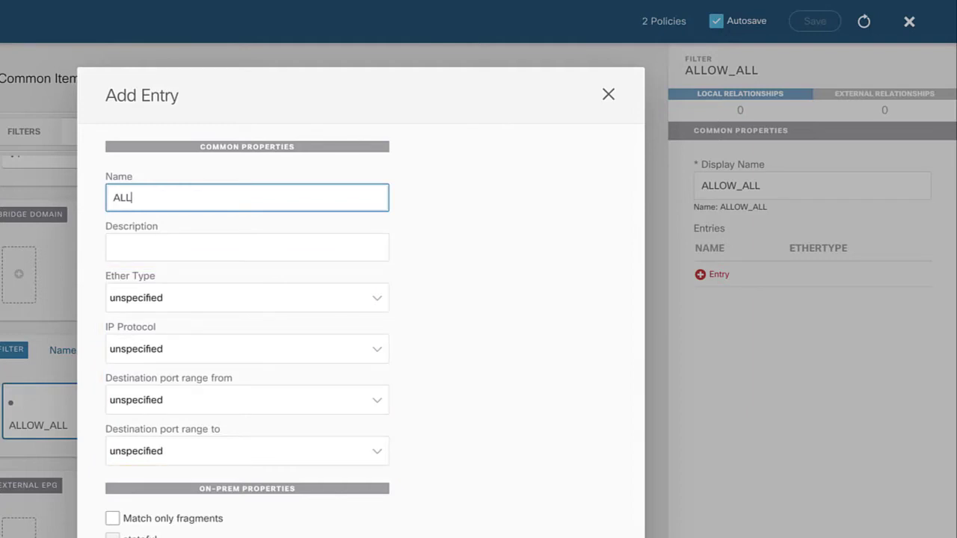
pyautogui.scroll(-1, 376, 314)
pyautogui.click(379, 328)
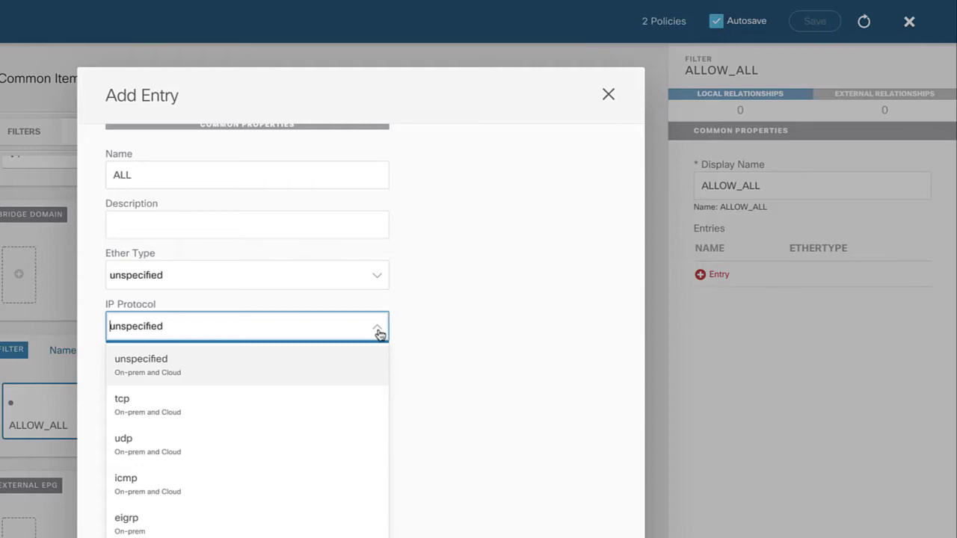
pyautogui.click(380, 334)
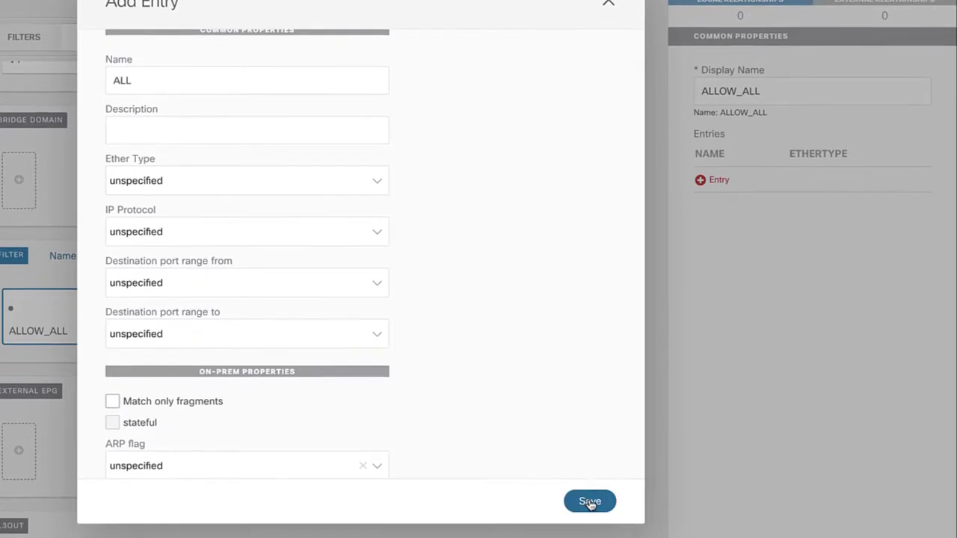
pyautogui.click(589, 502)
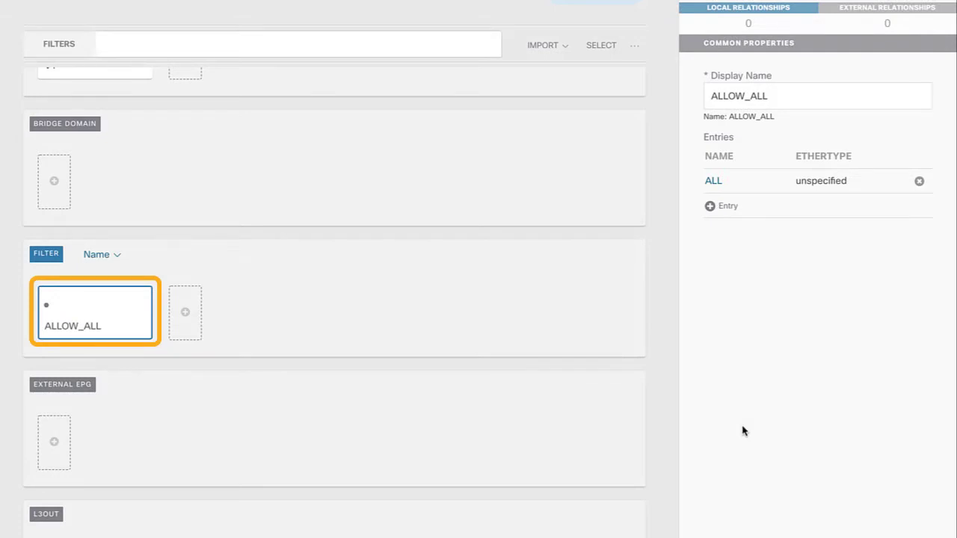
# - Add a contract named C1 to the Common Items template
pyautogui.scroll(4, 290, 279)
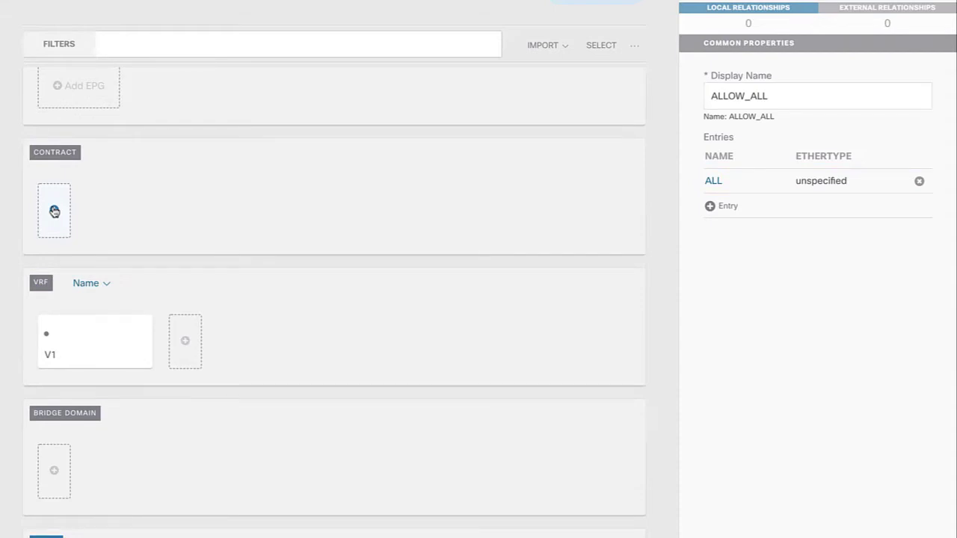
pyautogui.click(54, 211)
pyautogui.doubleClick(789, 134)
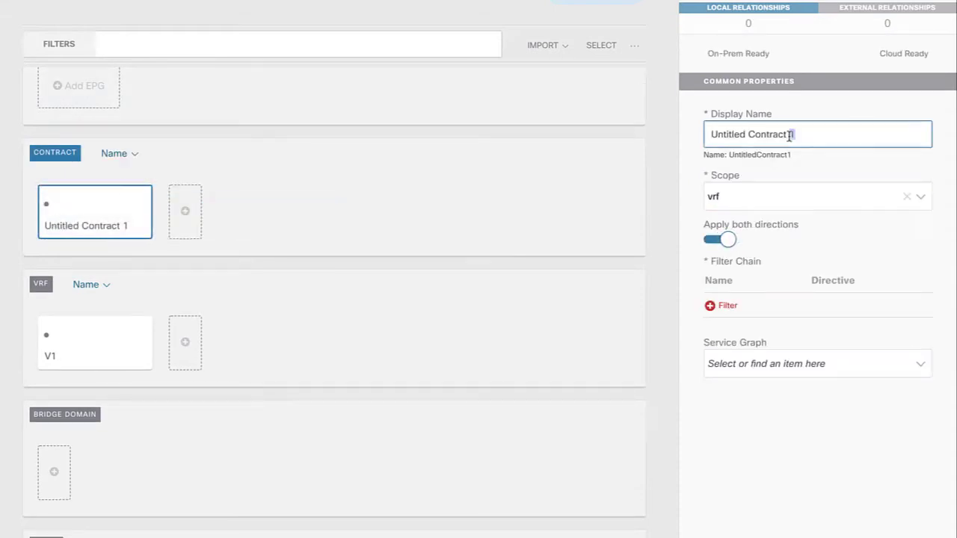
pyautogui.tripleClick(790, 135)
pyautogui.write('C')
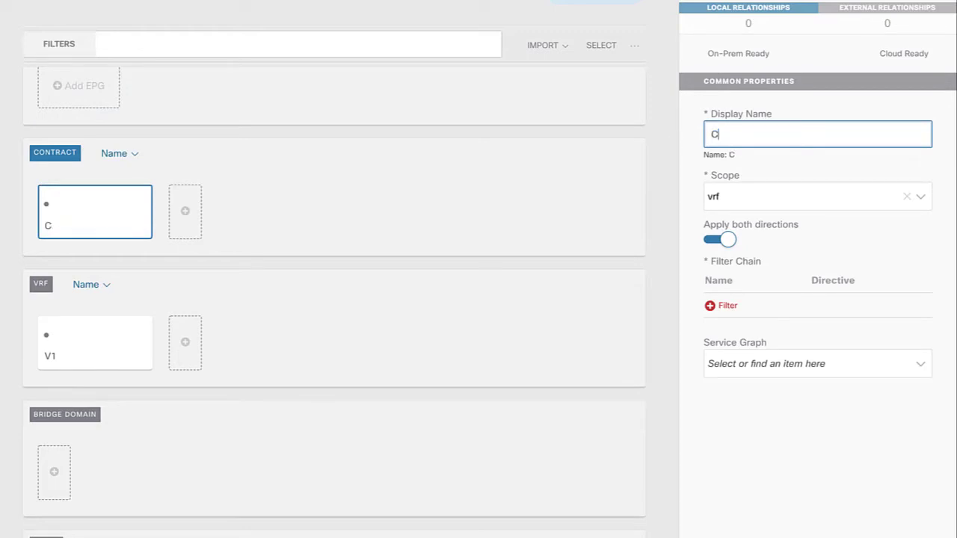
pyautogui.write('1')
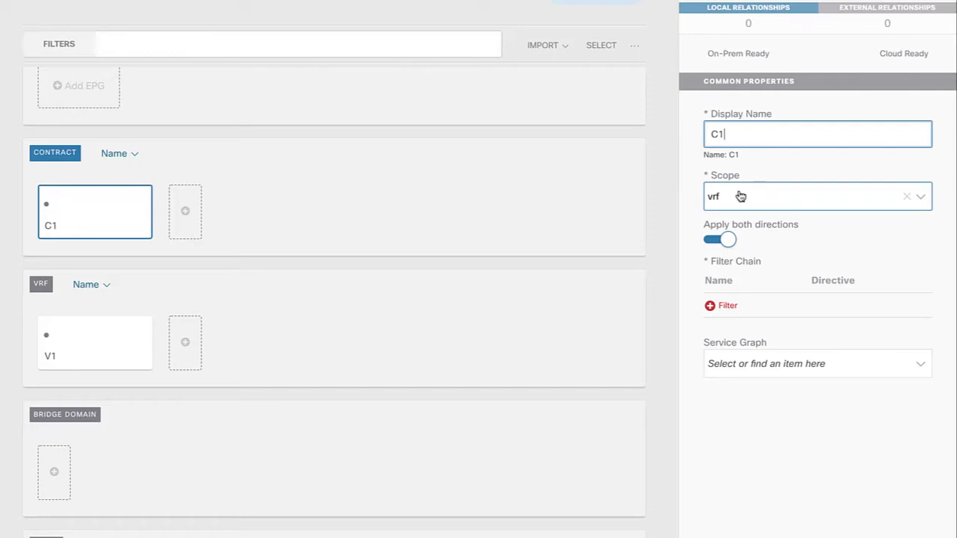
# - Add the ALLOW_ALL filter with directive None to contract C1's filter chain and save the schema
pyautogui.click(727, 305)
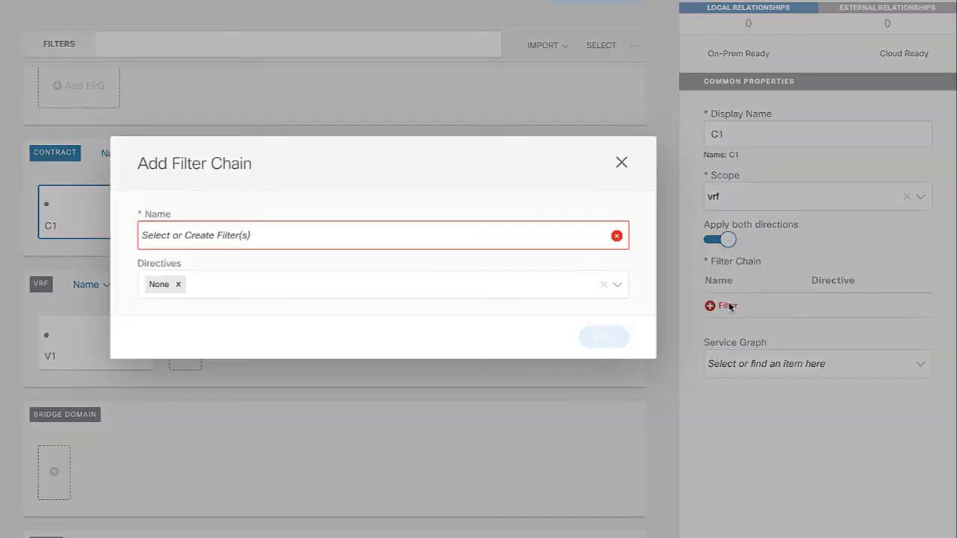
pyautogui.click(458, 245)
pyautogui.click(190, 270)
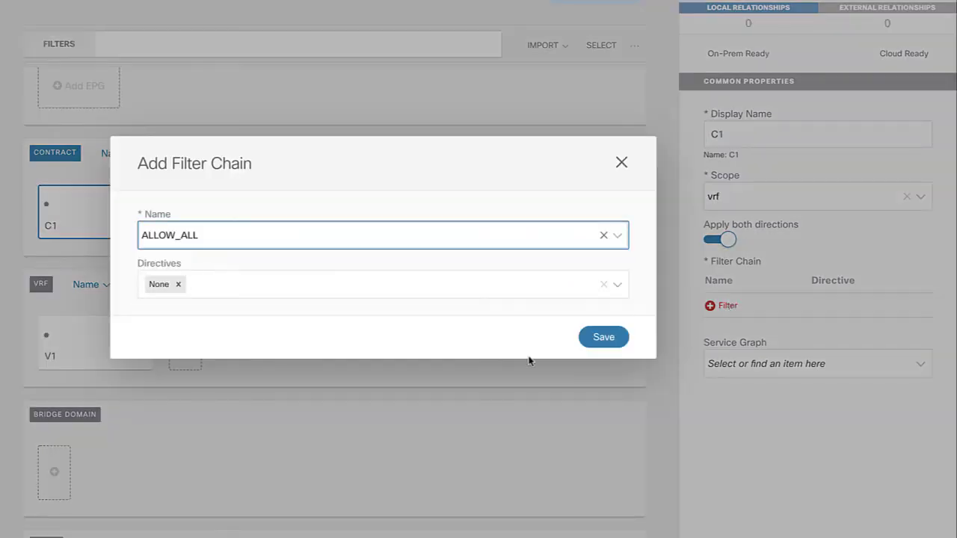
pyautogui.click(603, 337)
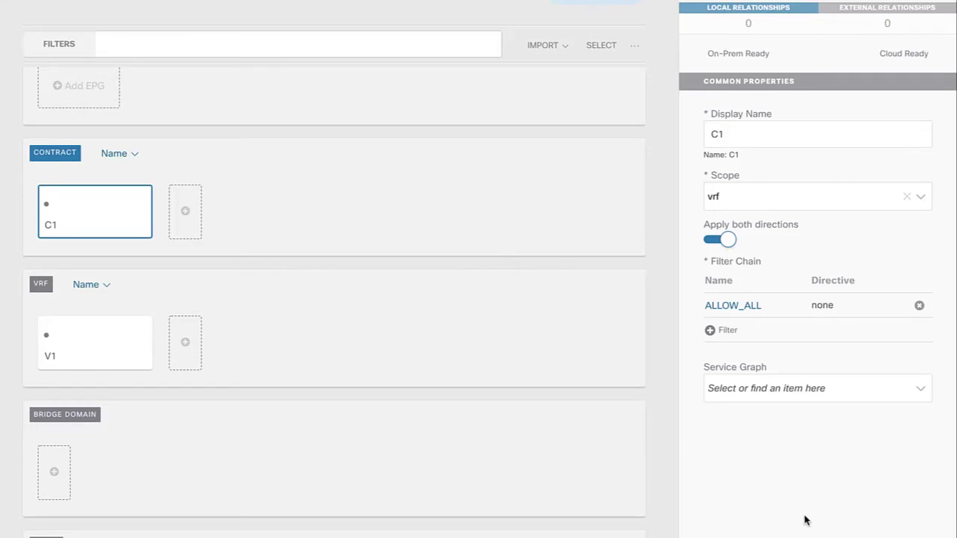
pyautogui.click(825, 23)
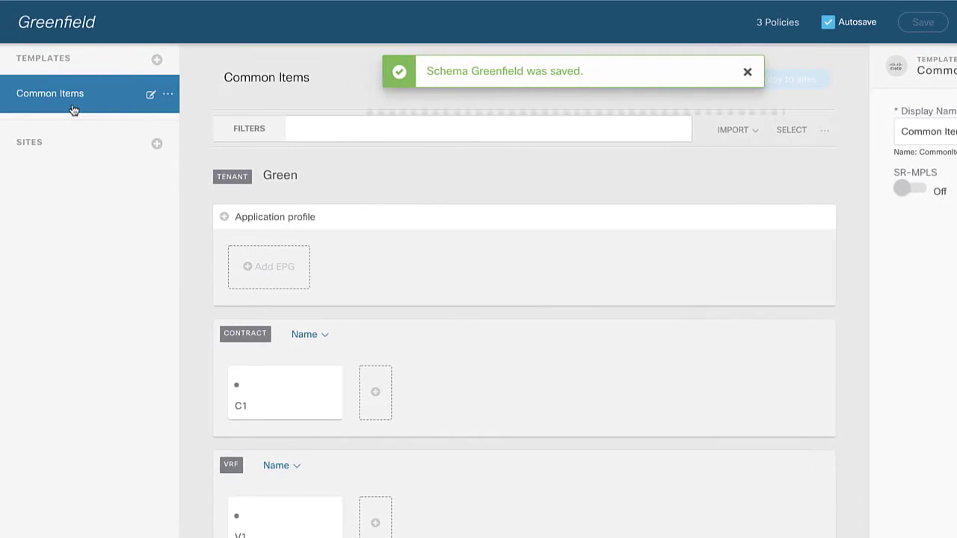
# - Associate the Common Items template with the AMS and BCN sites
pyautogui.click(168, 96)
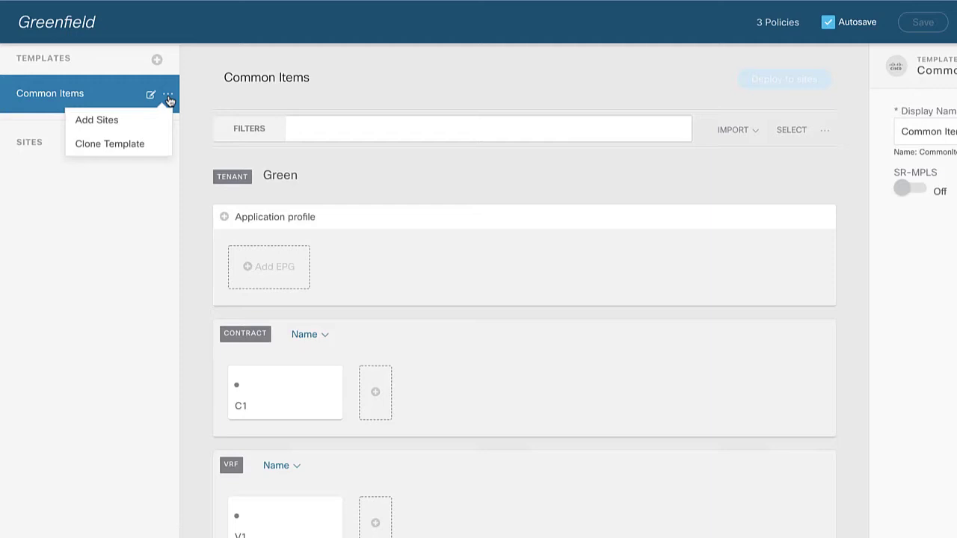
pyautogui.click(115, 121)
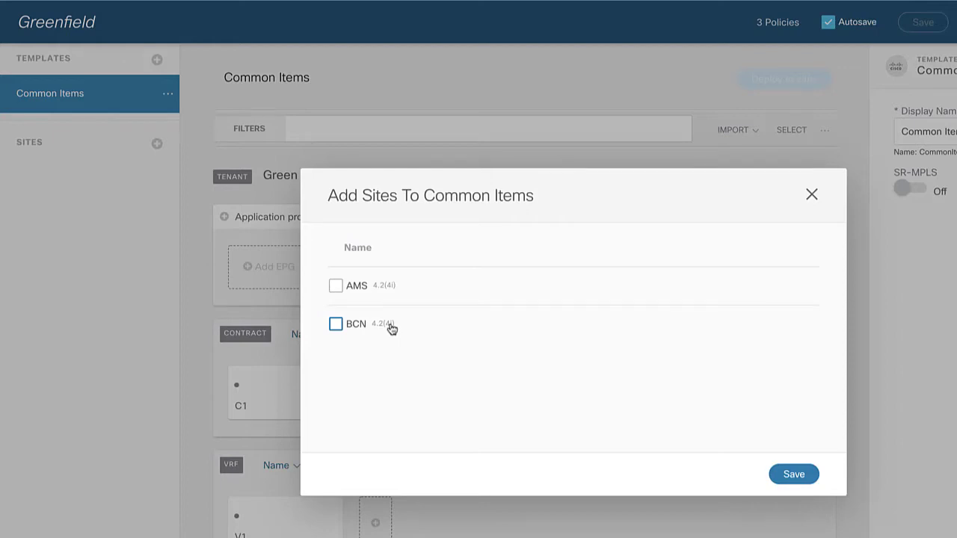
pyautogui.click(335, 286)
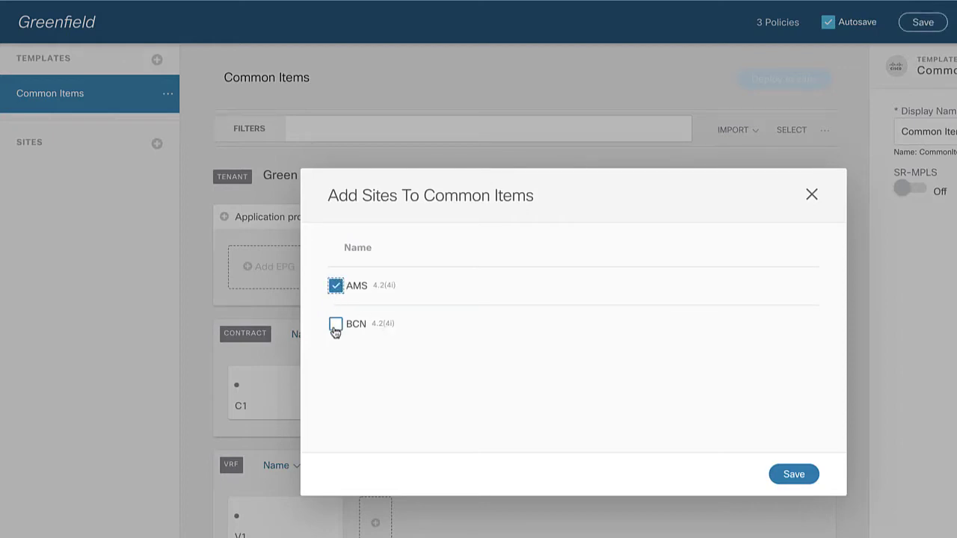
pyautogui.click(335, 323)
pyautogui.click(809, 482)
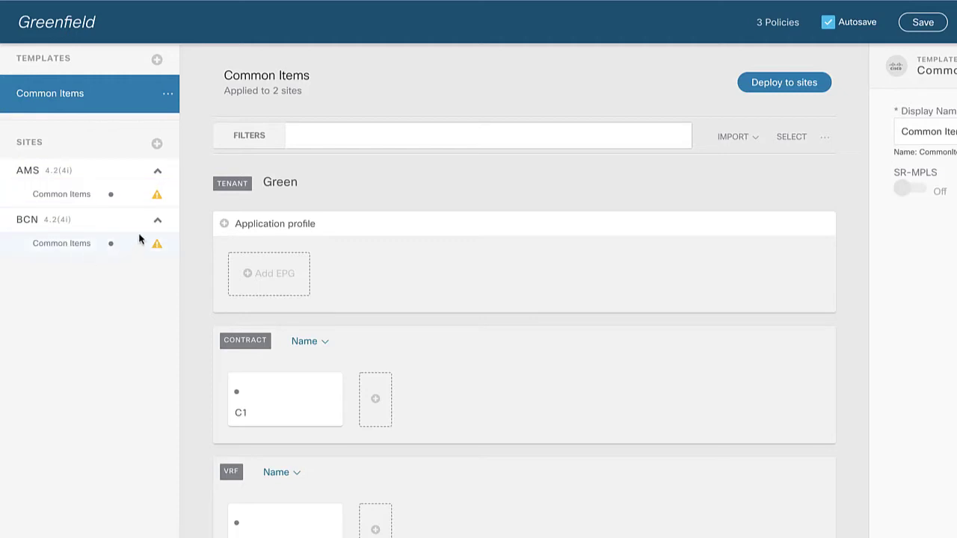
# - Deploy the Common Items template to the AMS and BCN sites
pyautogui.moveTo(157, 204)
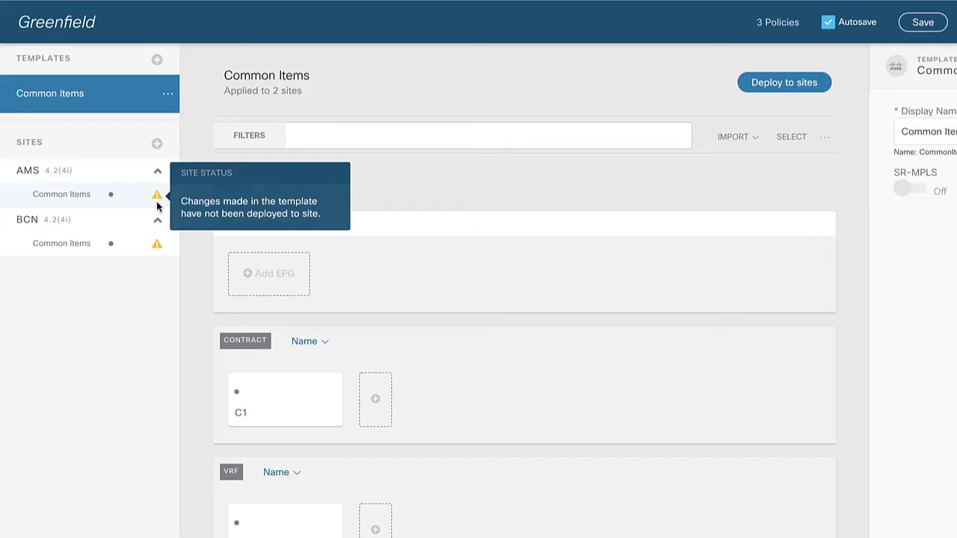
pyautogui.click(783, 84)
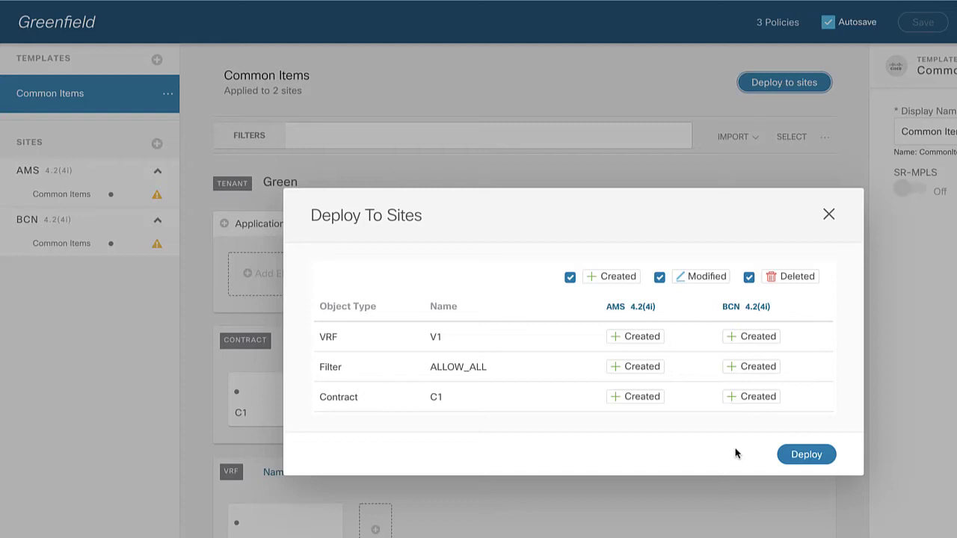
pyautogui.click(805, 455)
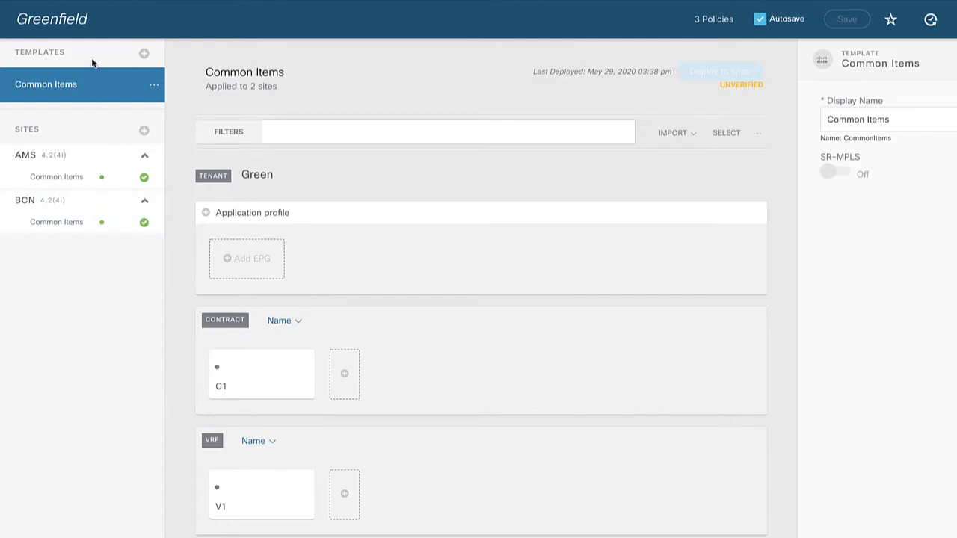
# - Add a new template to the Greenfield schema and name it AMS-ONLY
pyautogui.click(144, 54)
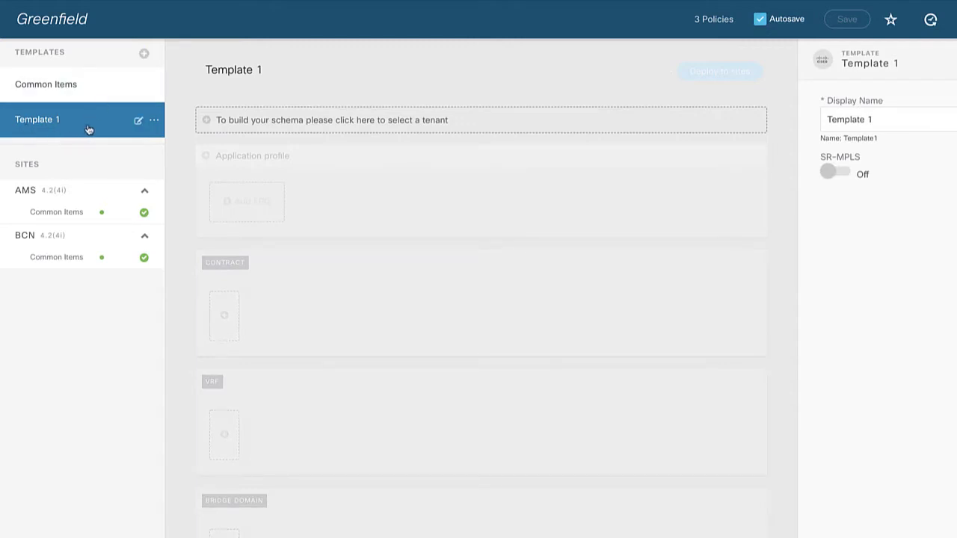
pyautogui.click(138, 121)
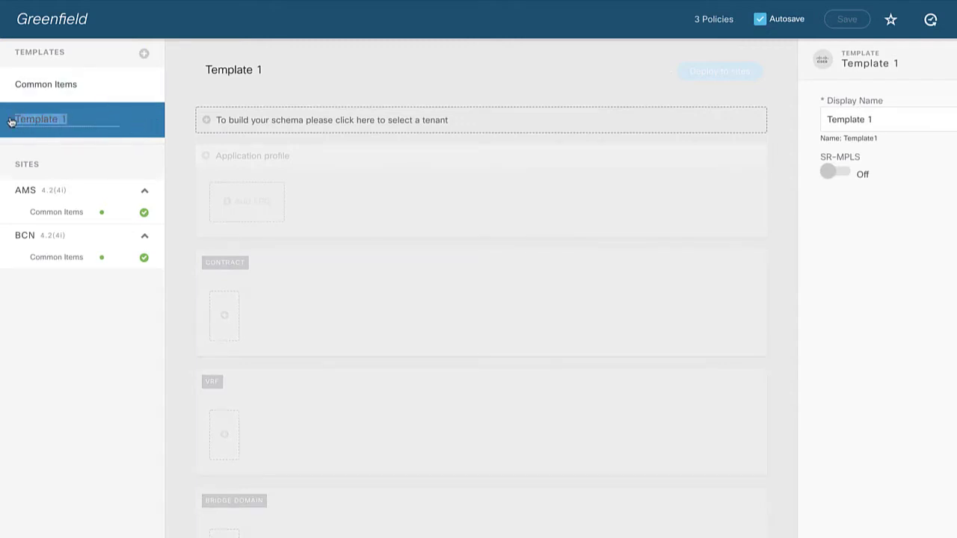
pyautogui.write('GP')
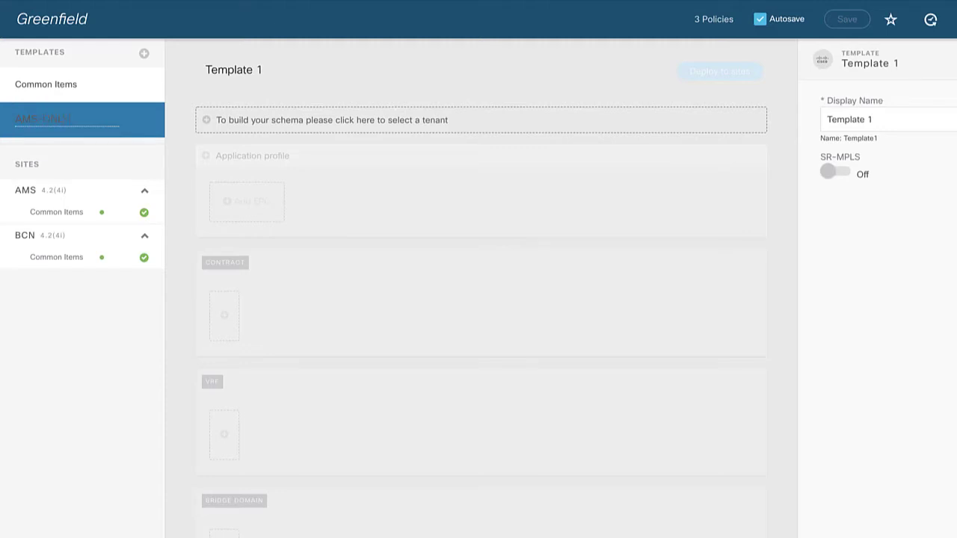
pyautogui.press('Return')
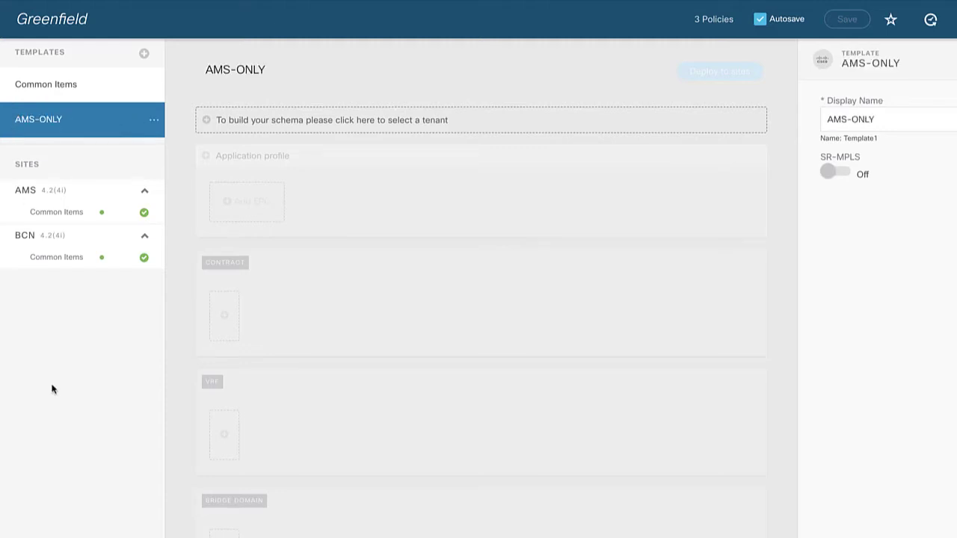
# - Add another template to the Greenfield schema and name it BCN-ONLY
pyautogui.click(143, 53)
pyautogui.write('BCN-OLY')
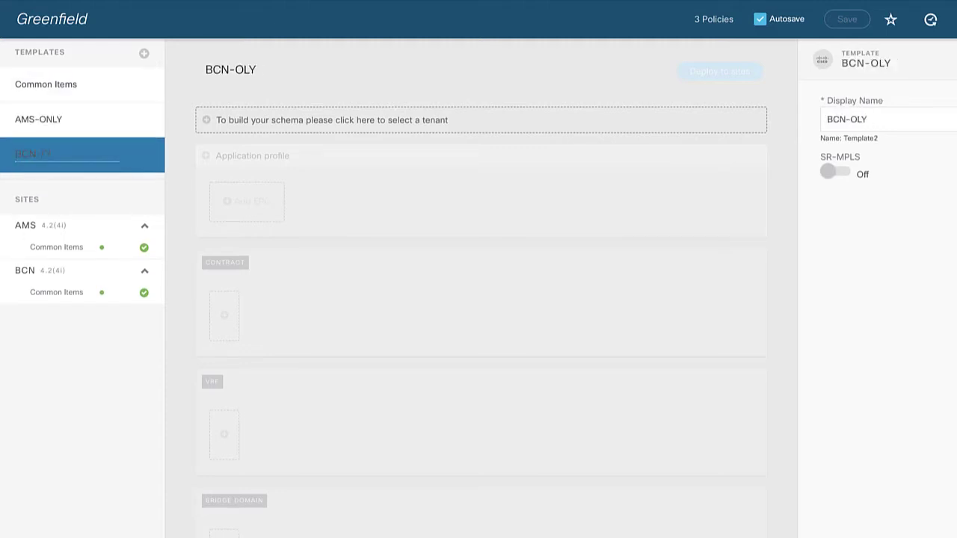
pyautogui.press('BackSpace')
pyautogui.press('BackSpace')
pyautogui.write('NLY')
pyautogui.press('Return')
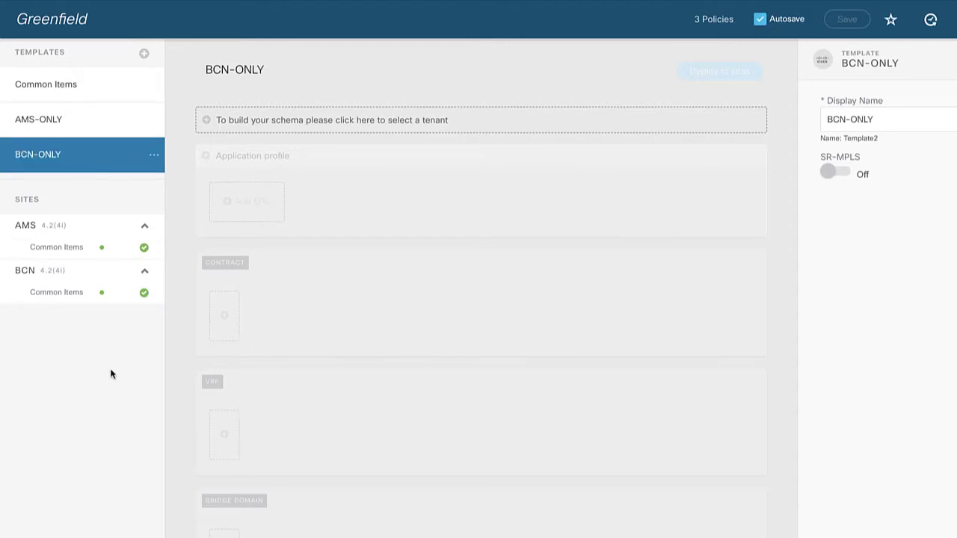
# - Assign the Green tenant to the AMS-ONLY template
pyautogui.click(92, 123)
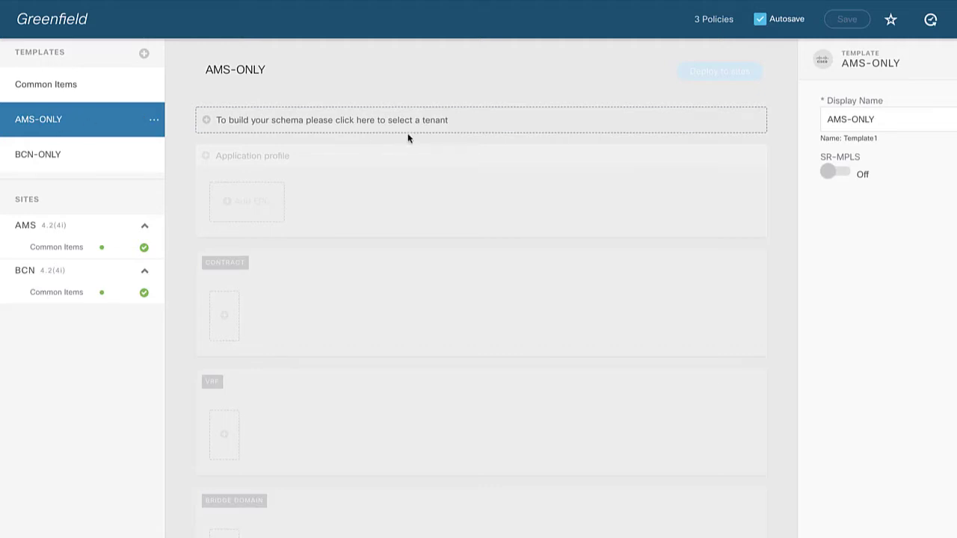
pyautogui.click(589, 131)
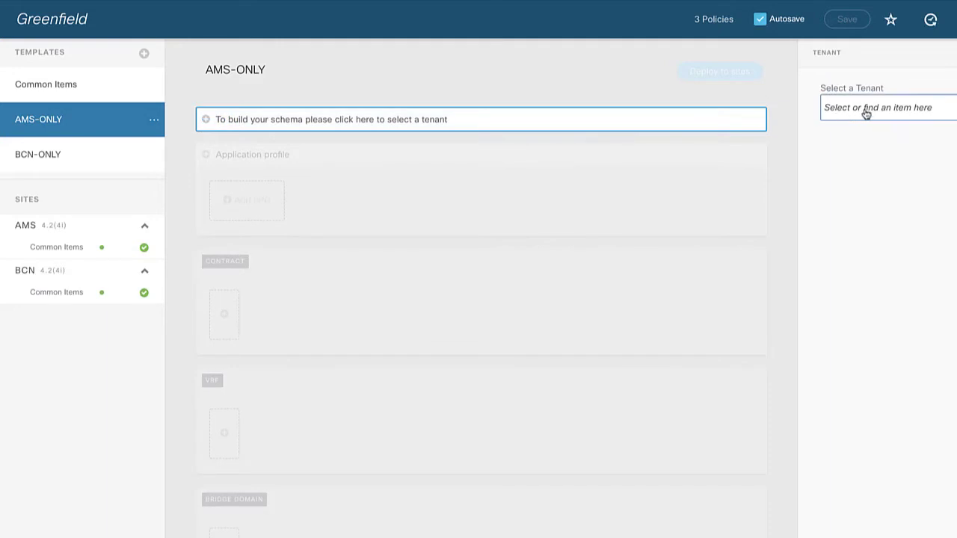
pyautogui.click(869, 115)
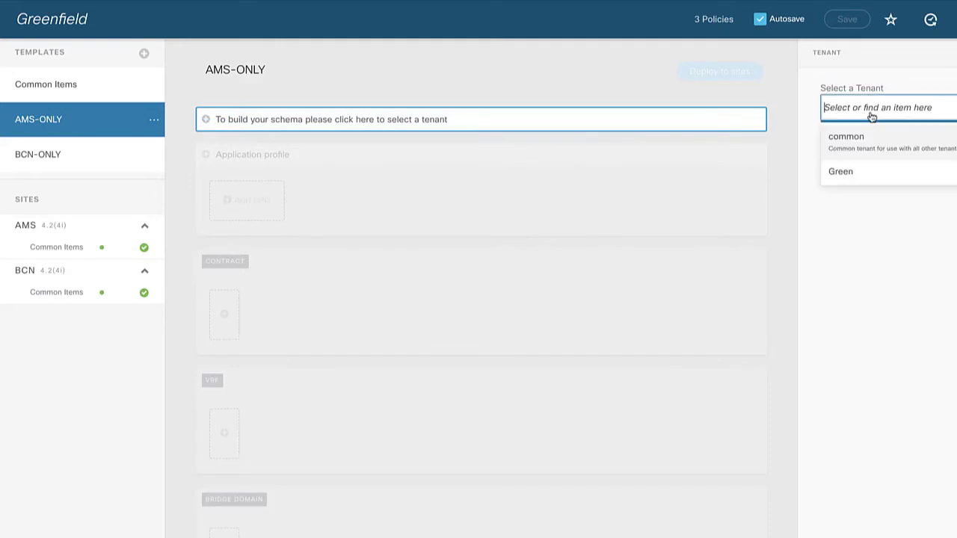
pyautogui.click(856, 179)
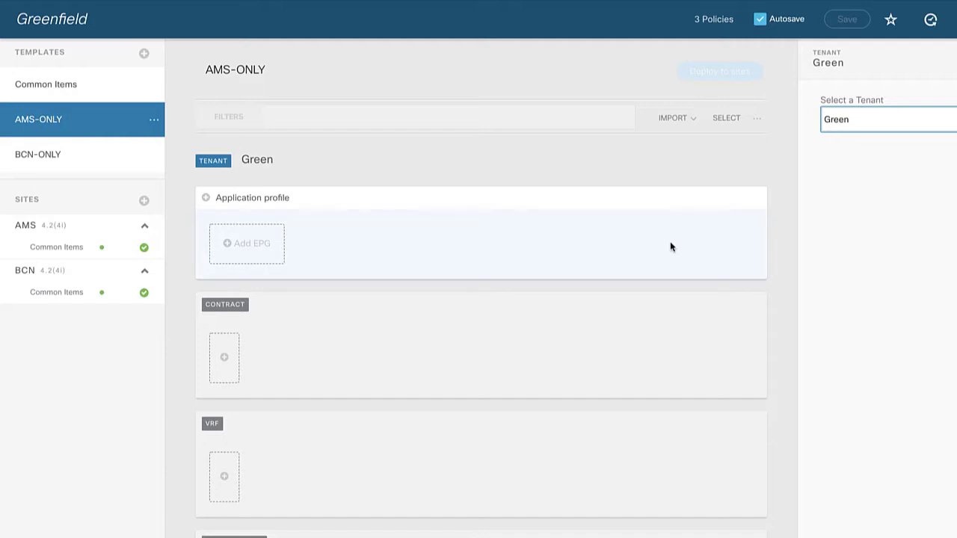
# - Add a bridge domain named BD-AMS to the AMS-ONLY template
pyautogui.scroll(-5, 671, 247)
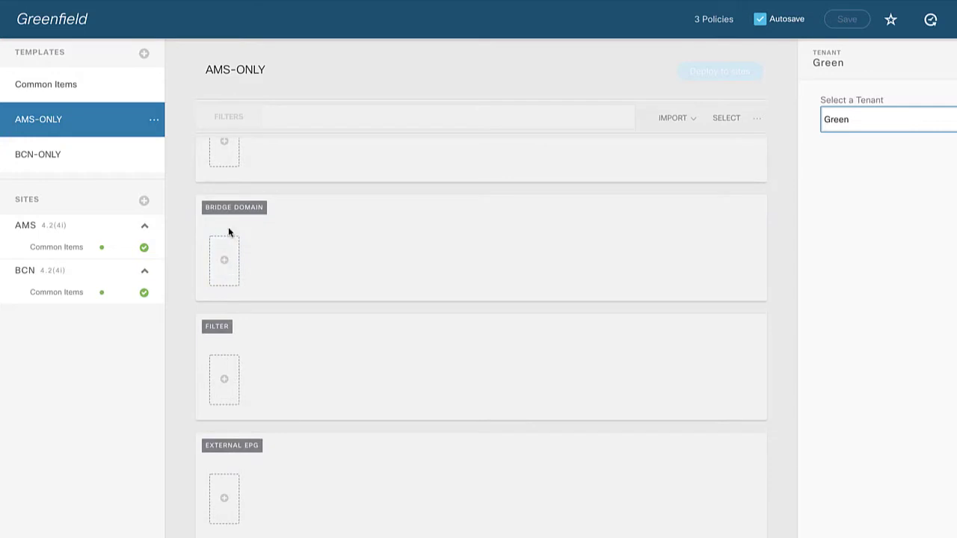
pyautogui.click(222, 261)
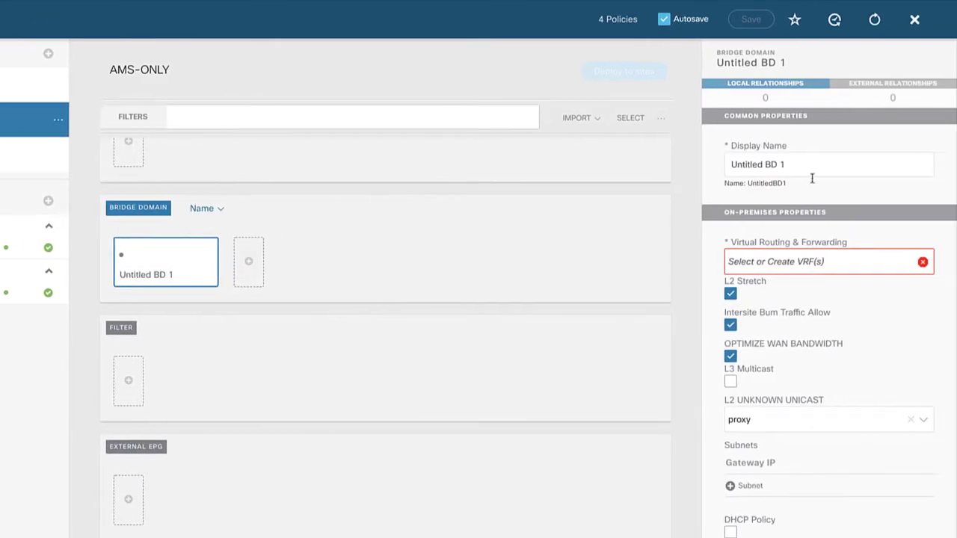
pyautogui.moveTo(810, 170); pyautogui.dragTo(708, 164)
pyautogui.write('BD-AMS')
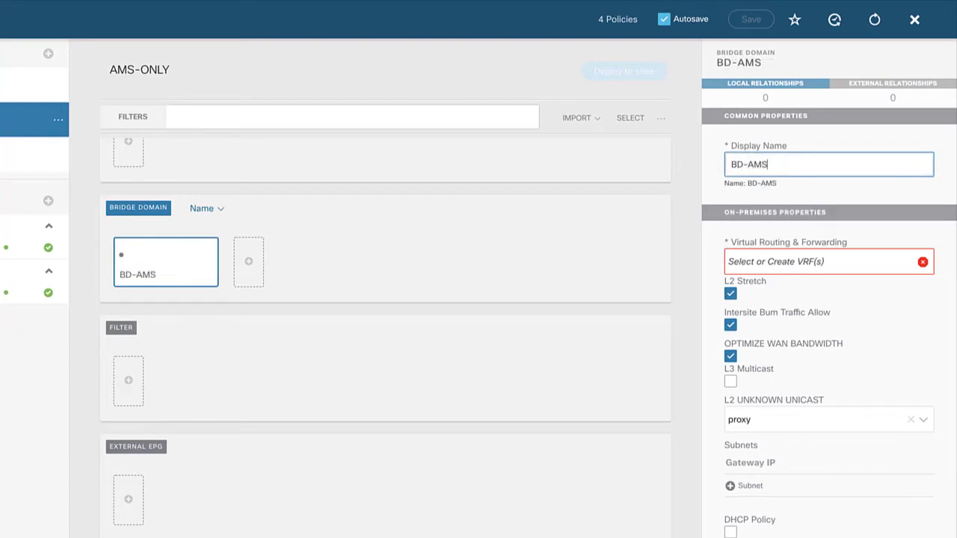
# - Associate bridge domain BD-AMS with VRF V1 and disable its L2 Stretch option, accepting the removal of existing local subnets
pyautogui.click(799, 267)
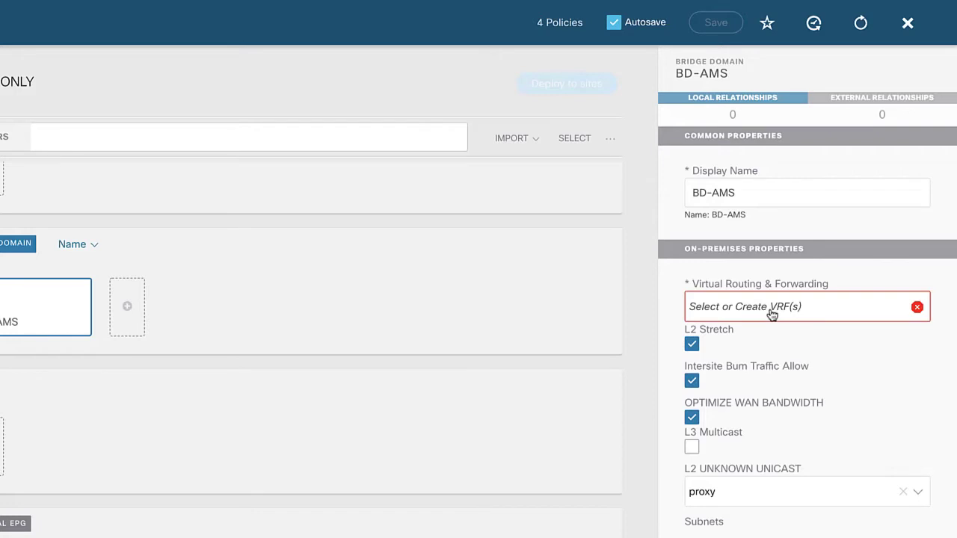
pyautogui.click(772, 314)
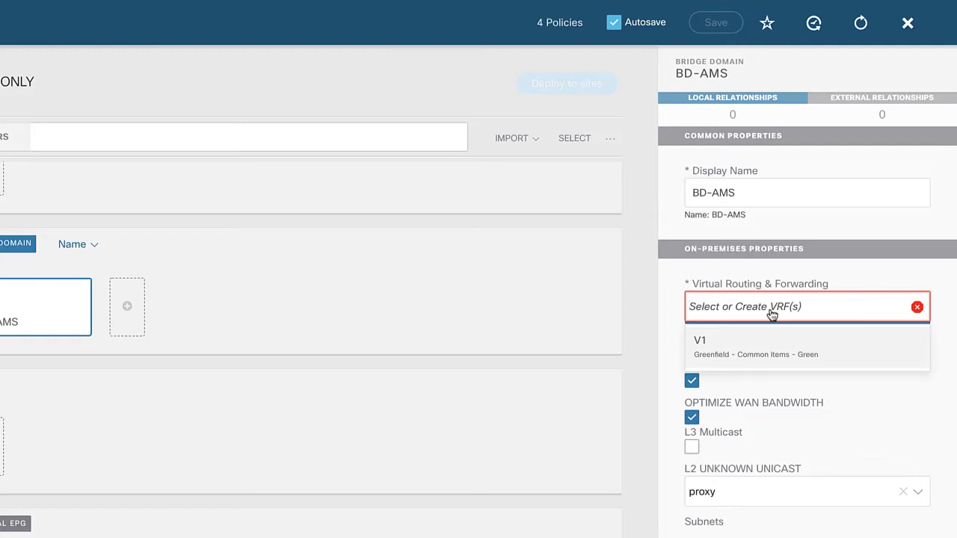
pyautogui.click(705, 350)
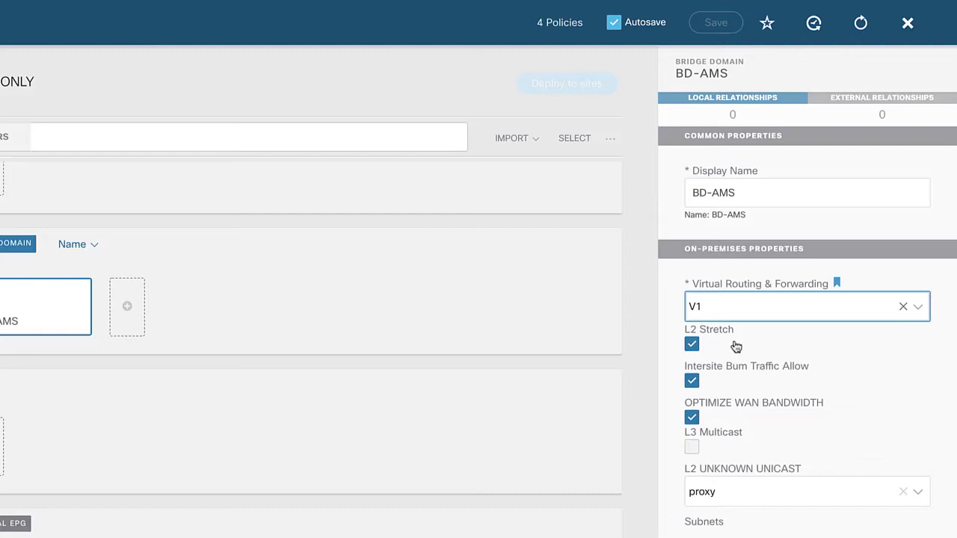
pyautogui.click(691, 344)
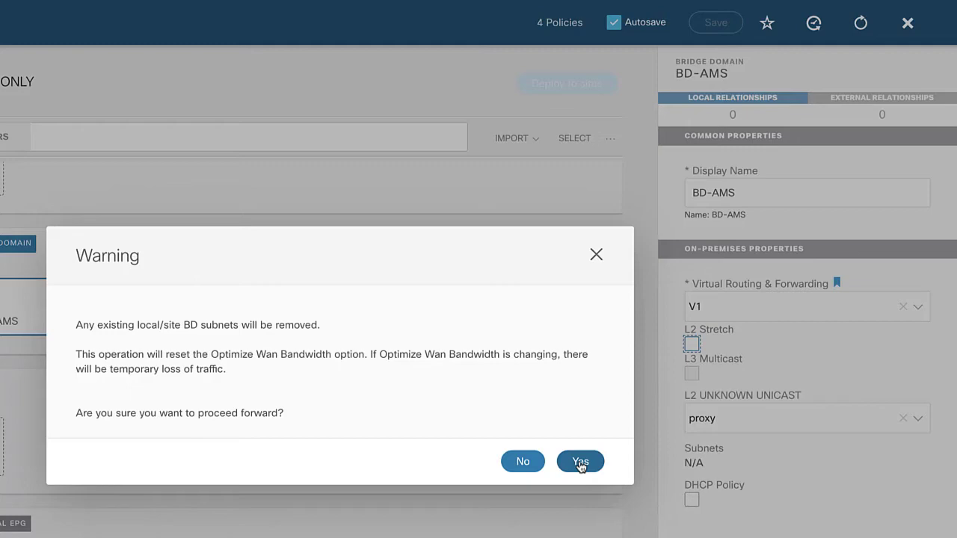
pyautogui.click(580, 461)
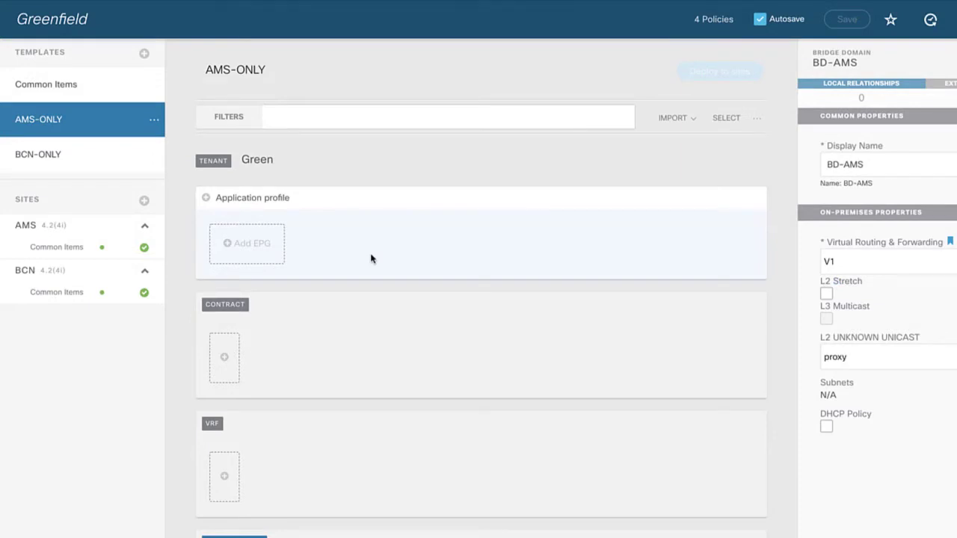
# - Add an application profile named AMS to the AMS-ONLY template
pyautogui.click(273, 200)
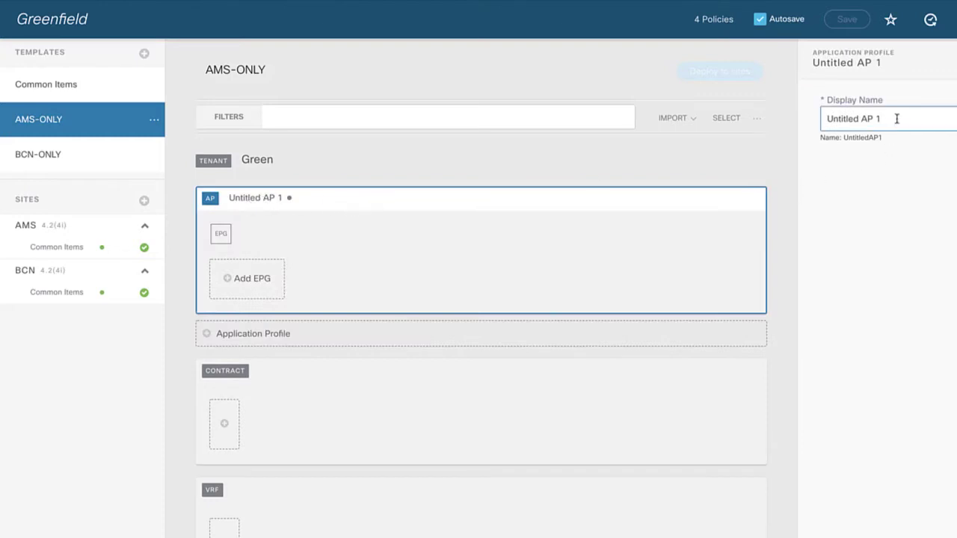
pyautogui.moveTo(896, 118); pyautogui.dragTo(800, 121)
pyautogui.write('AMS')
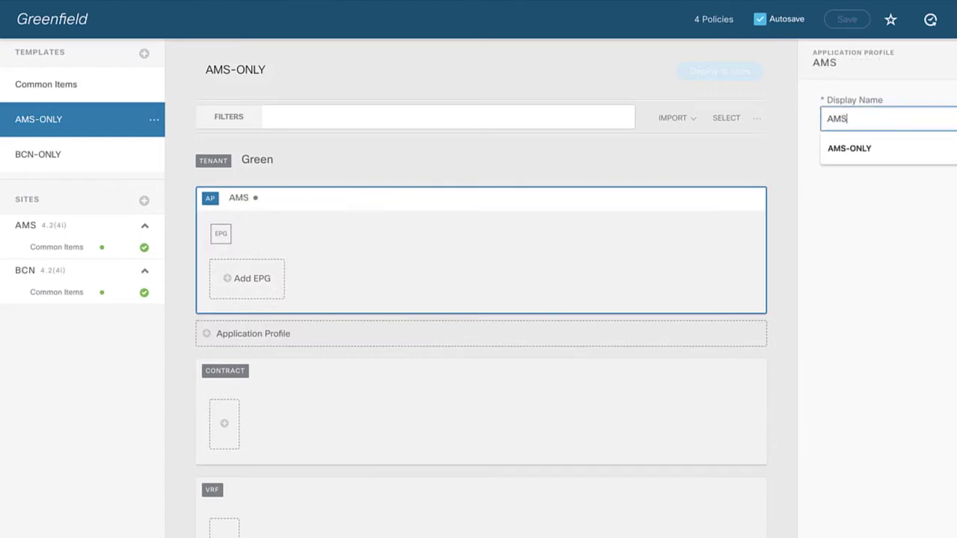
pyautogui.click(794, 187)
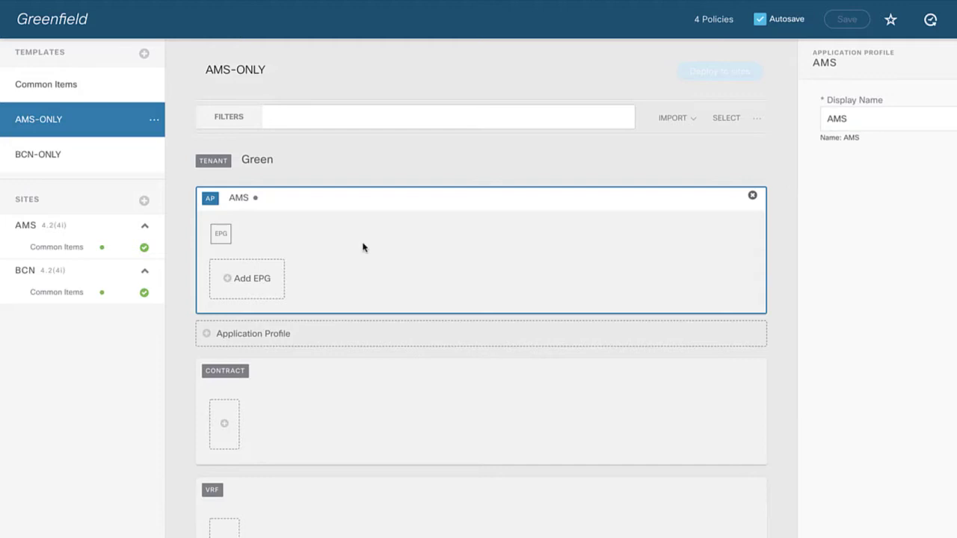
# - Add an EPG named AMS-CLIENTS to the AMS application profile
pyautogui.click(265, 287)
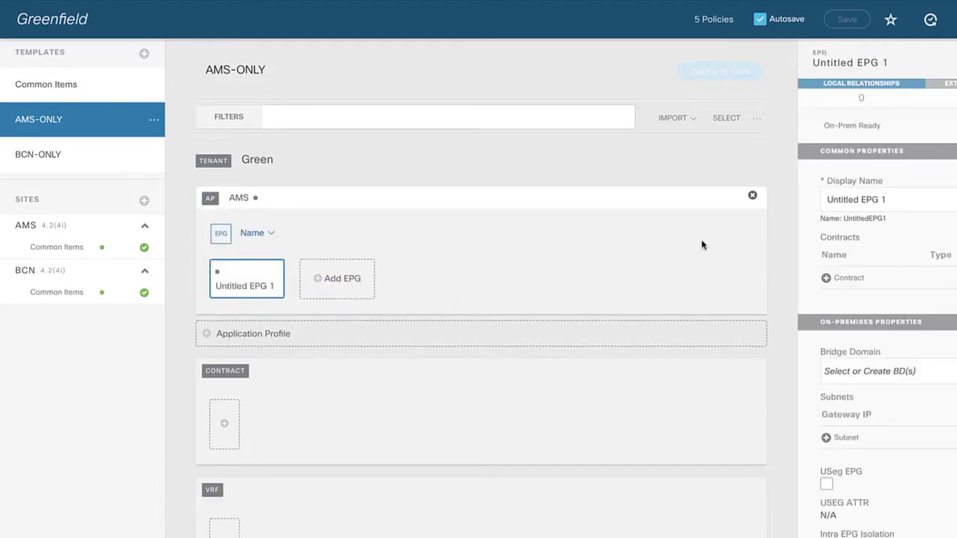
pyautogui.click(882, 200)
pyautogui.moveTo(905, 199); pyautogui.dragTo(800, 198)
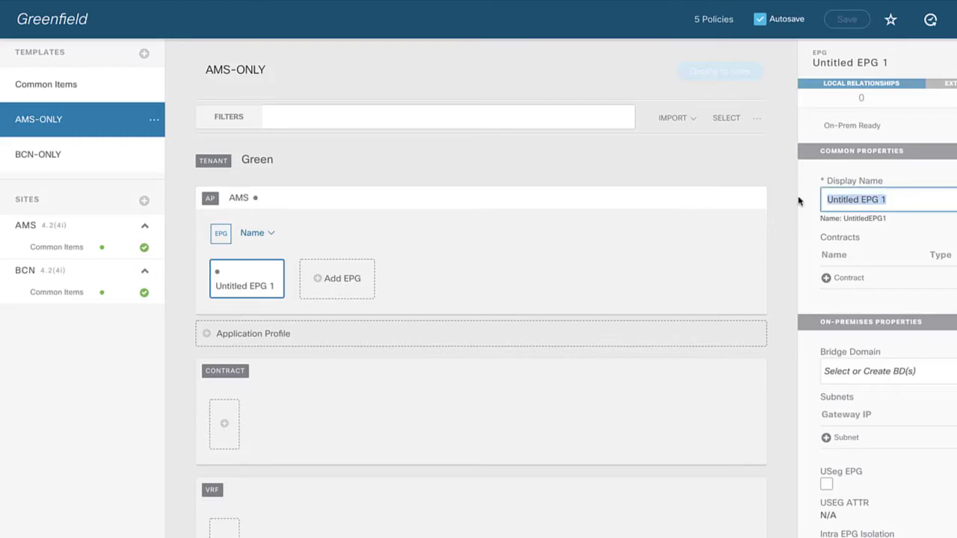
pyautogui.write('AMS-CLIENTS')
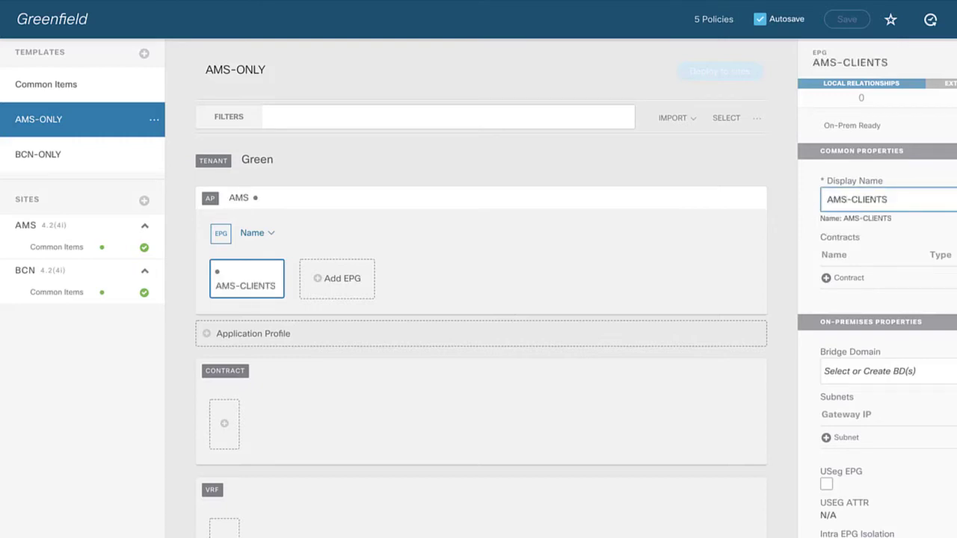
# - Associate the AMS-CLIENTS EPG with bridge domain BD-AMS
pyautogui.click(905, 371)
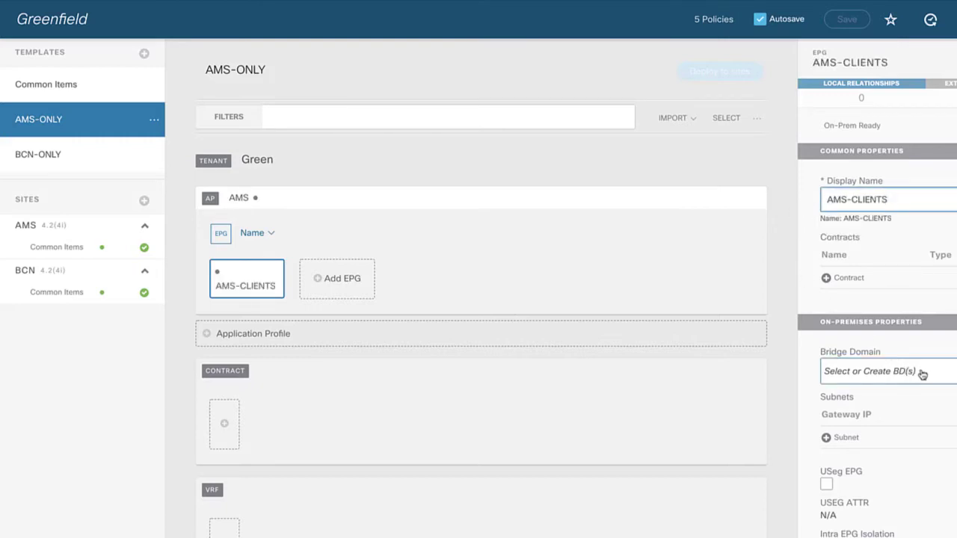
pyautogui.click(922, 374)
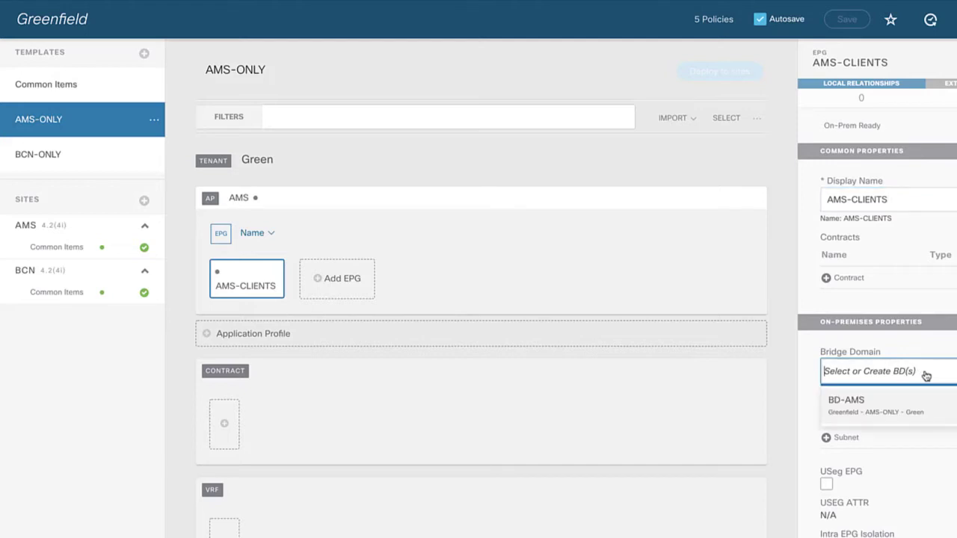
pyautogui.click(858, 407)
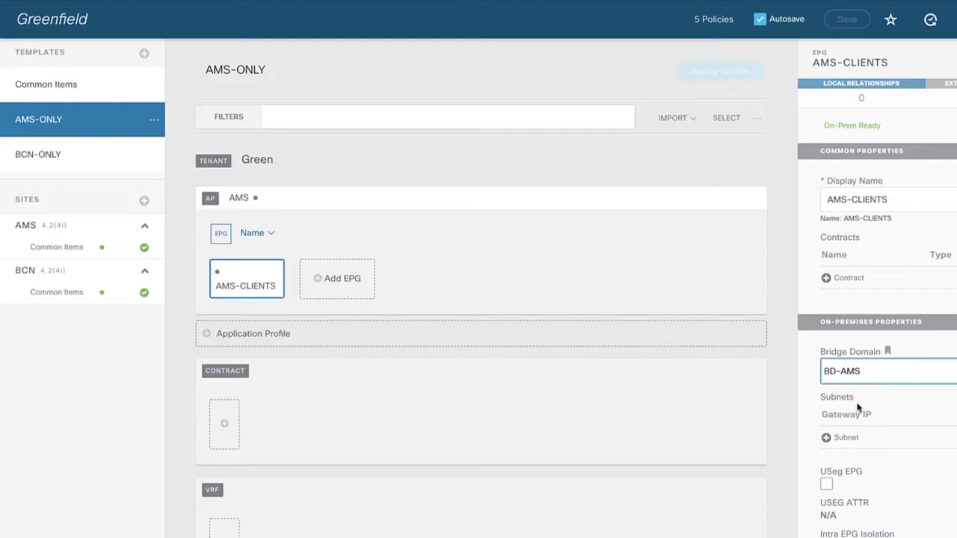
# - Add contract C1 to the AMS-CLIENTS EPG with the consumer type
pyautogui.scroll(-1, 857, 407)
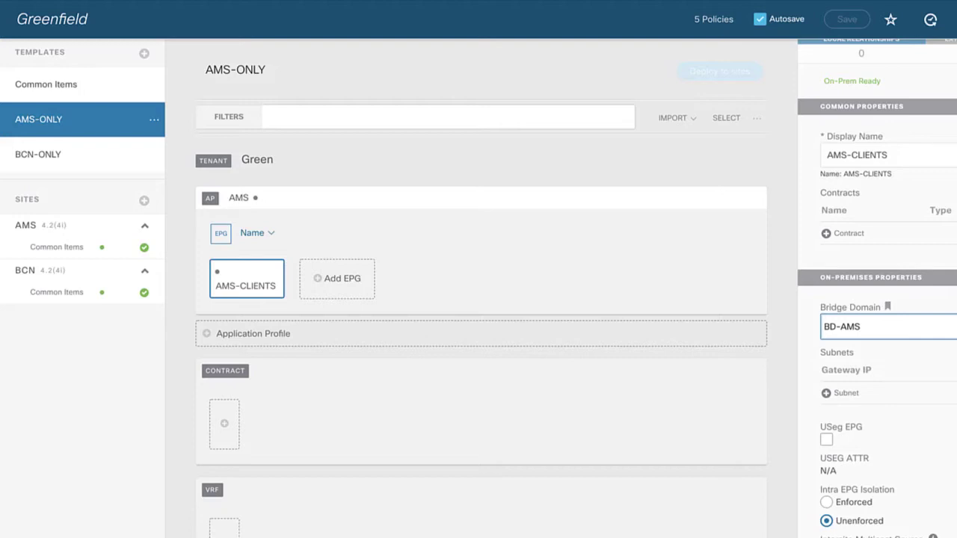
pyautogui.scroll(1, 915, 470)
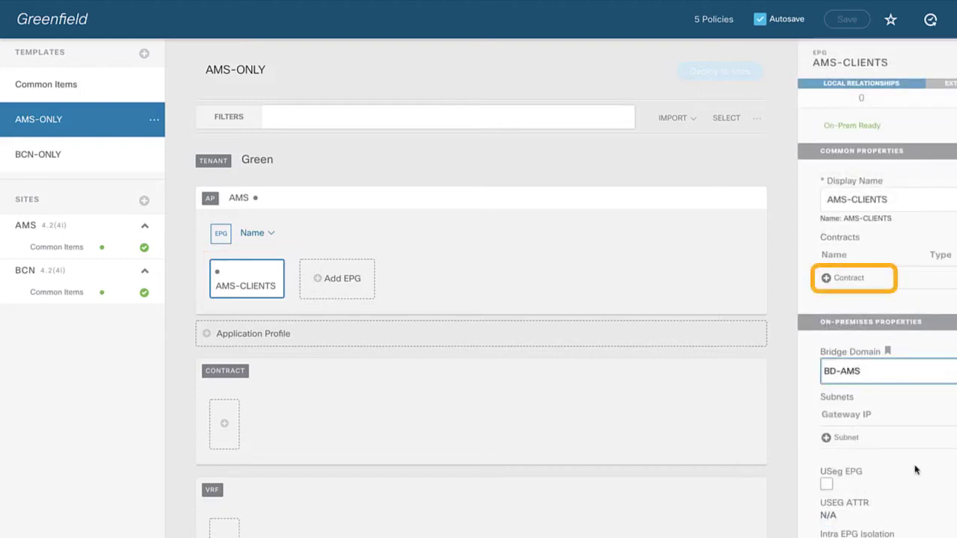
pyautogui.click(827, 282)
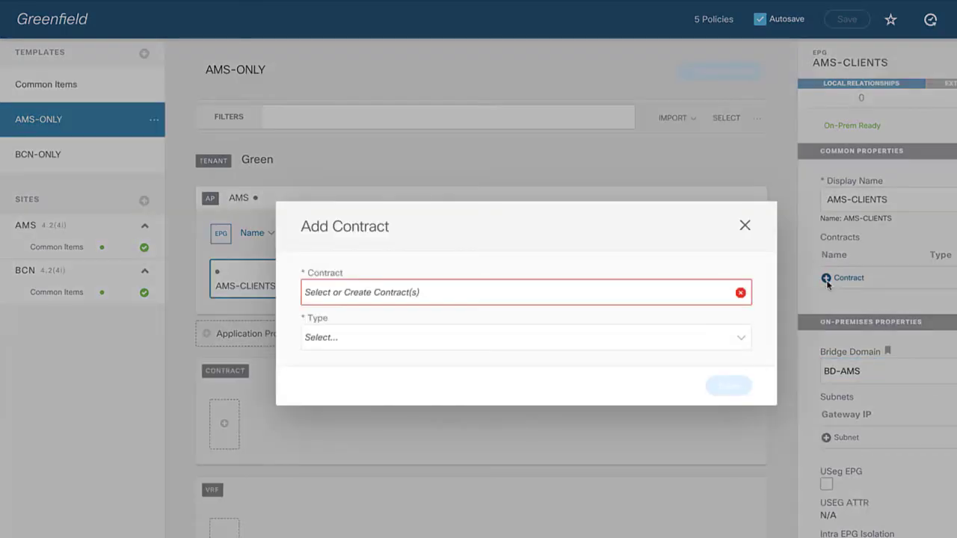
pyautogui.click(707, 297)
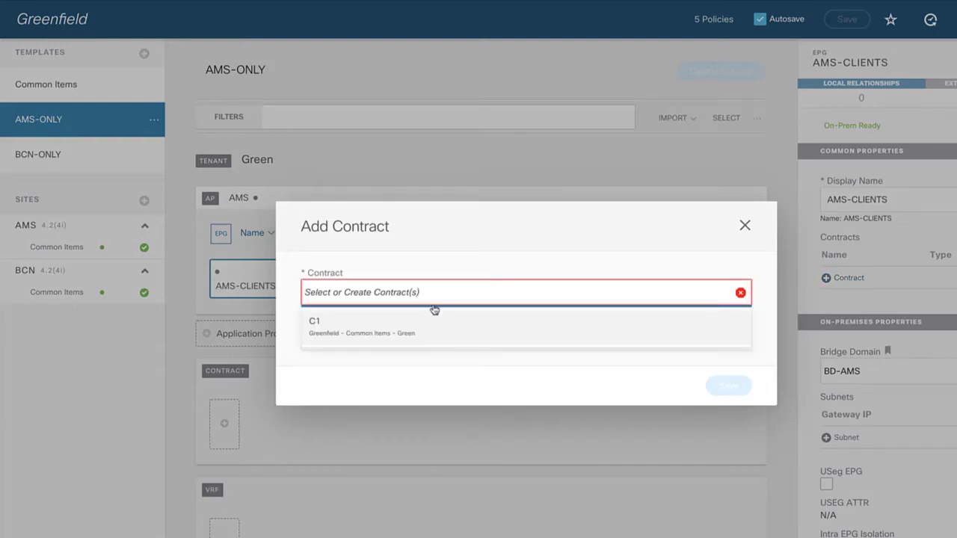
pyautogui.click(321, 325)
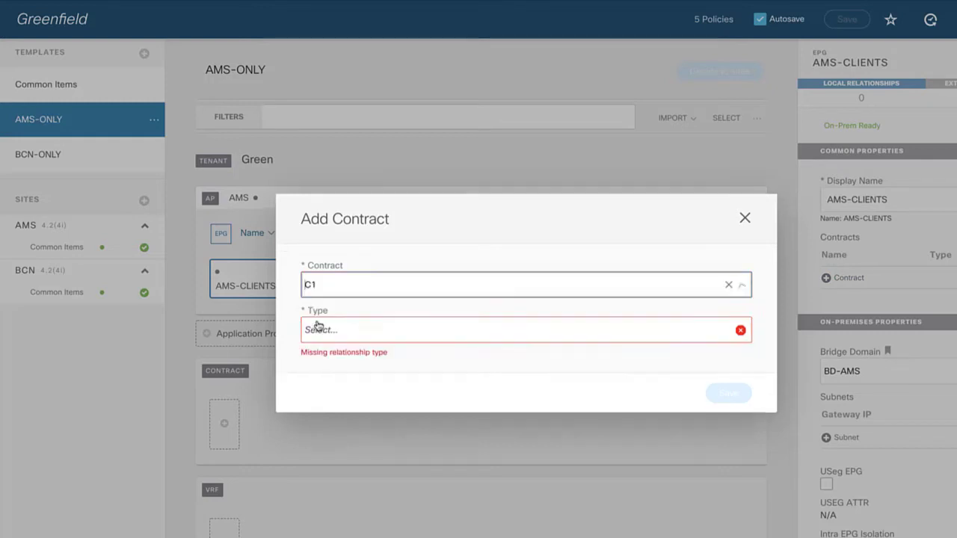
pyautogui.click(379, 335)
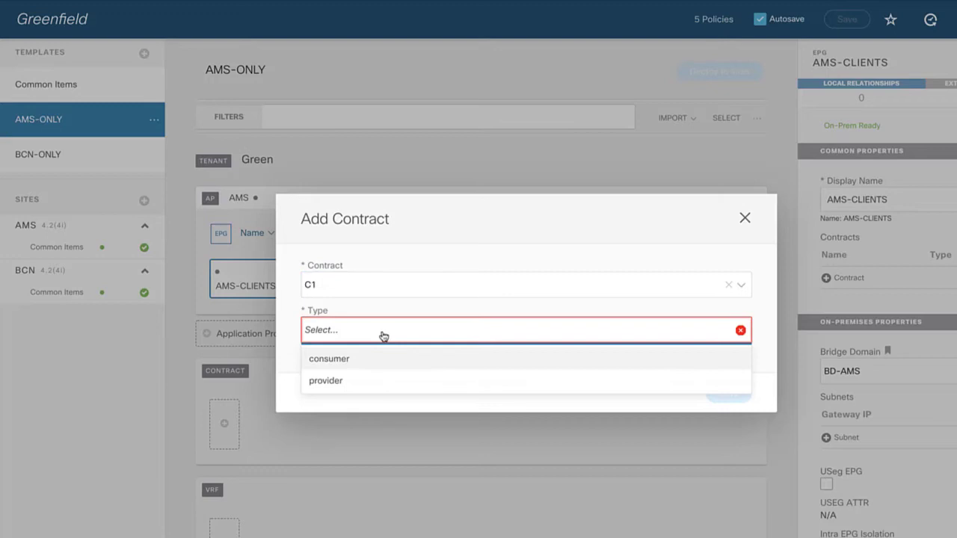
pyautogui.click(348, 362)
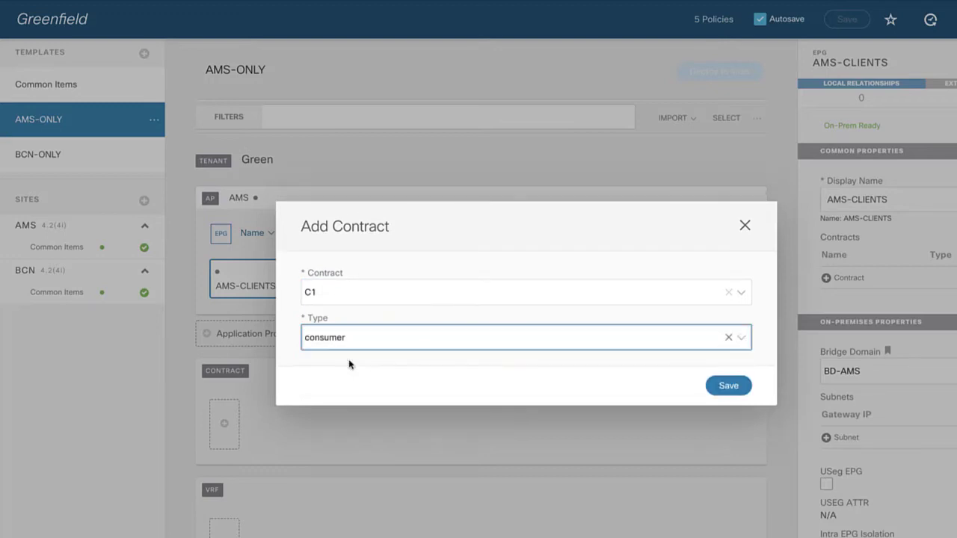
pyautogui.click(728, 386)
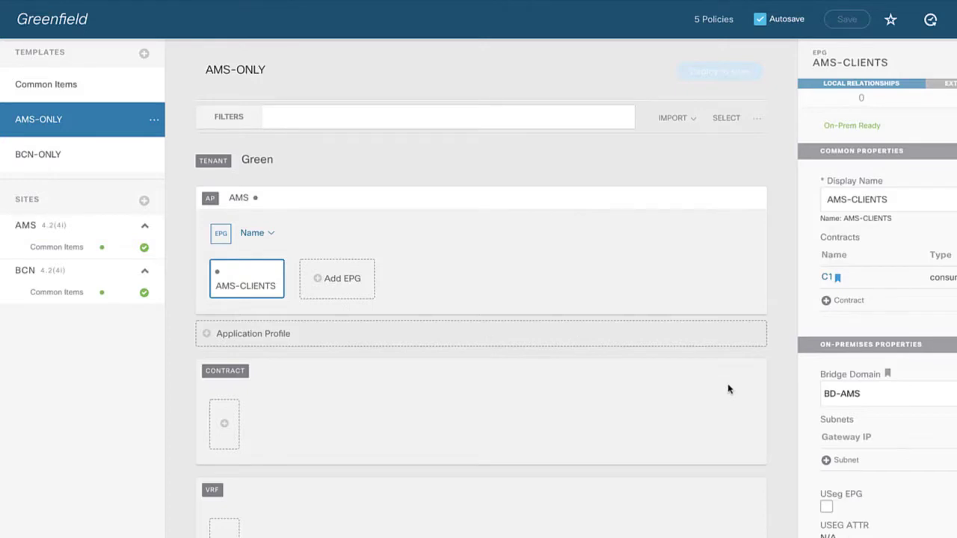
# - Add an EPG named AMS-SERVERS to the AMS application profile and associate it with bridge domain BD-AMS
pyautogui.click(342, 287)
pyautogui.click(891, 209)
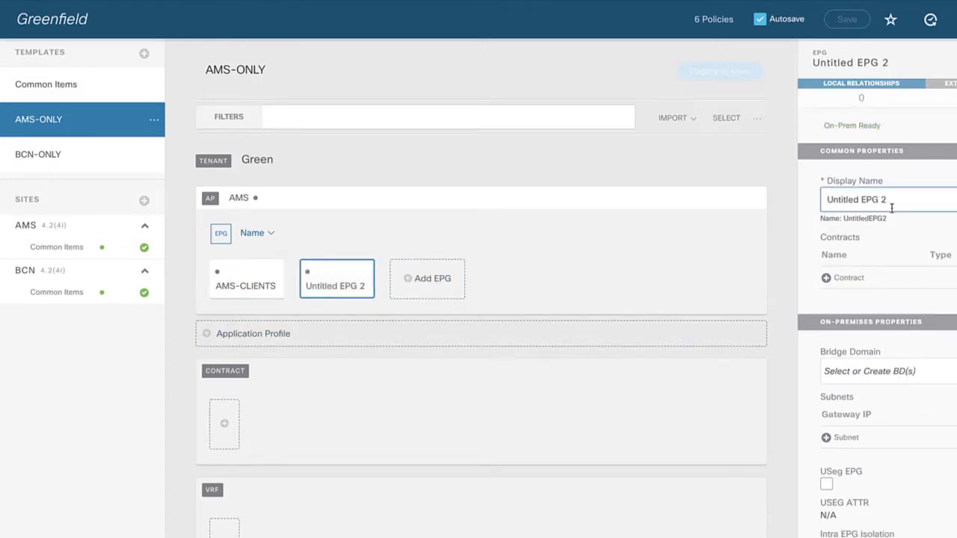
pyautogui.moveTo(891, 208); pyautogui.dragTo(797, 194)
pyautogui.write('AMS-S')
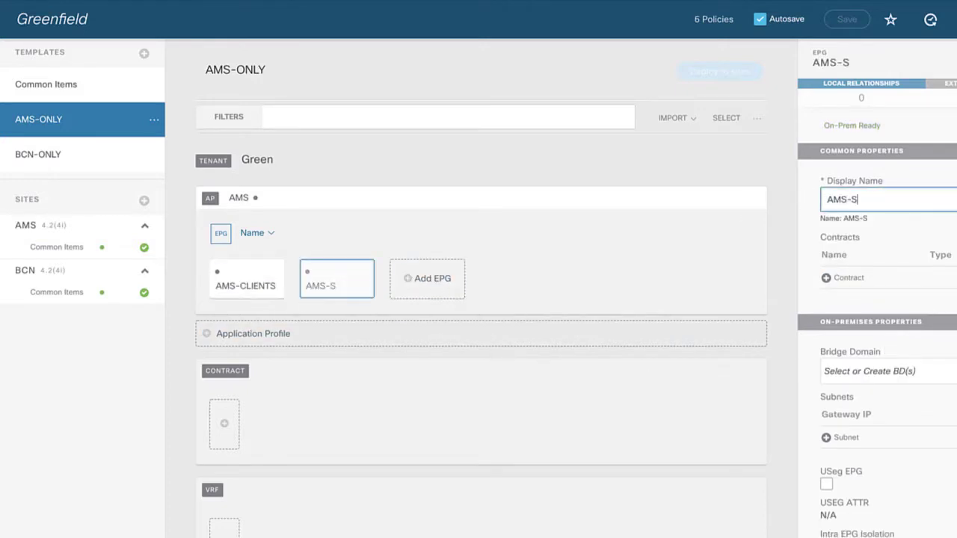
pyautogui.write('ERVERS')
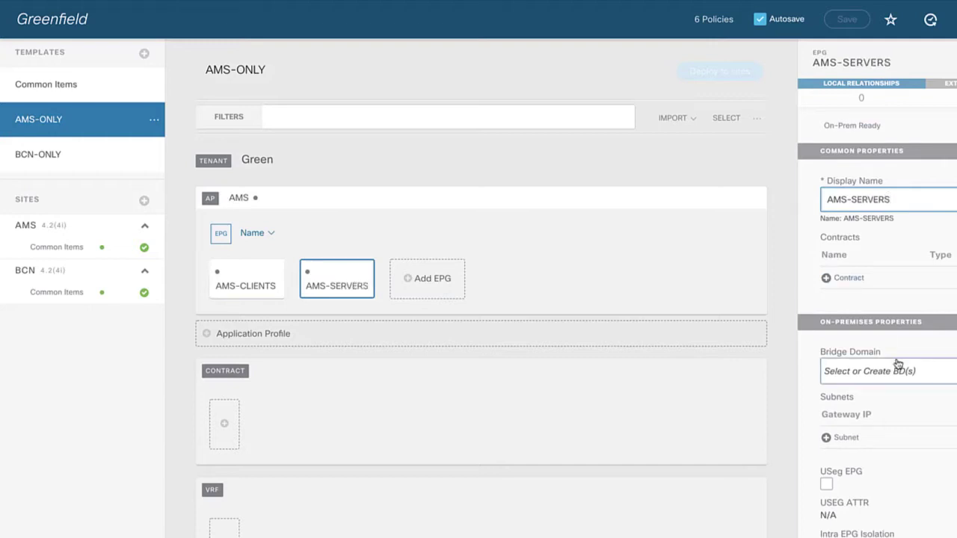
pyautogui.click(894, 380)
pyautogui.click(874, 401)
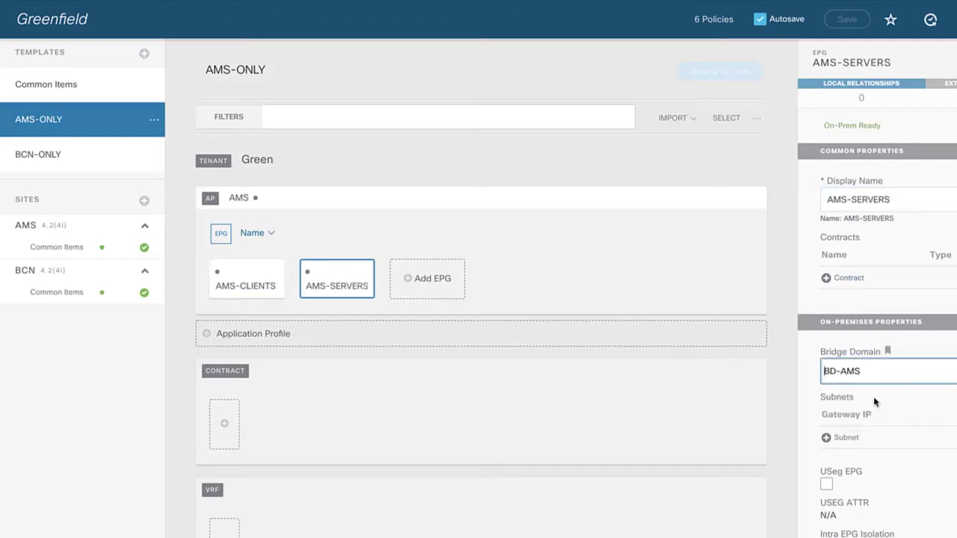
# - Add contract C1 to the AMS-SERVERS EPG with the provider type
pyautogui.scroll(-1, 929, 457)
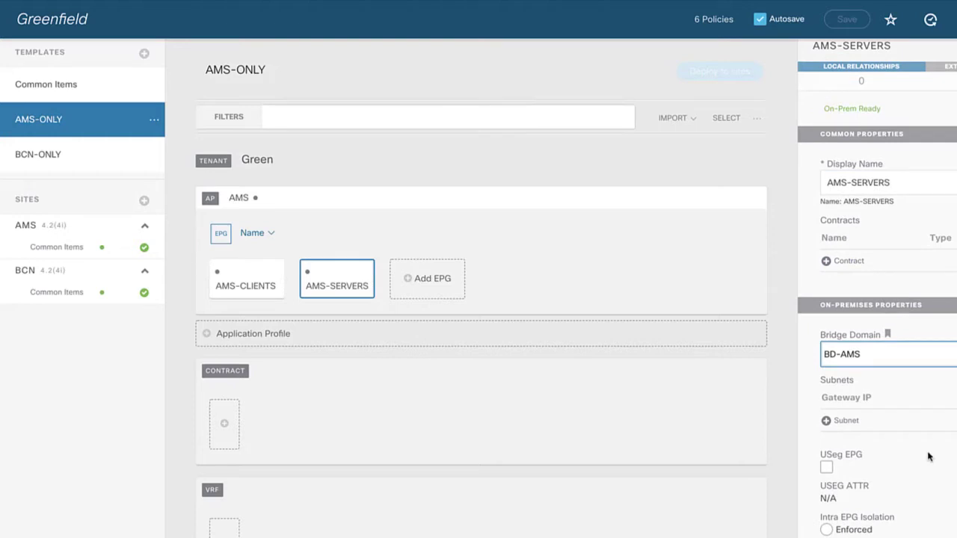
pyautogui.scroll(1, 929, 456)
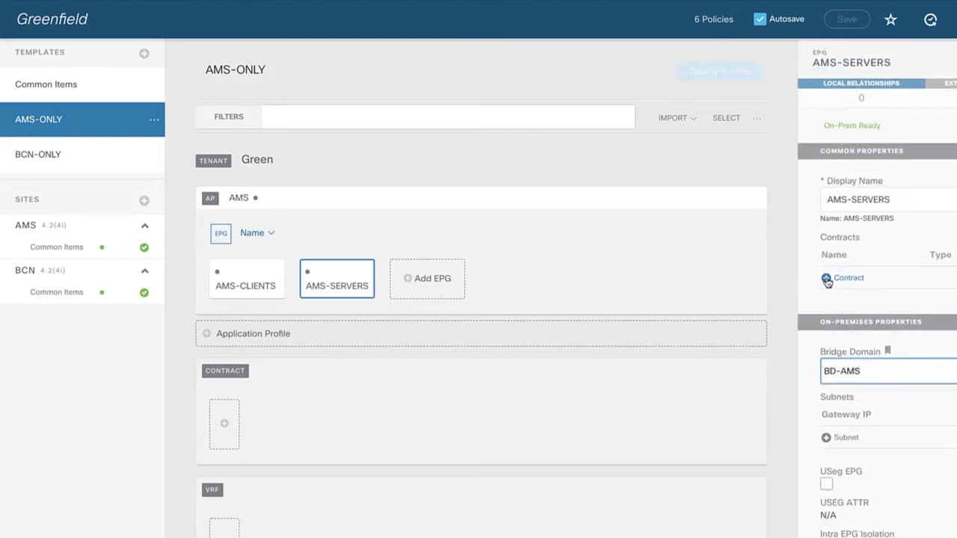
pyautogui.click(826, 277)
pyautogui.click(662, 293)
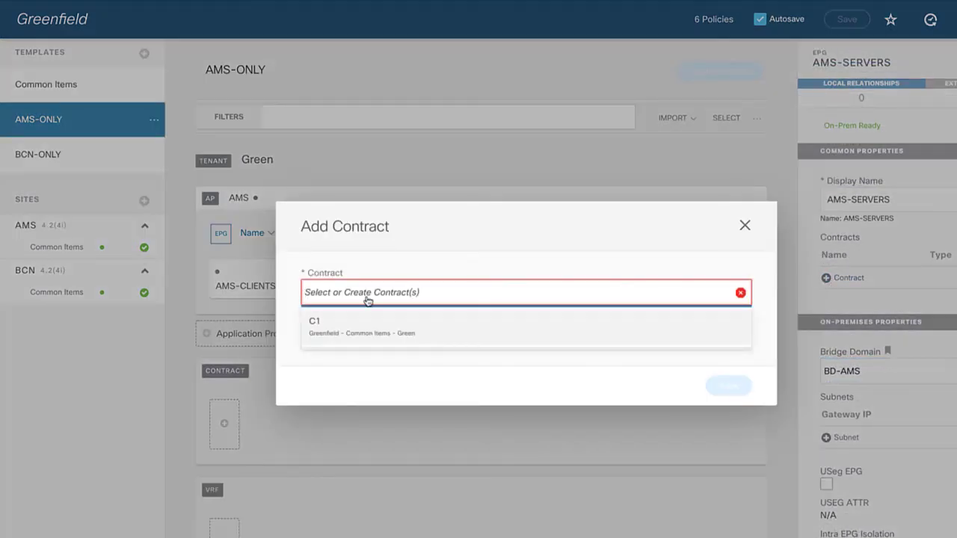
pyautogui.click(315, 323)
pyautogui.click(363, 333)
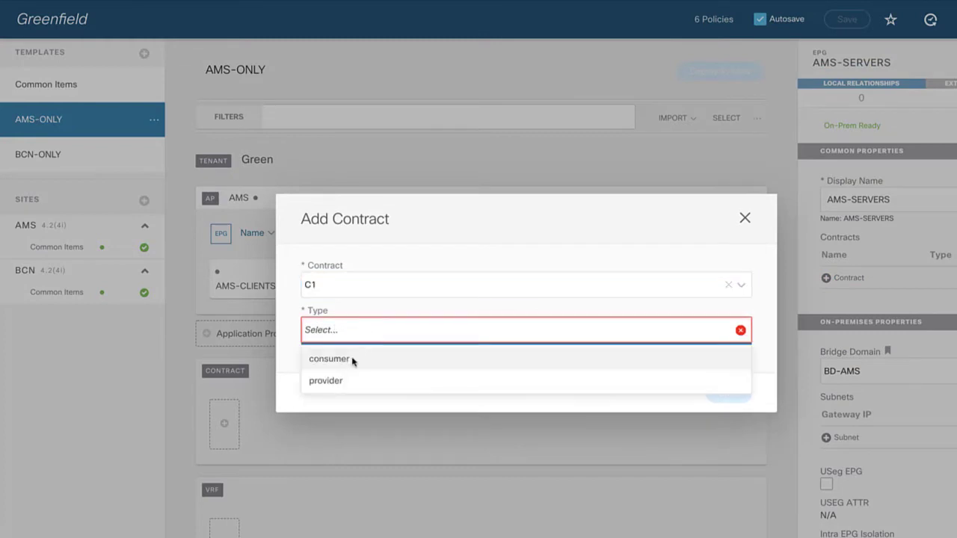
pyautogui.click(341, 380)
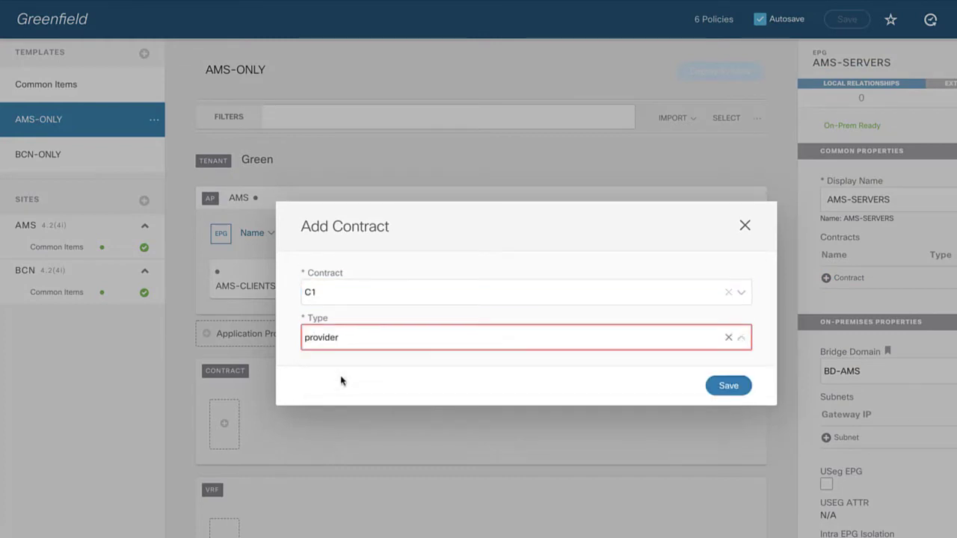
pyautogui.click(717, 388)
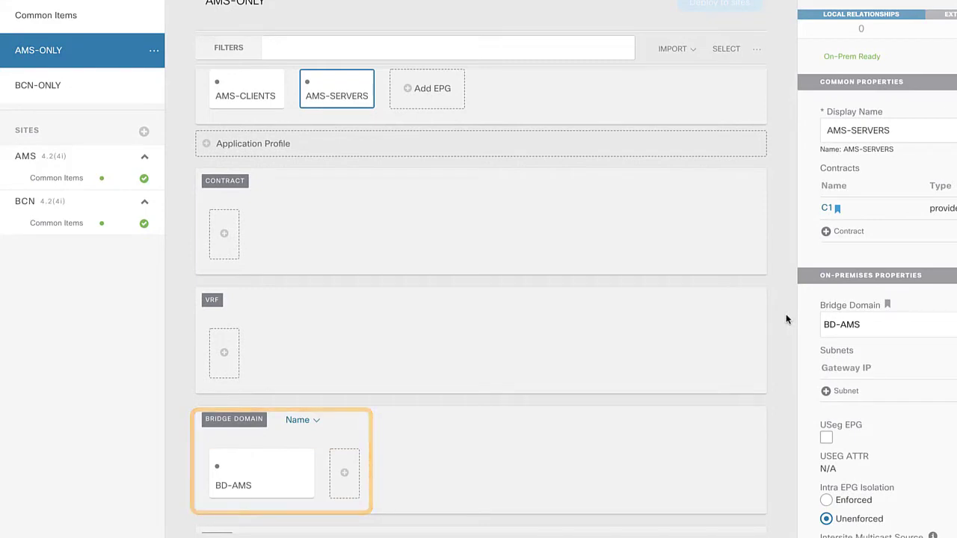
# - Assign the AMS-ONLY template to the AMS site only
pyautogui.click(292, 474)
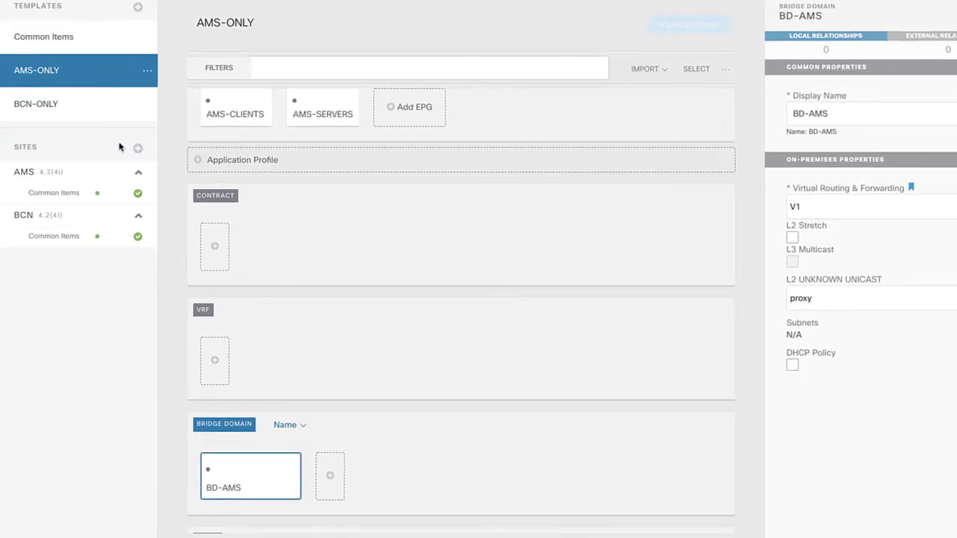
pyautogui.moveTo(147, 81)
pyautogui.click(147, 70)
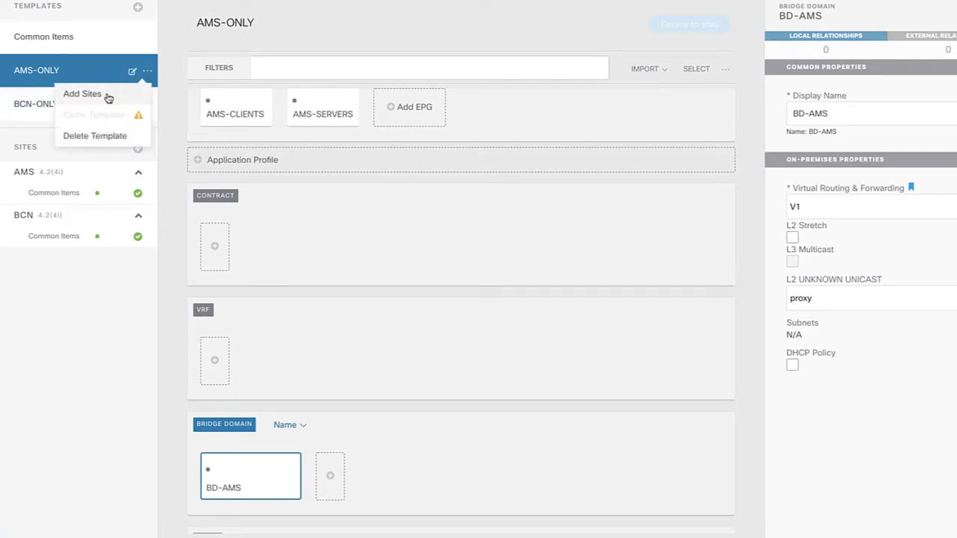
pyautogui.click(82, 94)
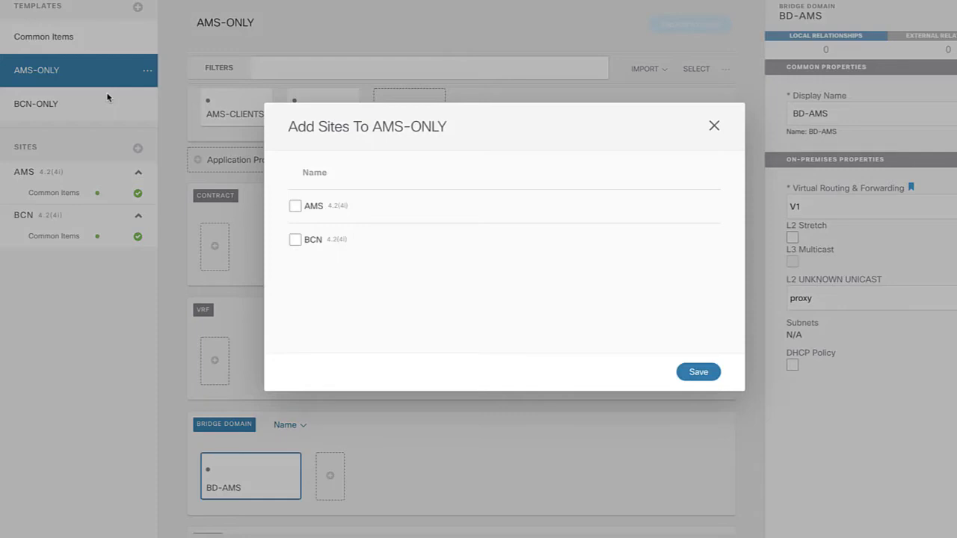
pyautogui.click(296, 209)
pyautogui.click(698, 371)
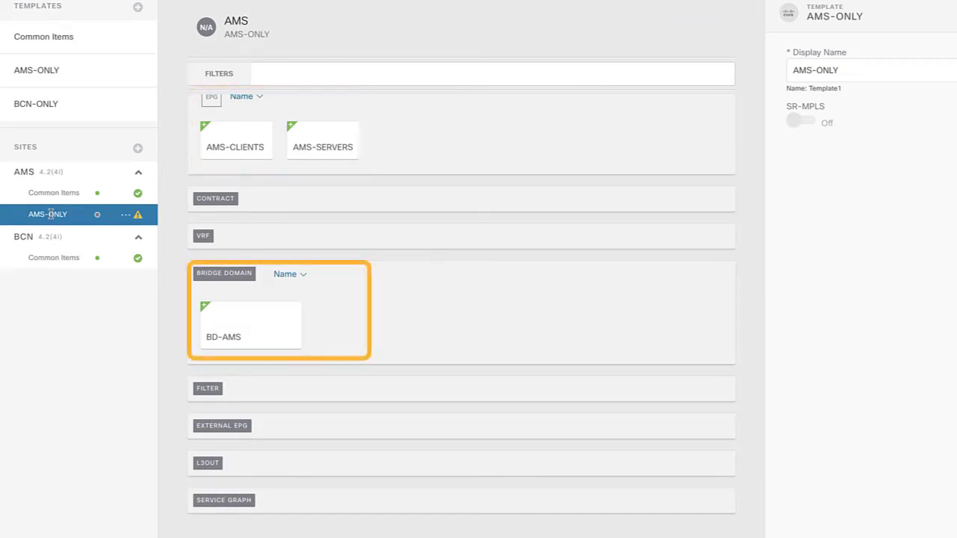
# - Add subnet 192.168.1.1/24, advertised externally, to the site-local properties of bridge domain BD-AMS at the AMS site
pyautogui.click(263, 332)
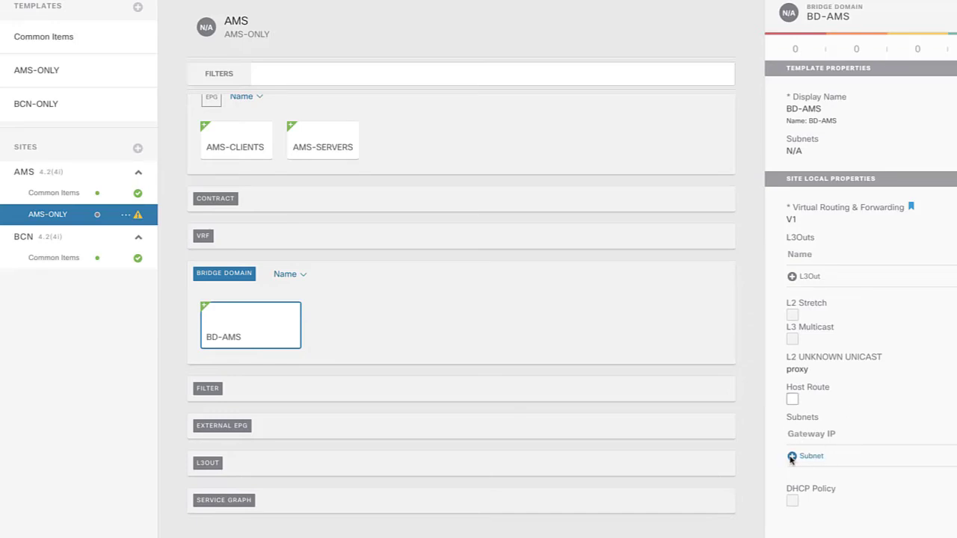
pyautogui.click(791, 459)
pyautogui.click(442, 183)
pyautogui.write('19')
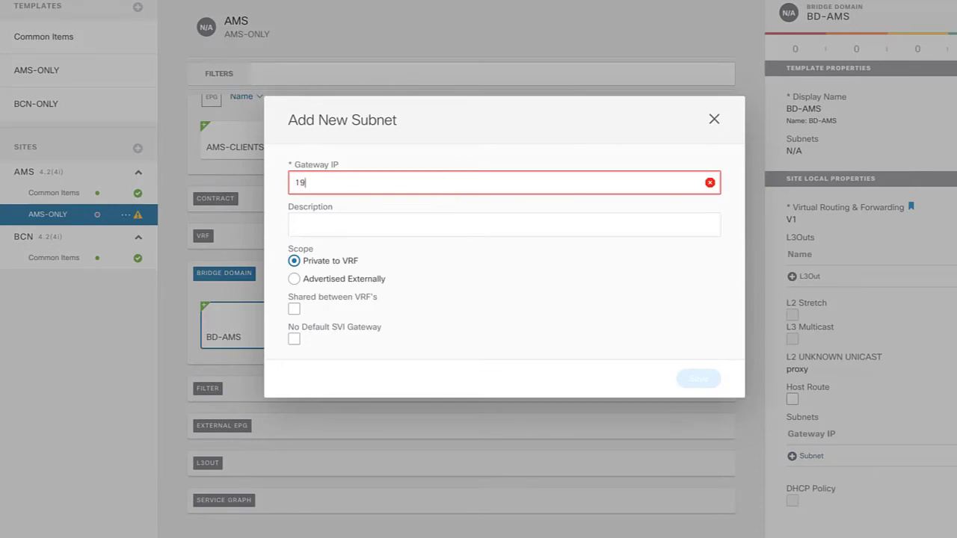
pyautogui.write('2.168.1.1/24')
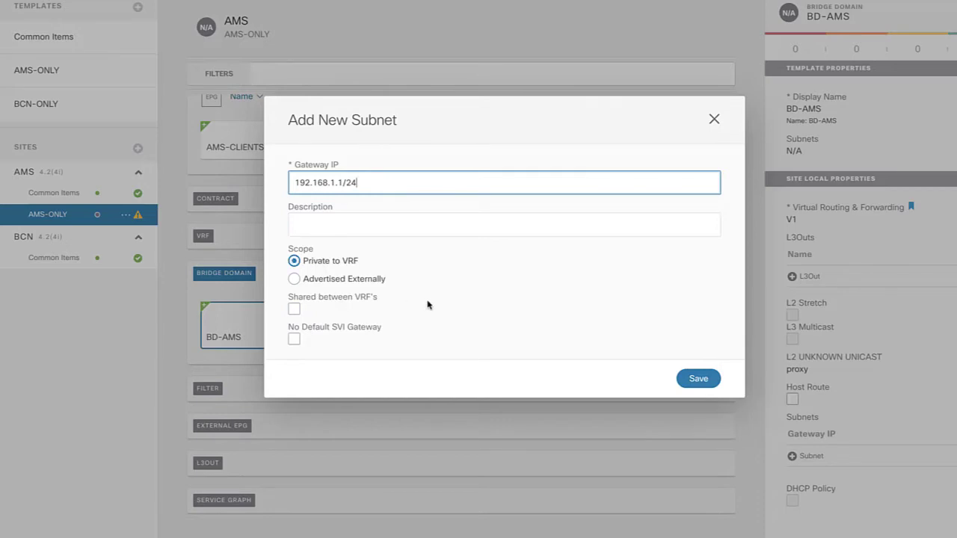
pyautogui.click(371, 282)
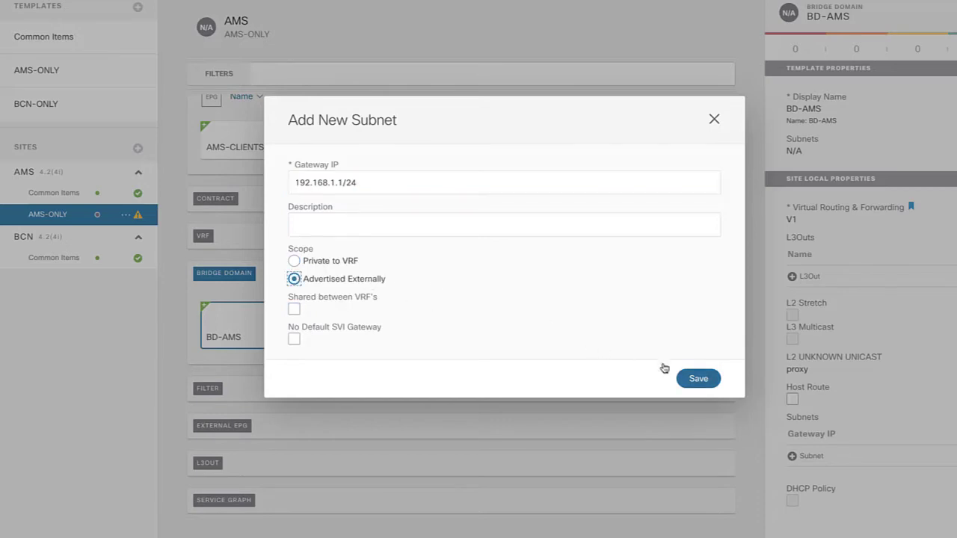
pyautogui.click(698, 379)
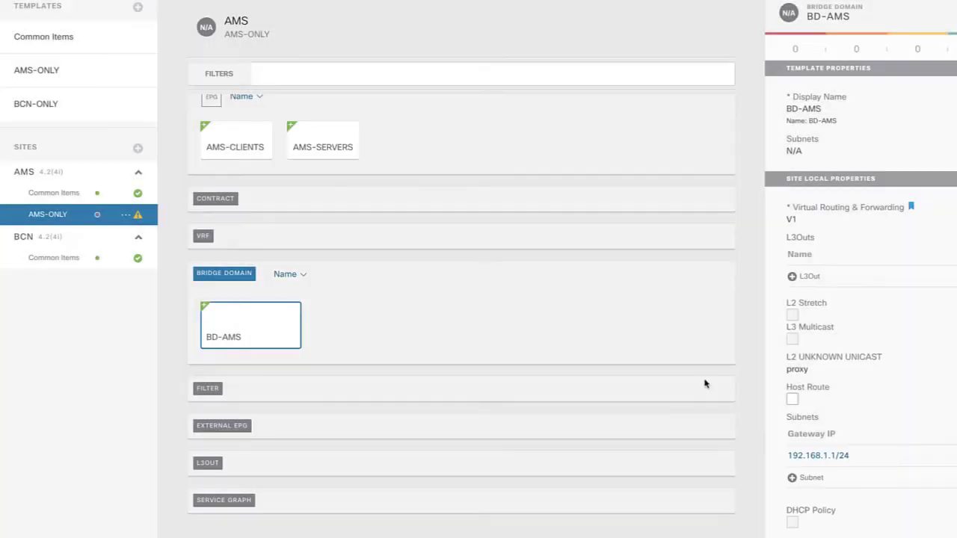
# - Add a second site-local subnet to BD-AMS with gateway IP 192.168.2.1/24 and the Advertised Externally scope
pyautogui.click(801, 482)
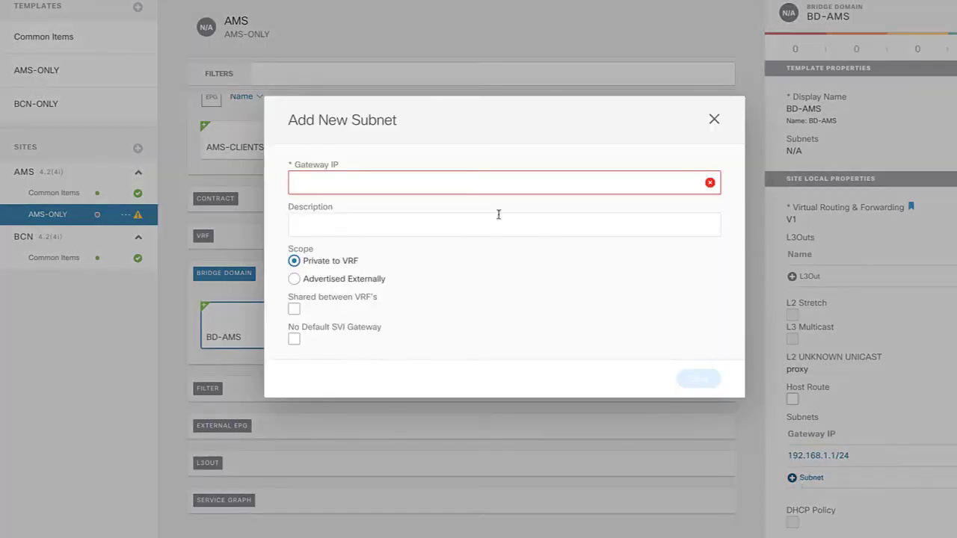
pyautogui.click(395, 184)
pyautogui.write('192.168')
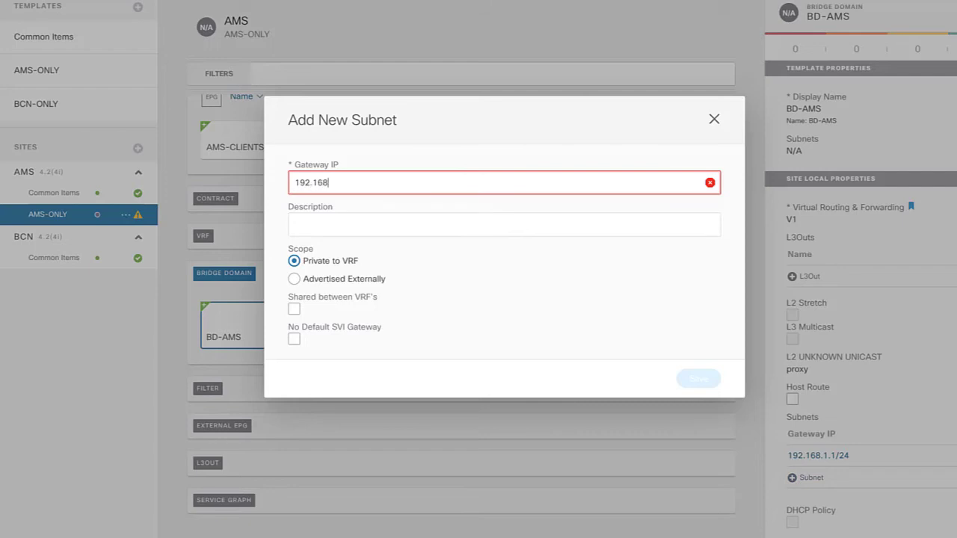
pyautogui.write('.2.1/24')
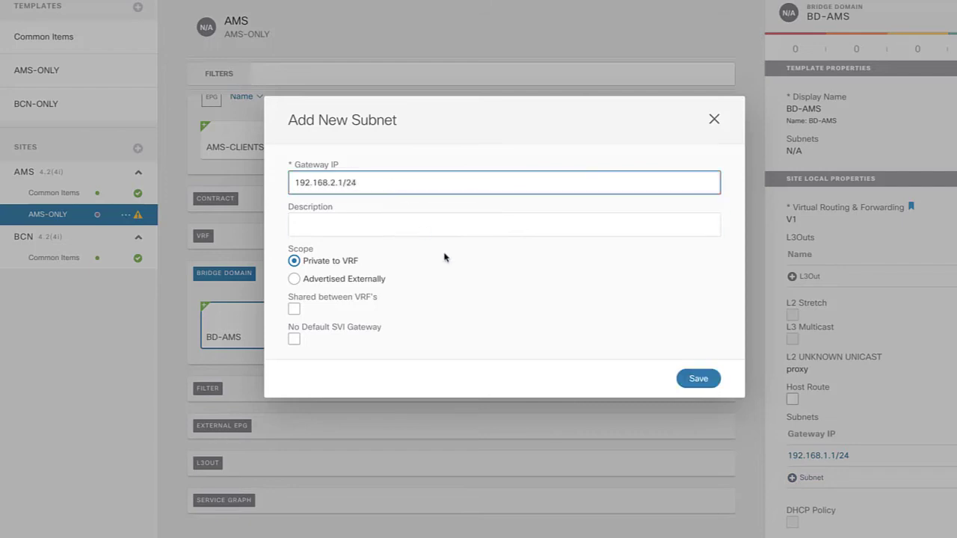
pyautogui.click(368, 279)
pyautogui.click(696, 379)
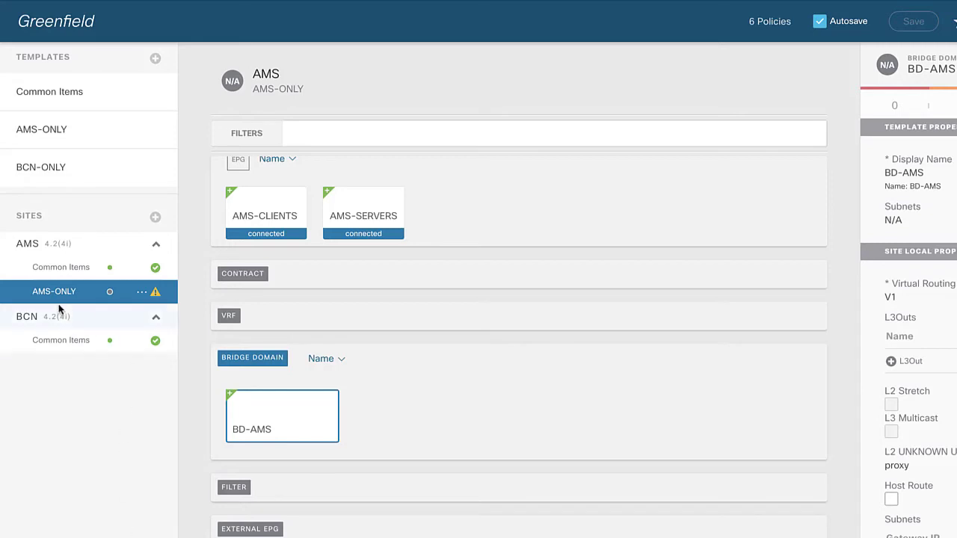
pyautogui.moveTo(155, 296)
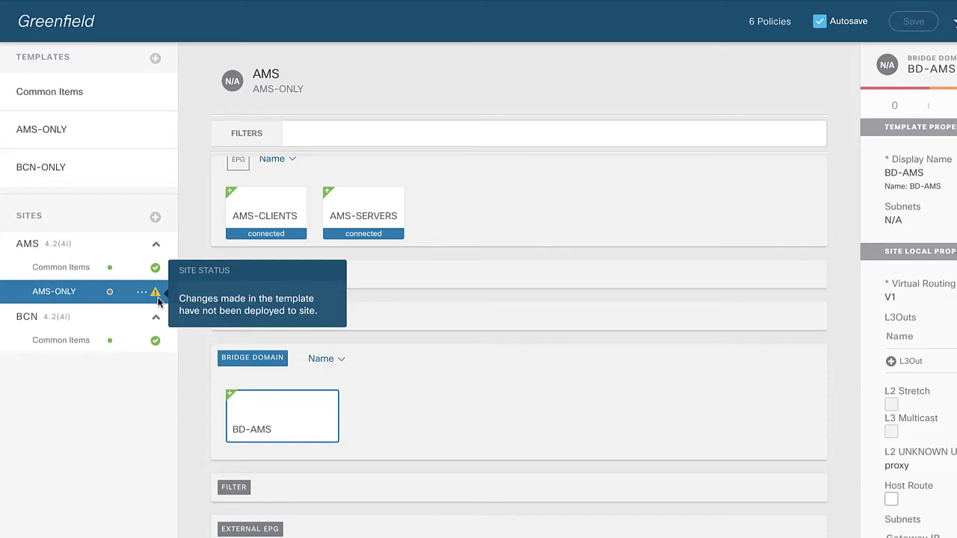
# - Deploy the AMS-ONLY template to the AMS site, and open the MSO-managed tenant Green in the AMS APIC
pyautogui.click(96, 131)
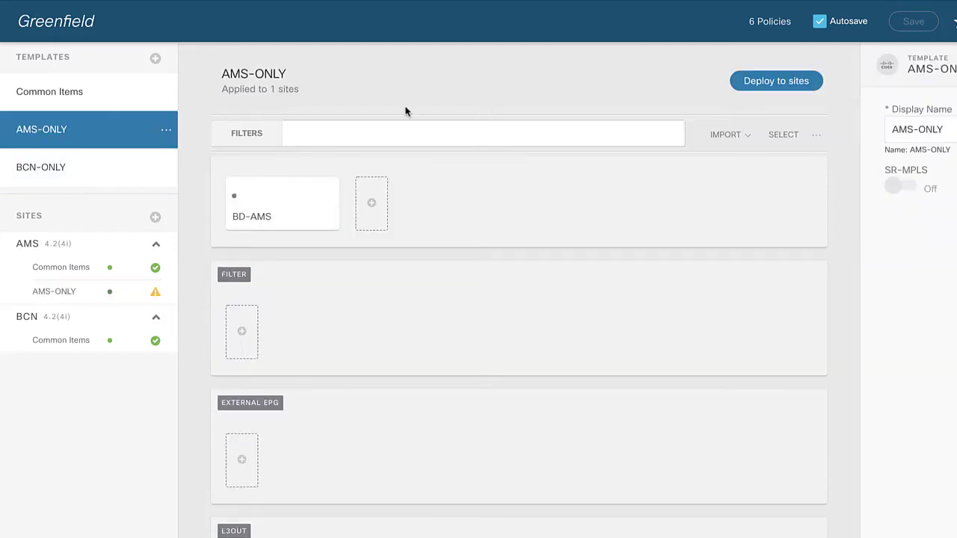
pyautogui.click(769, 82)
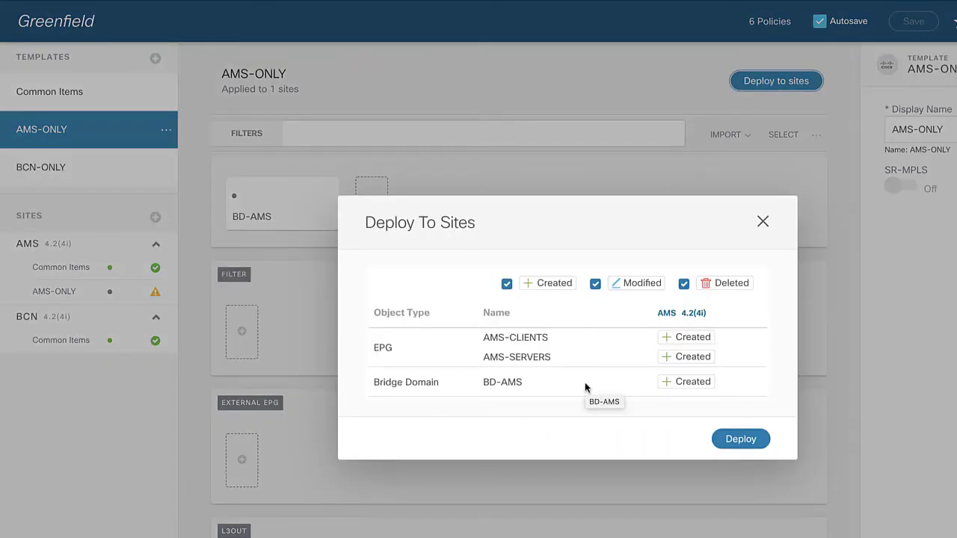
pyautogui.moveTo(676, 318)
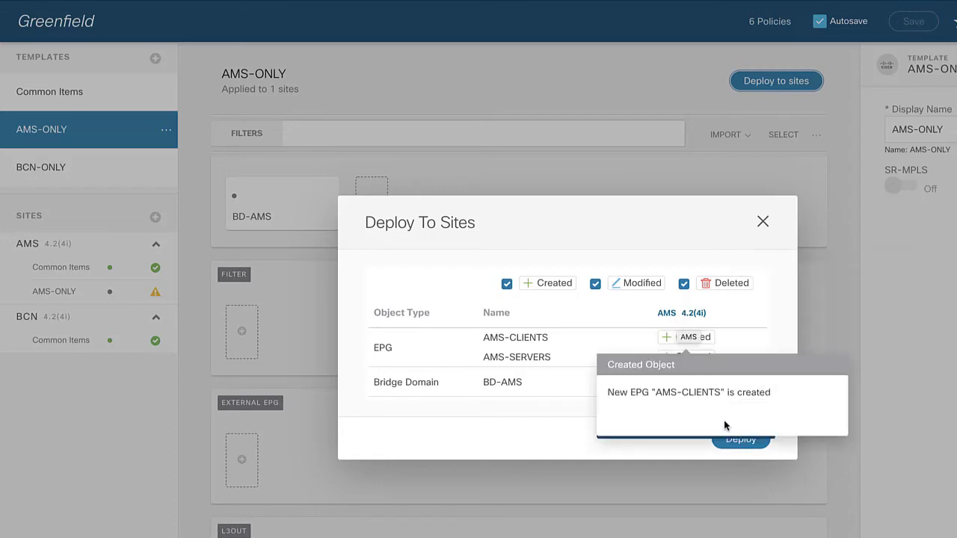
pyautogui.click(746, 444)
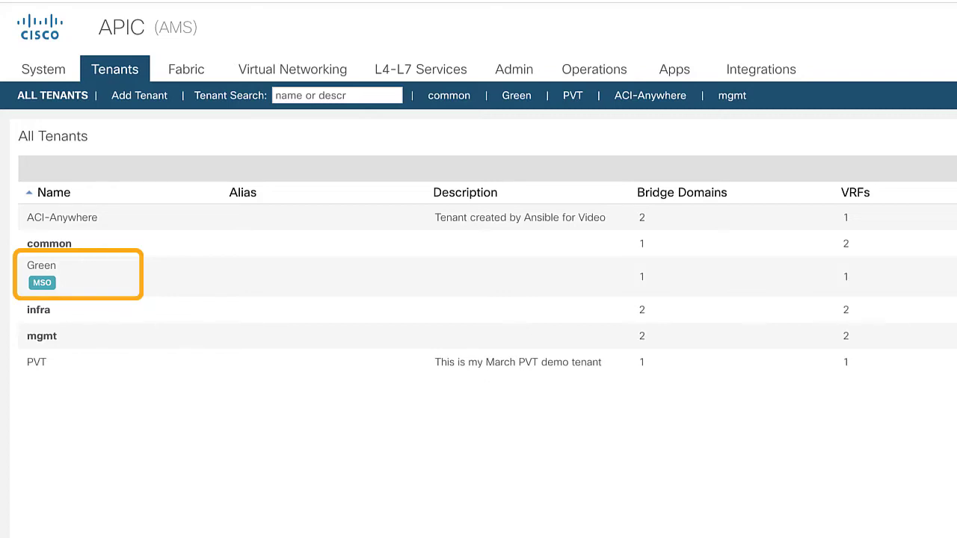
pyautogui.doubleClick(77, 288)
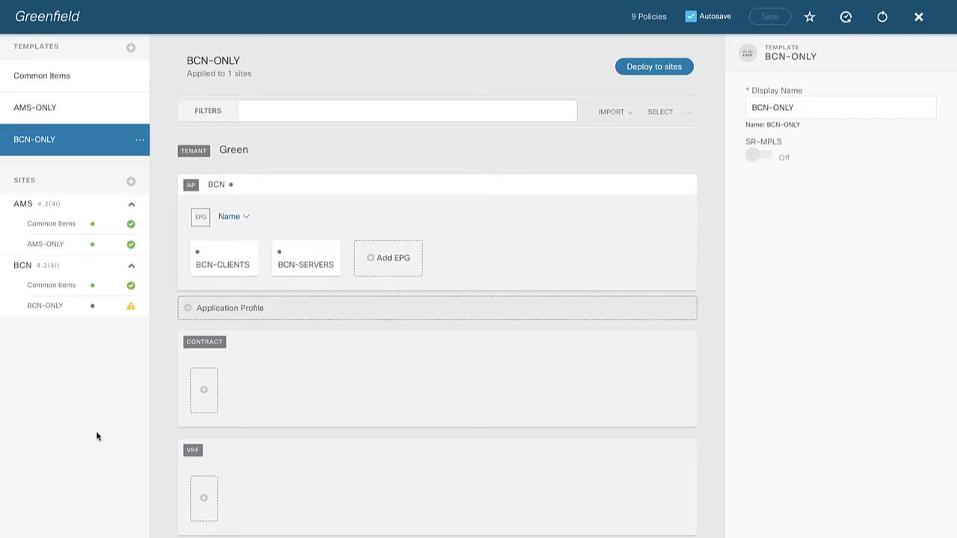
# - Review bridge domain BD-BCN, the BCN-CLIENTS EPG and the site assignment options of the BCN-ONLY template in the Greenfield schema
pyautogui.moveTo(68, 142)
pyautogui.scroll(-5, 351, 354)
pyautogui.click(242, 430)
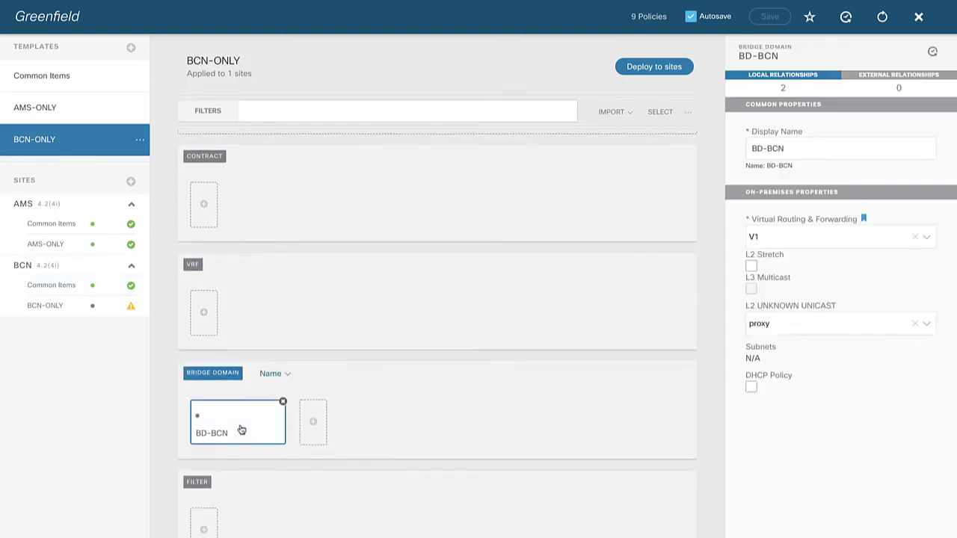
pyautogui.scroll(3, 239, 426)
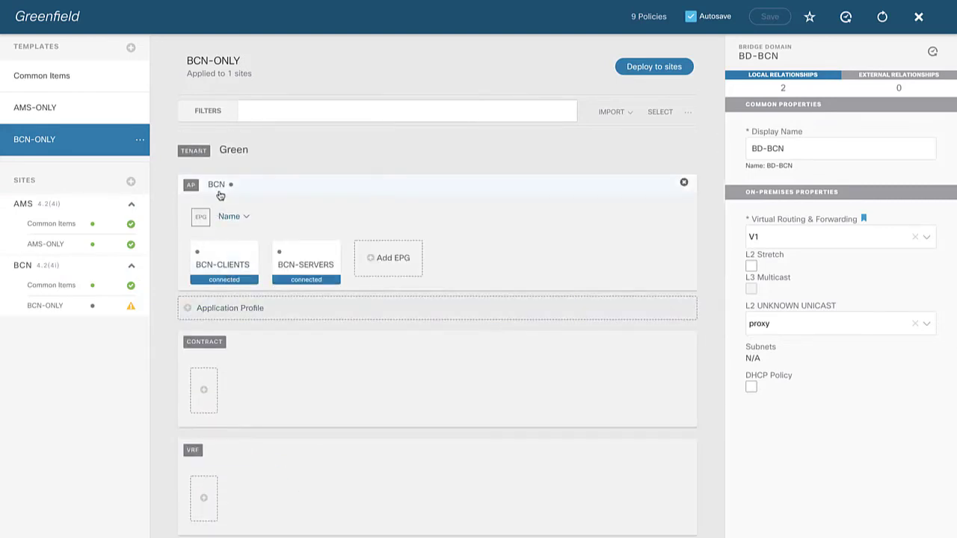
pyautogui.click(212, 262)
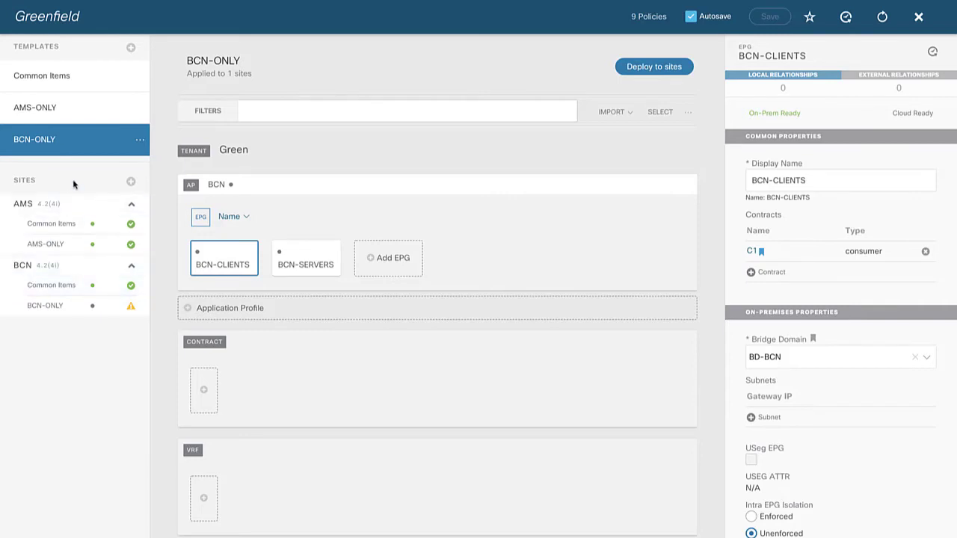
pyautogui.click(139, 142)
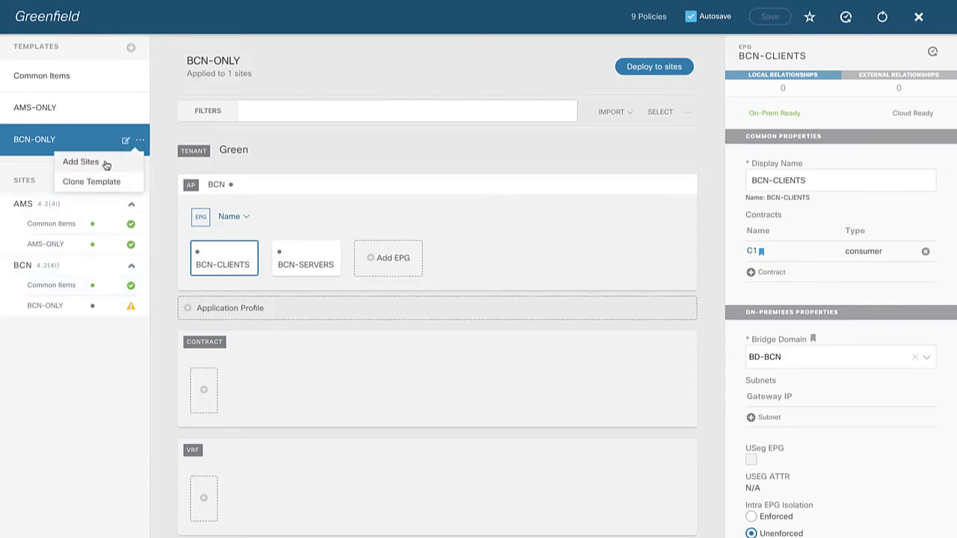
# - Examine the site-local properties of BD-BCN and the BCN-SERVERS EPG for the BCN-ONLY template at the BCN site
pyautogui.click(45, 305)
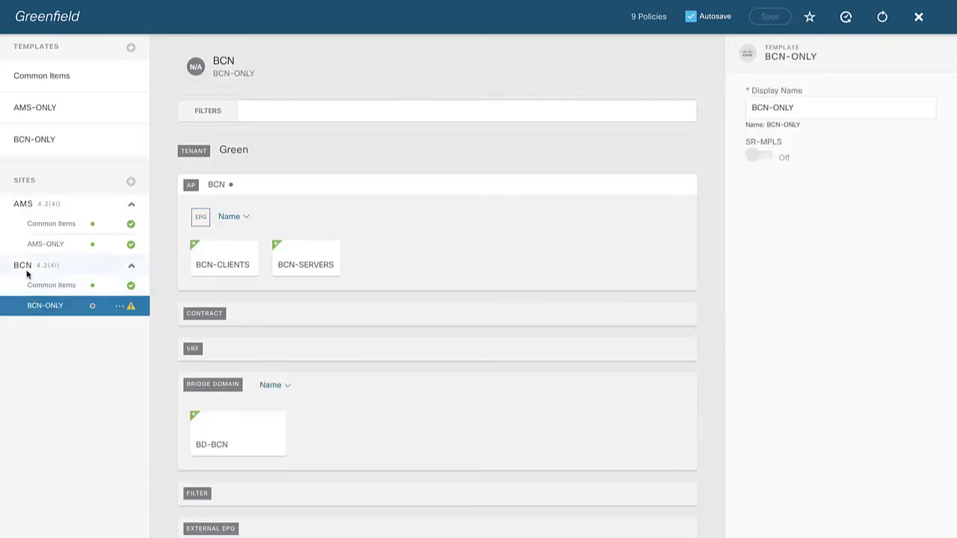
pyautogui.moveTo(237, 428)
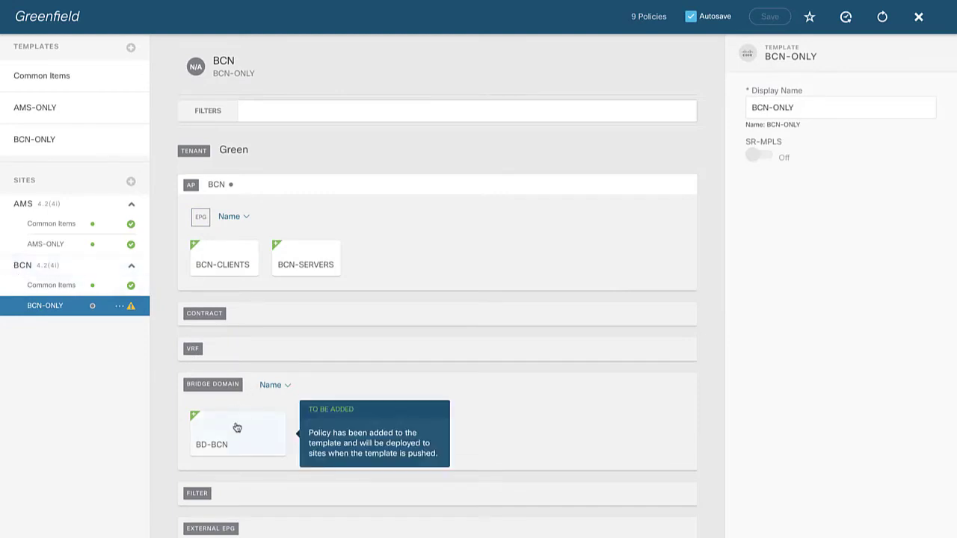
pyautogui.click(237, 428)
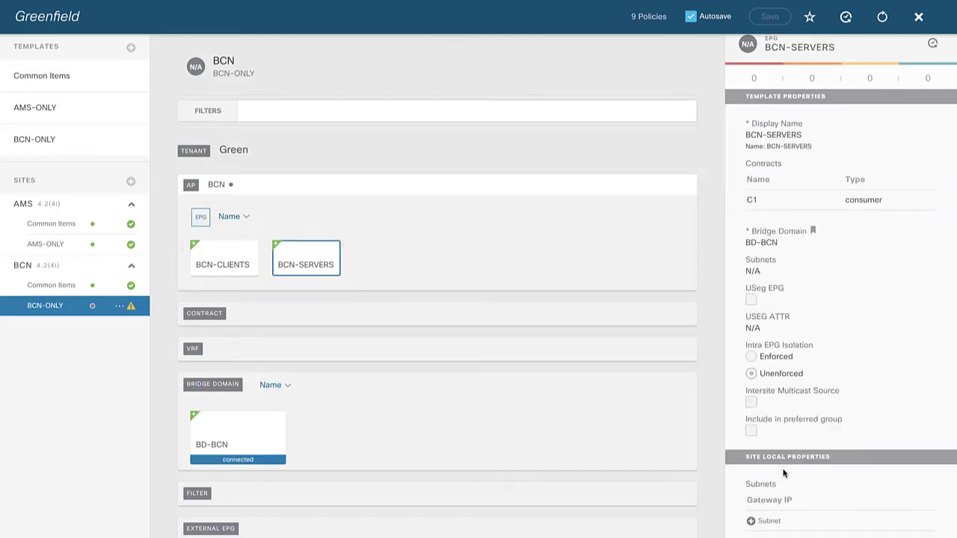
# - Deploy the BCN-ONLY template with its EPGs and bridge domain to the BCN site
pyautogui.click(91, 146)
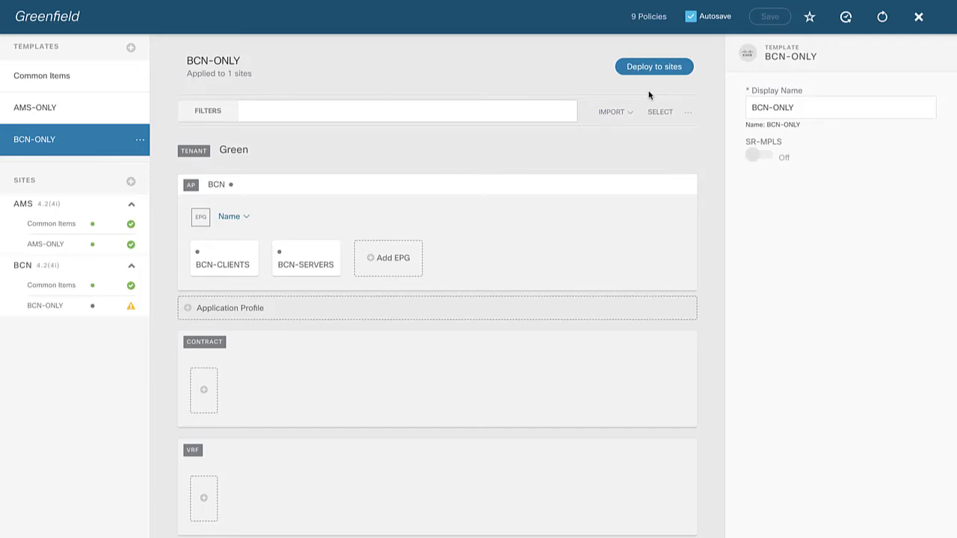
pyautogui.click(647, 68)
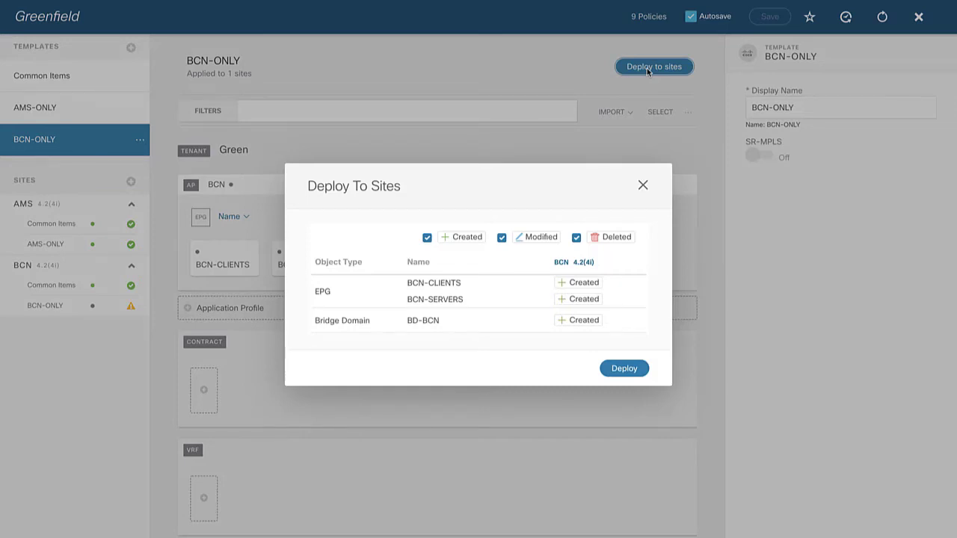
pyautogui.click(625, 371)
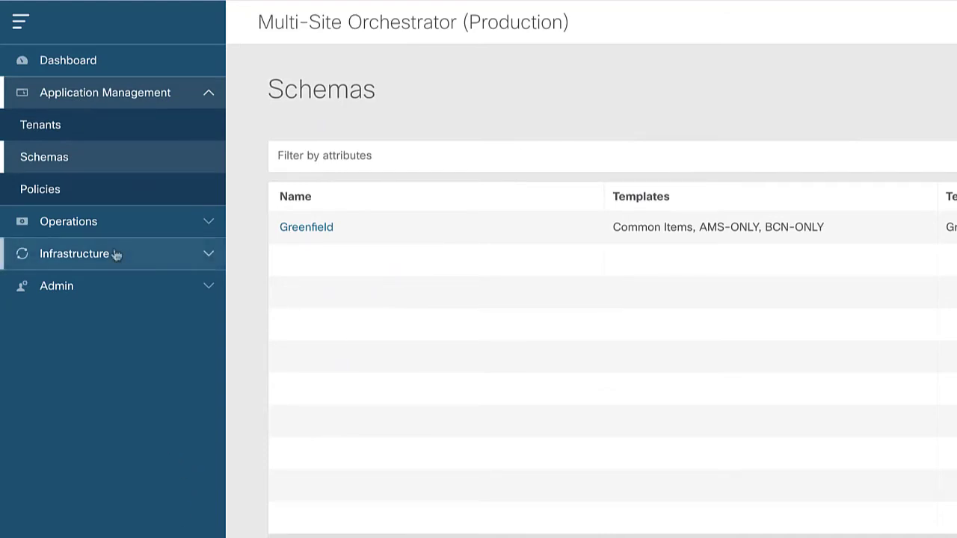
# - Import the existing BROWN tenant from the AMS site into Multi-Site Orchestrator and check it in the tenants list
pyautogui.click(109, 227)
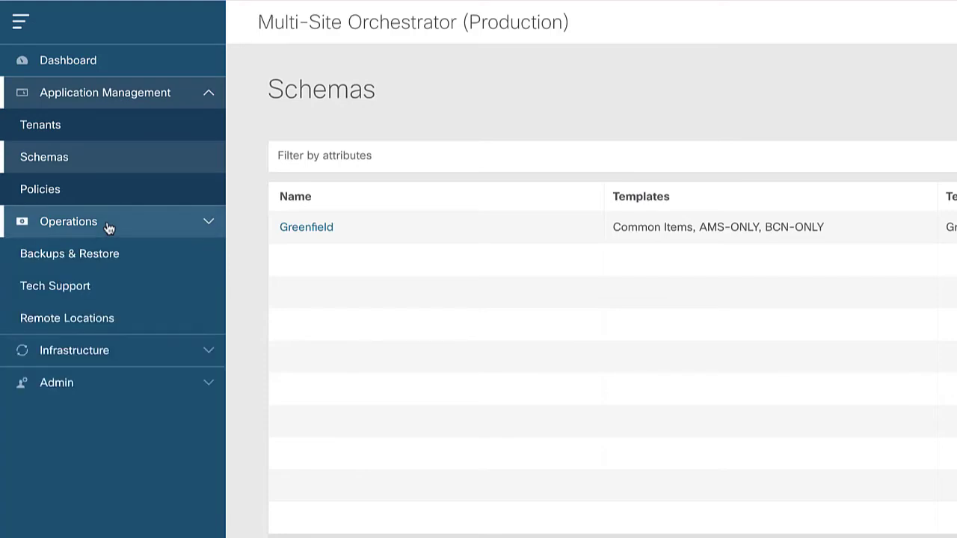
pyautogui.click(116, 349)
pyautogui.click(33, 451)
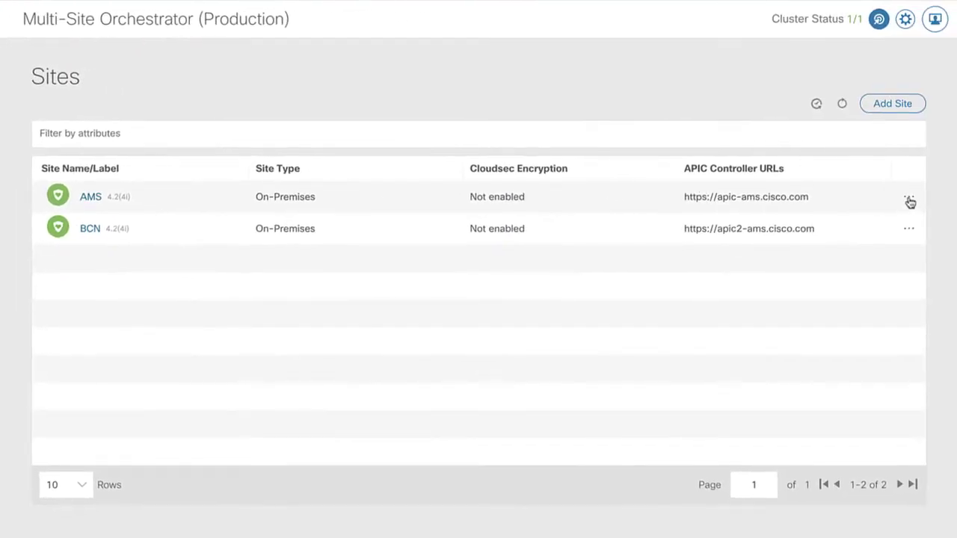
pyautogui.click(909, 200)
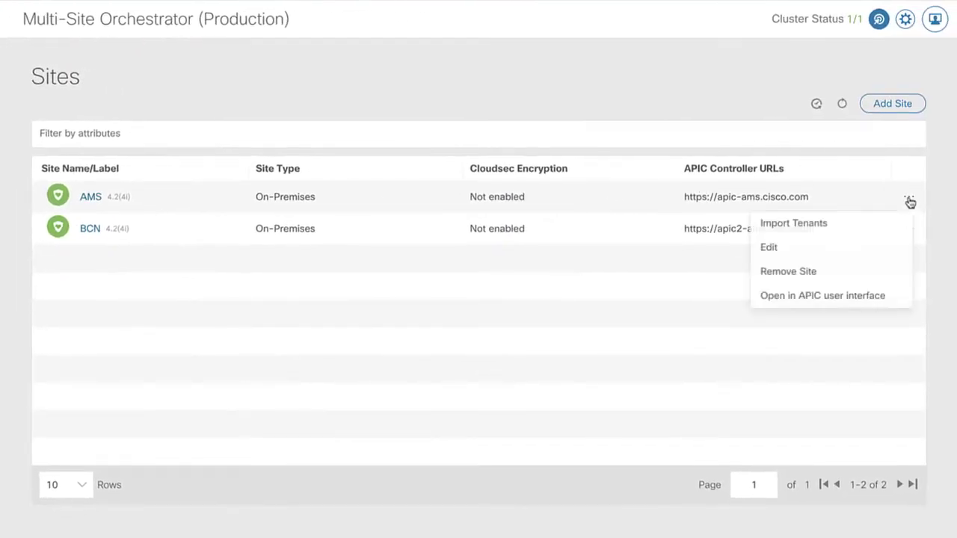
pyautogui.click(861, 223)
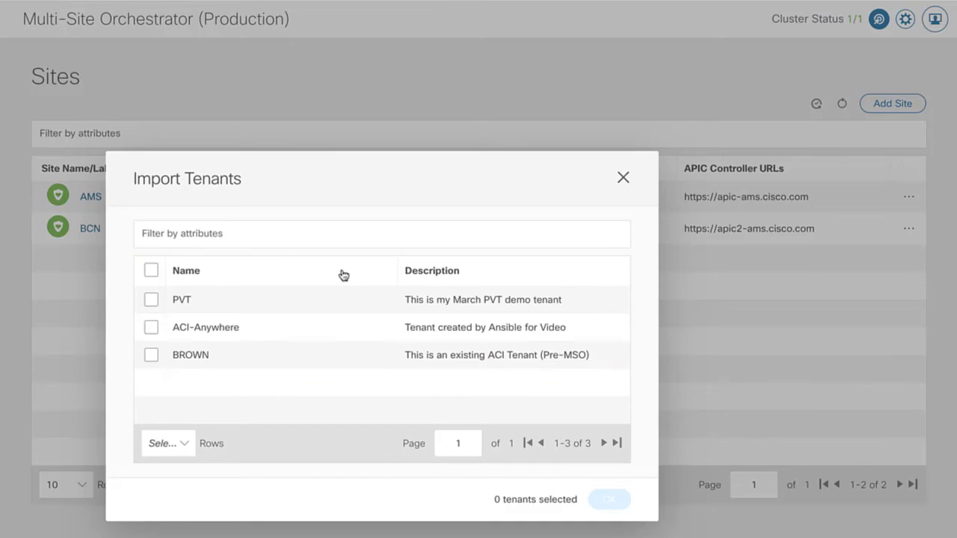
pyautogui.click(152, 355)
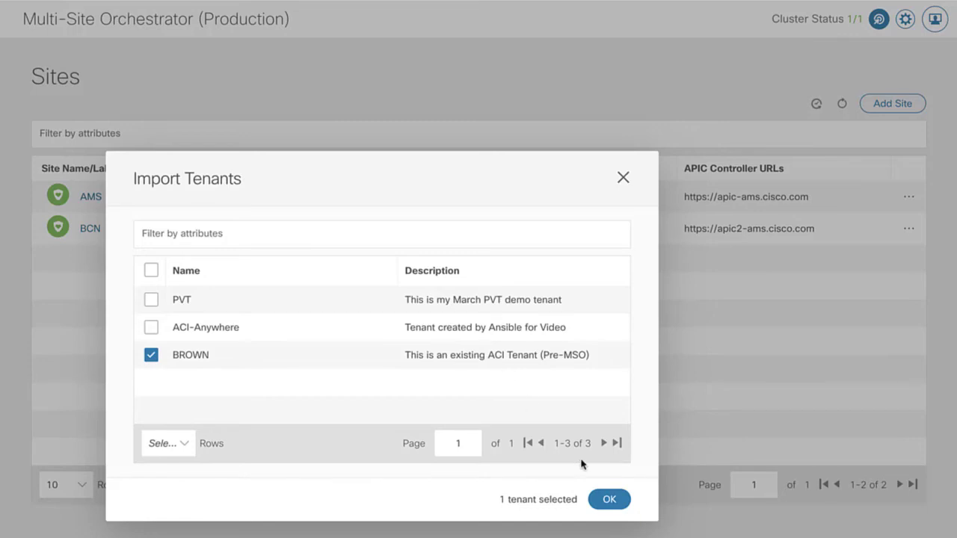
pyautogui.click(609, 499)
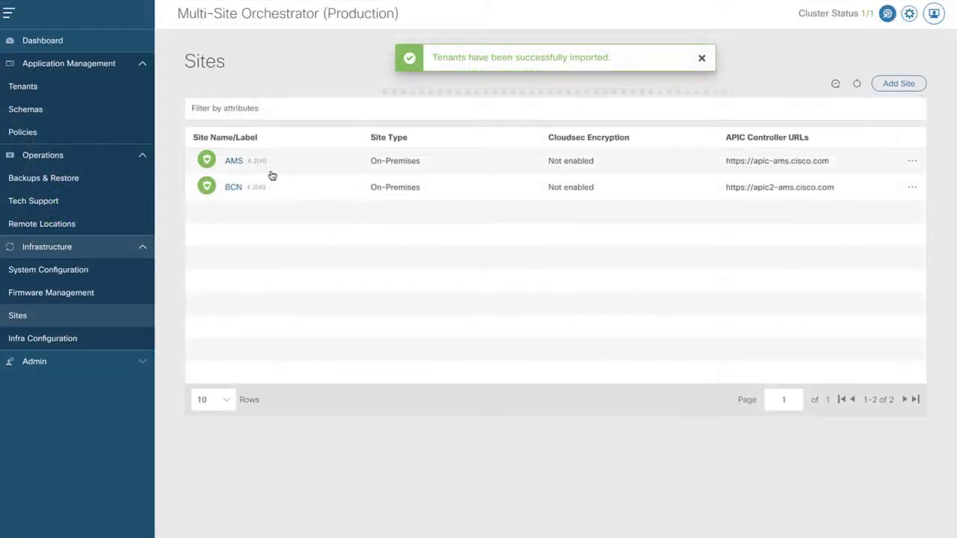
pyautogui.click(31, 89)
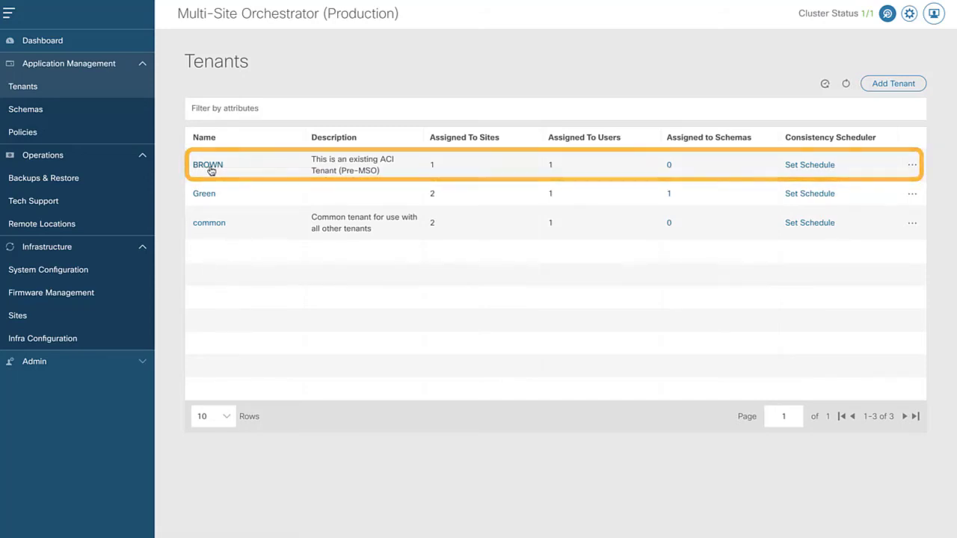
# - Add a new schema and name it Brownfield
pyautogui.click(60, 116)
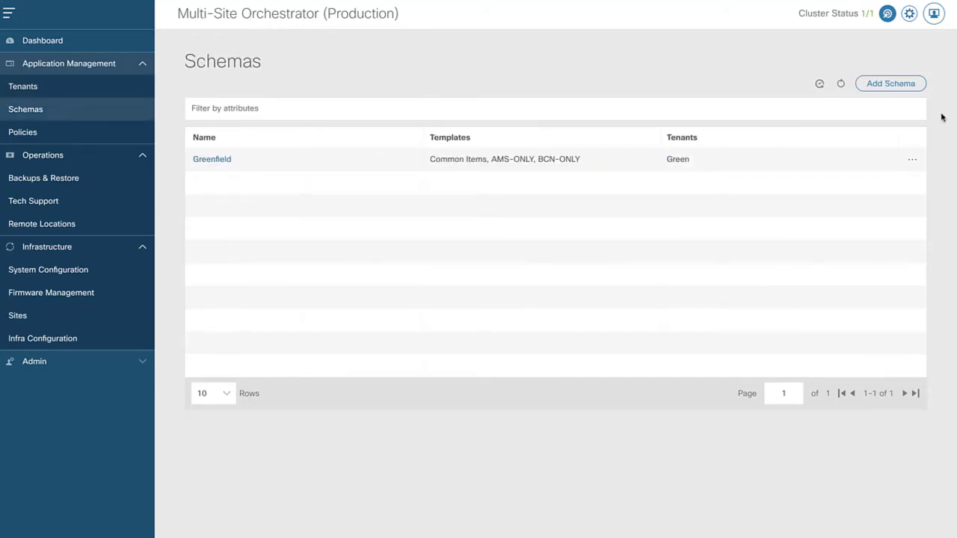
pyautogui.click(897, 84)
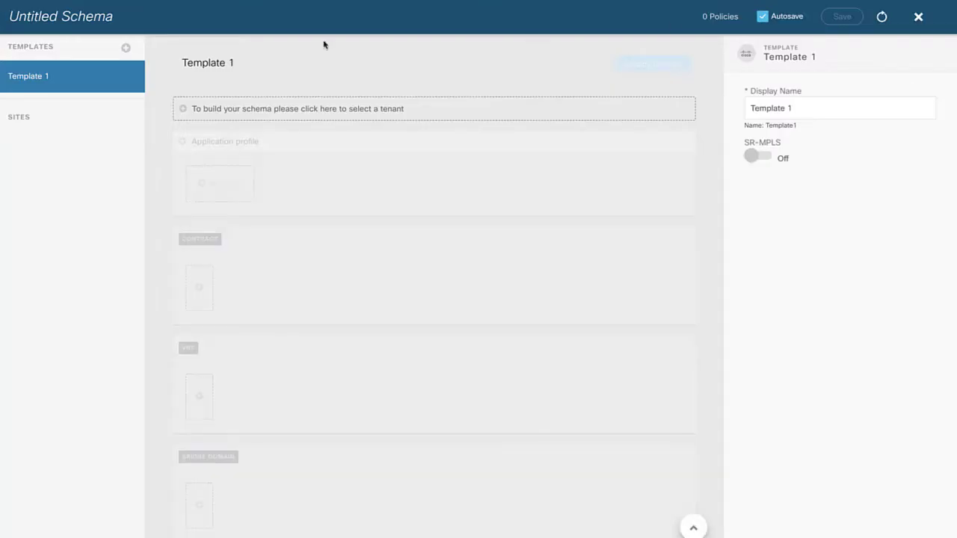
pyautogui.moveTo(128, 21); pyautogui.dragTo(7, 17)
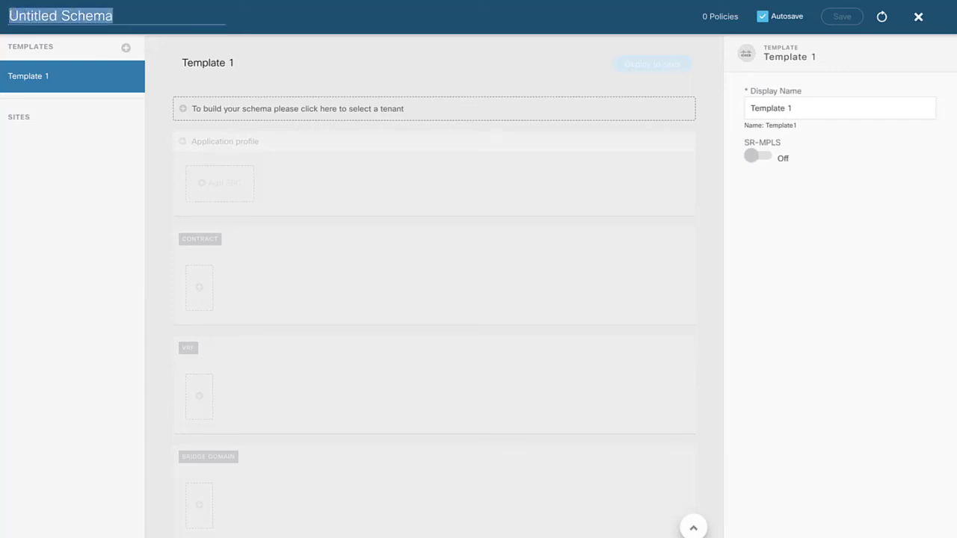
pyautogui.write('Brownfield')
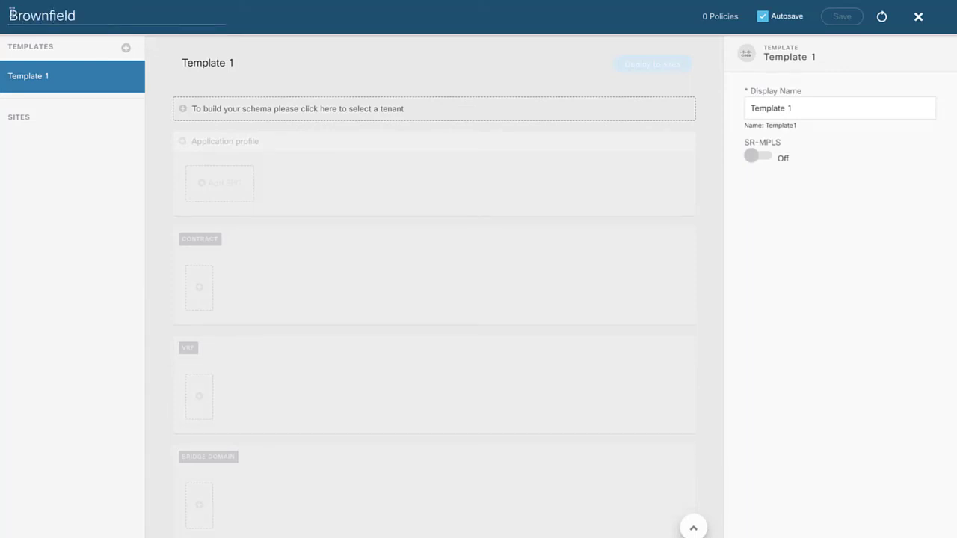
pyautogui.press('Return')
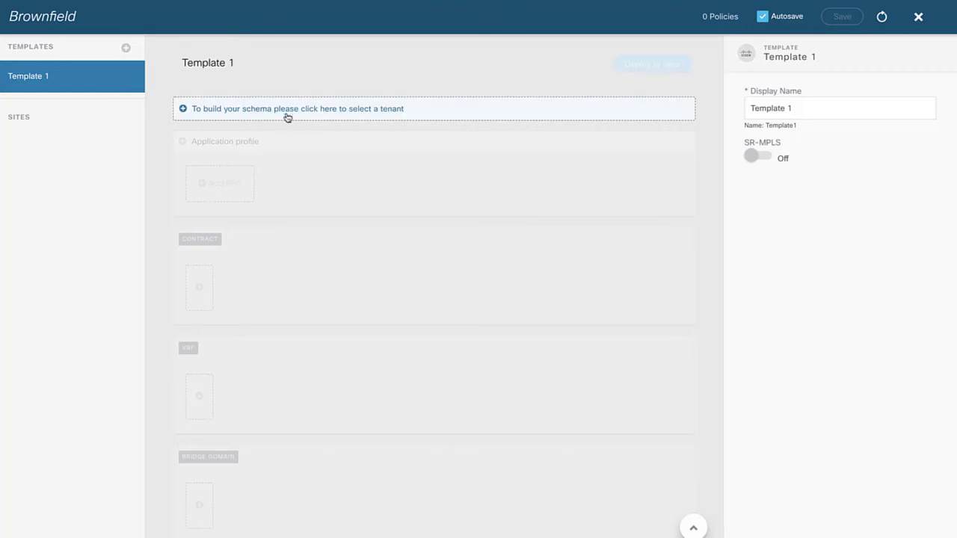
# - Rename the Brownfield schema's Template 1 as Common Items
pyautogui.click(127, 78)
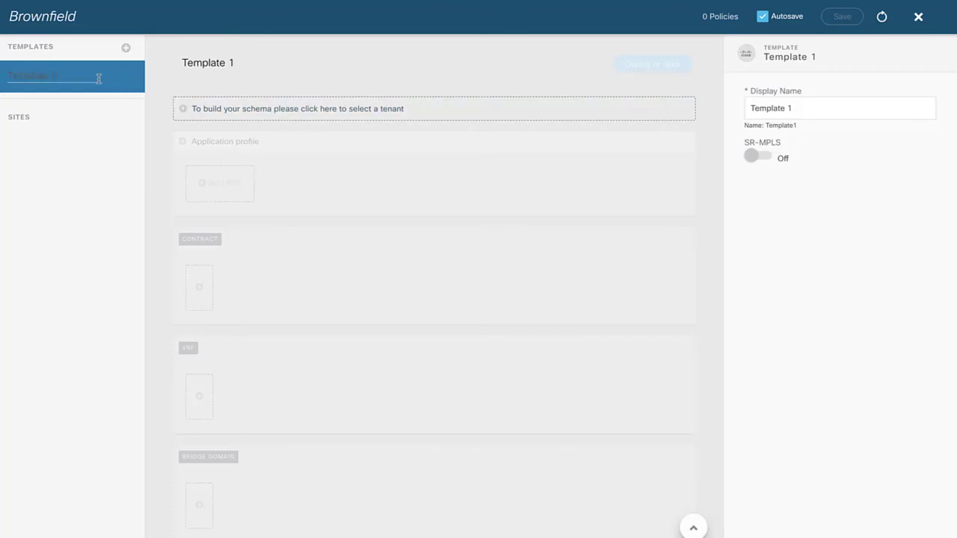
pyautogui.moveTo(82, 77); pyautogui.dragTo(5, 76)
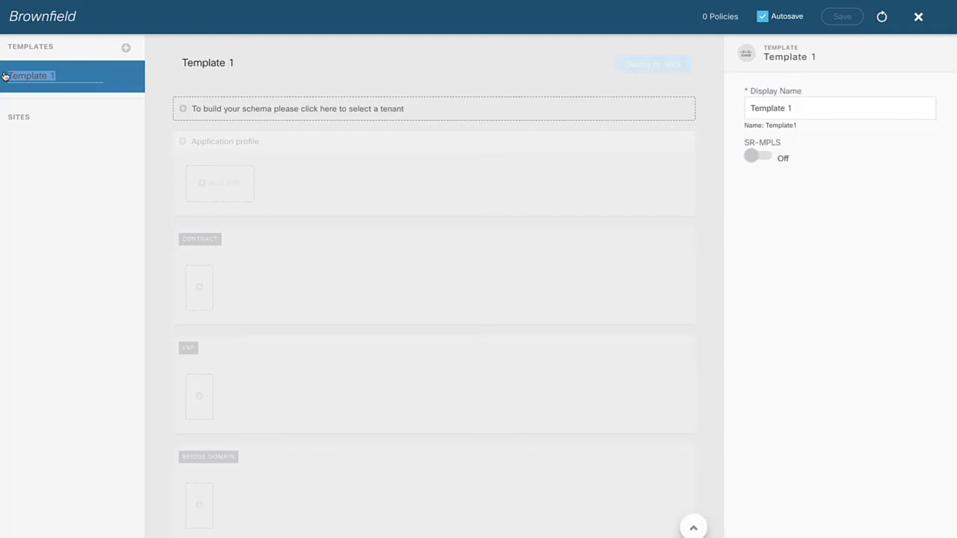
pyautogui.press('BackSpace')
pyautogui.press('Return')
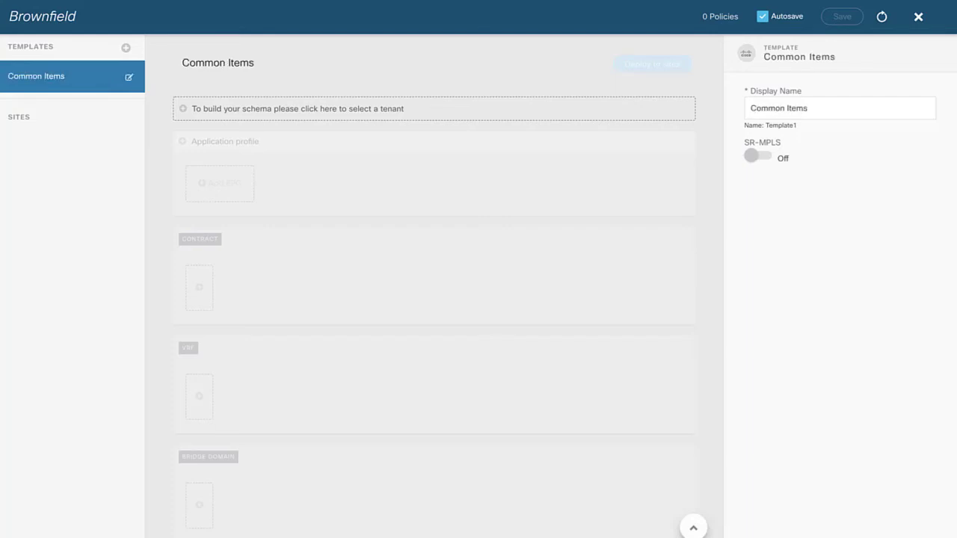
# - Assign the BROWN tenant to the Common Items template and look over its empty policy sections
pyautogui.click(371, 112)
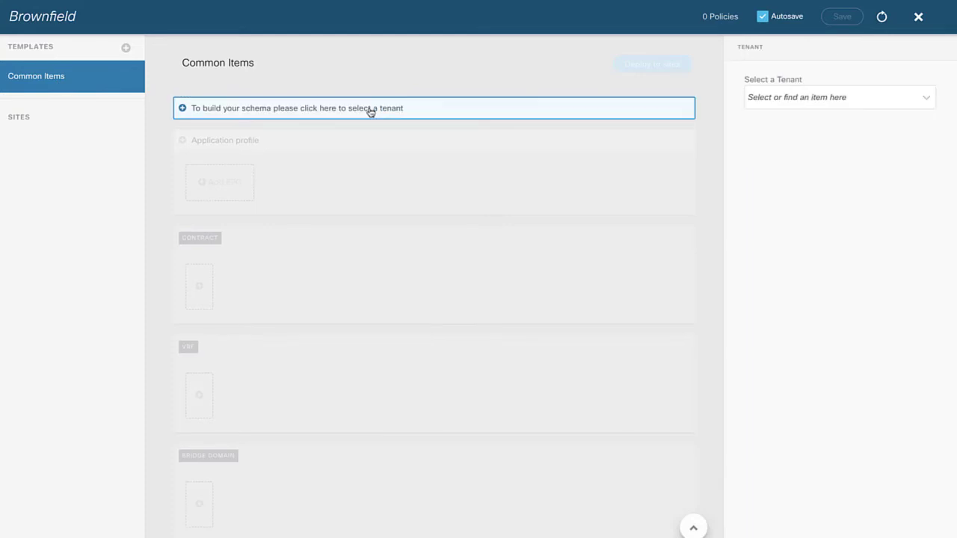
pyautogui.click(783, 103)
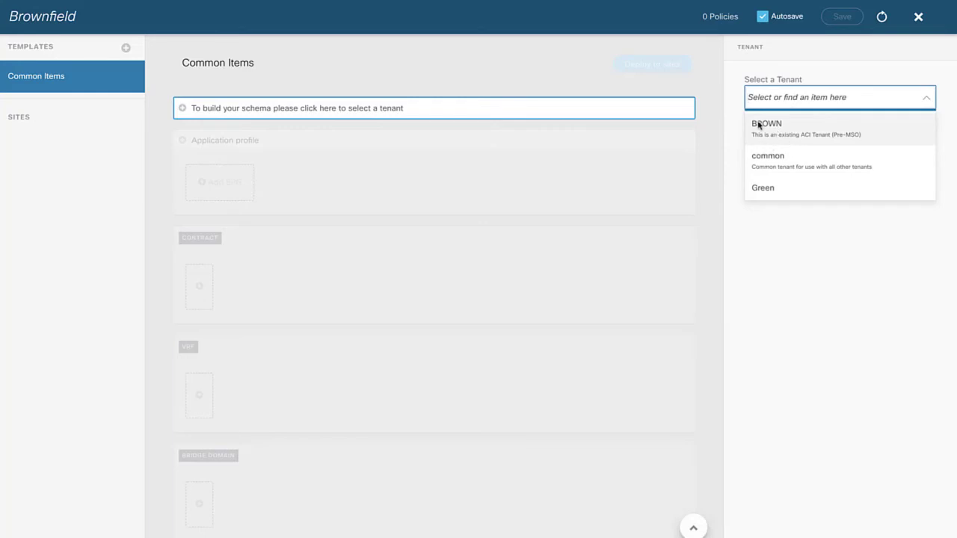
pyautogui.click(757, 125)
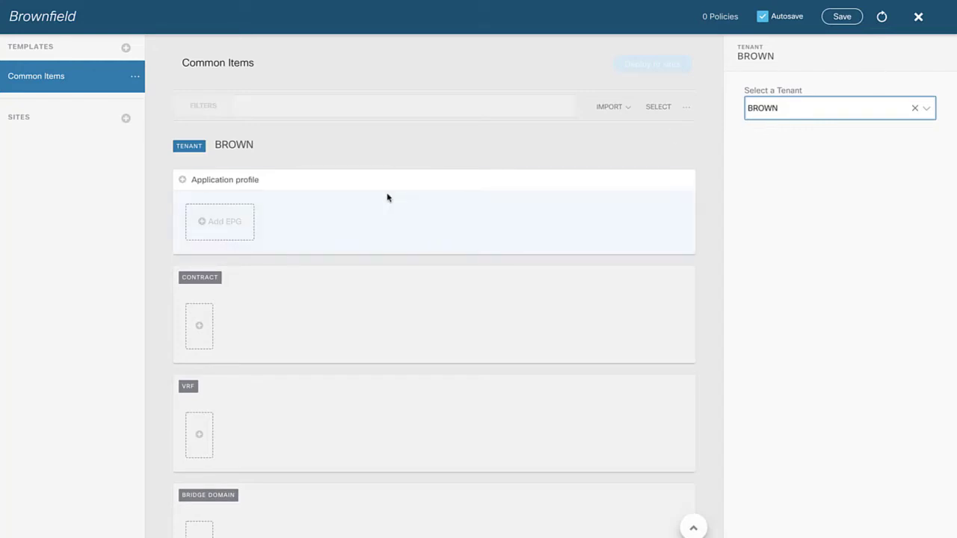
pyautogui.scroll(-5, 387, 198)
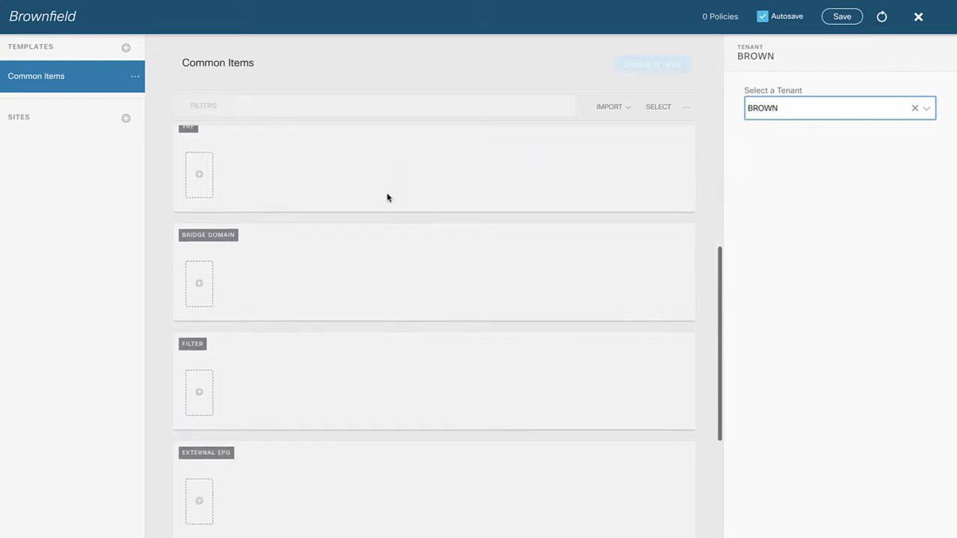
pyautogui.scroll(5, 387, 197)
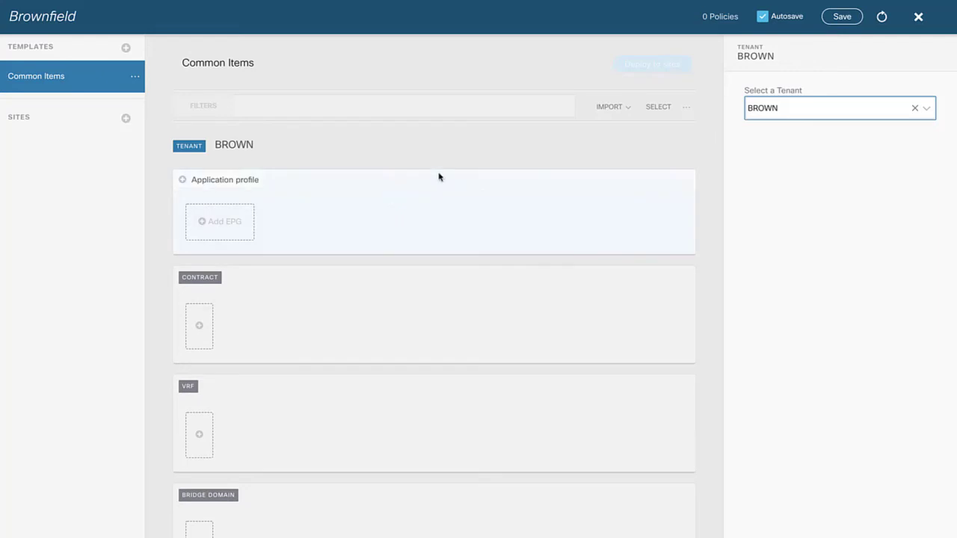
# - Start an import from the AMS site into the Common Items template and examine the importable items of each policy type
pyautogui.click(610, 108)
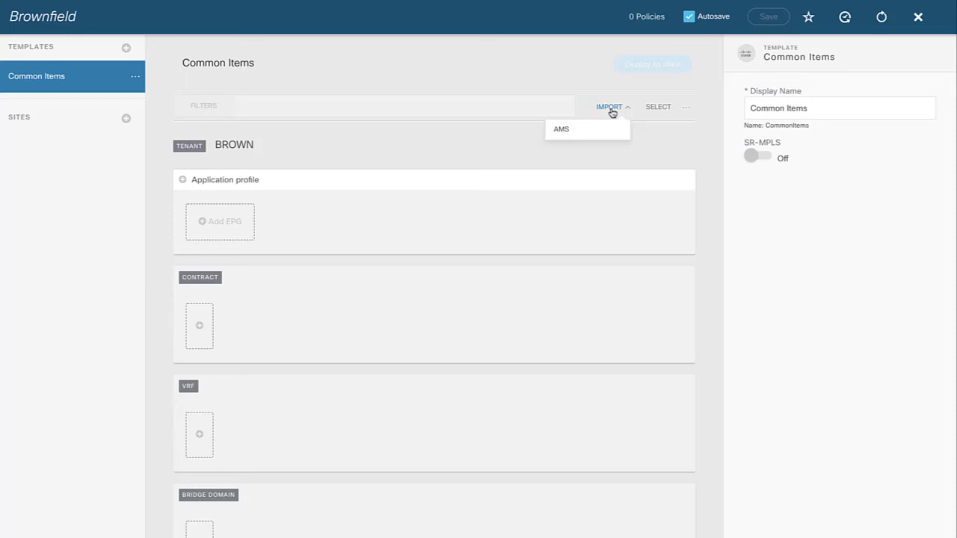
pyautogui.click(562, 129)
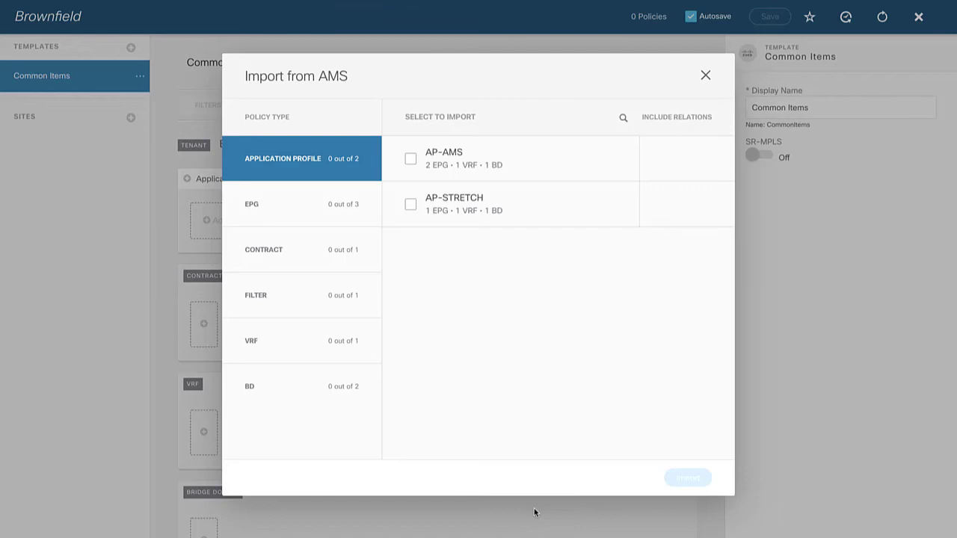
pyautogui.click(304, 209)
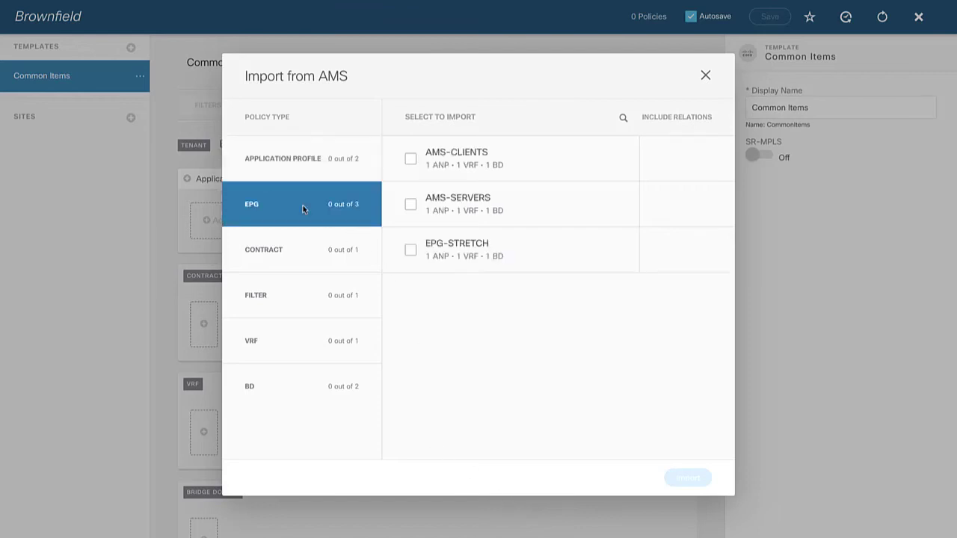
pyautogui.click(299, 253)
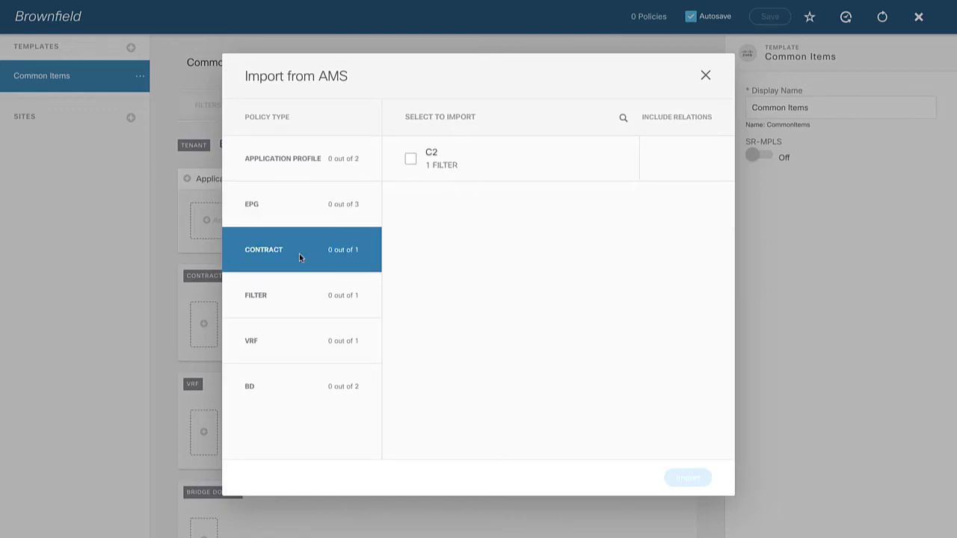
pyautogui.click(293, 298)
pyautogui.click(292, 340)
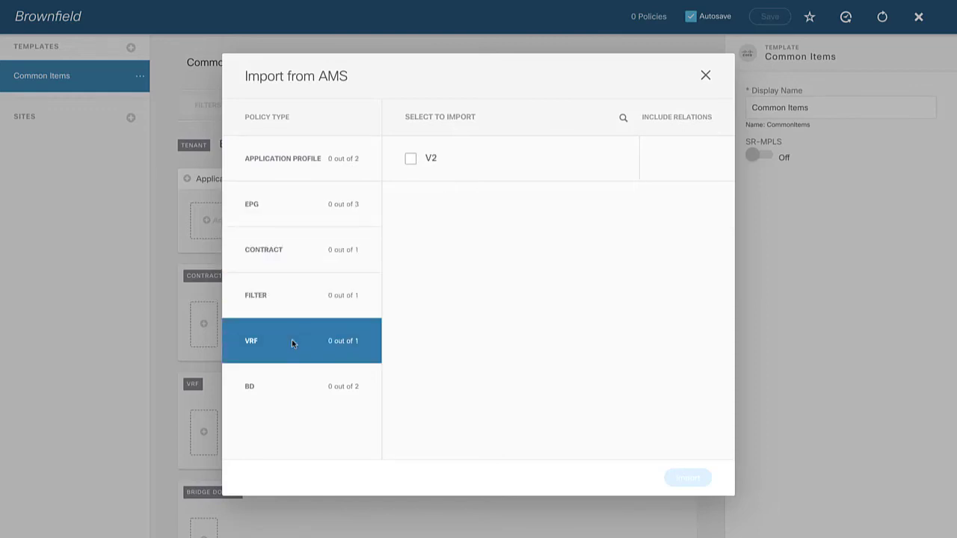
pyautogui.click(289, 388)
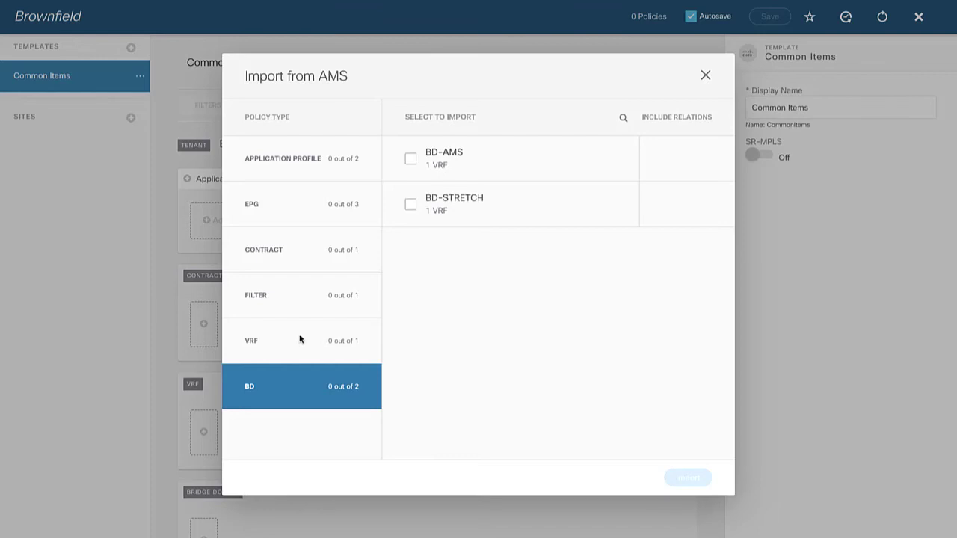
# - Import contract C2 with its related filter and VRF V2 from AMS into the Common Items template
pyautogui.click(308, 255)
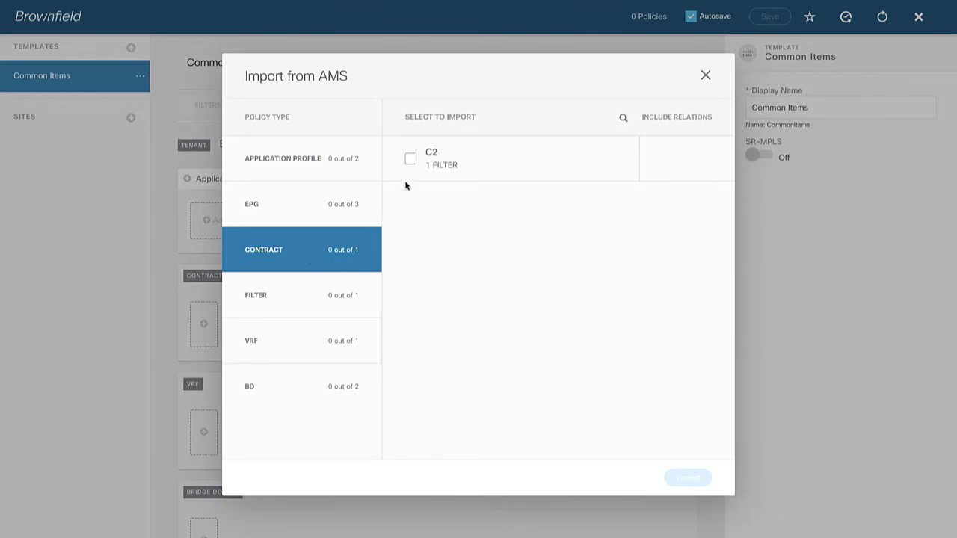
pyautogui.click(410, 159)
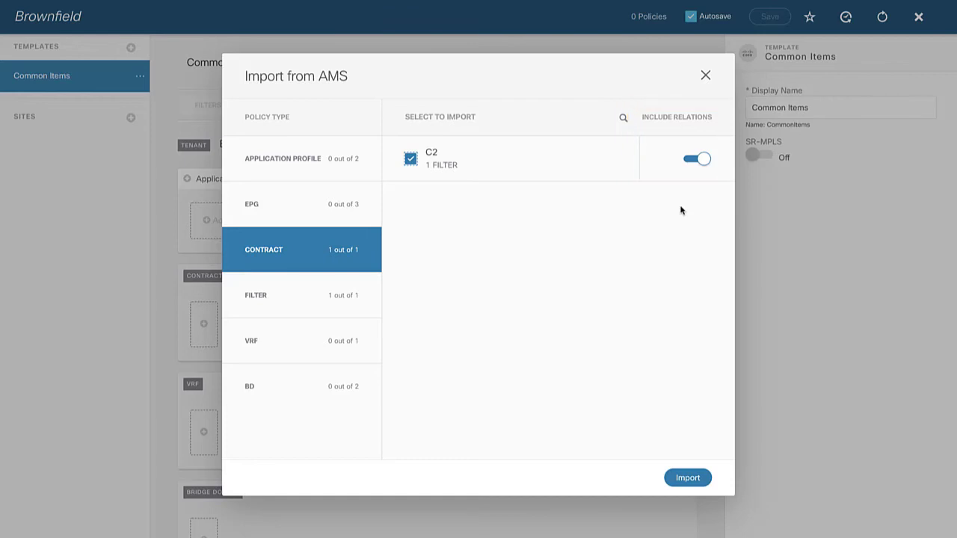
pyautogui.moveTo(440, 164)
pyautogui.click(312, 296)
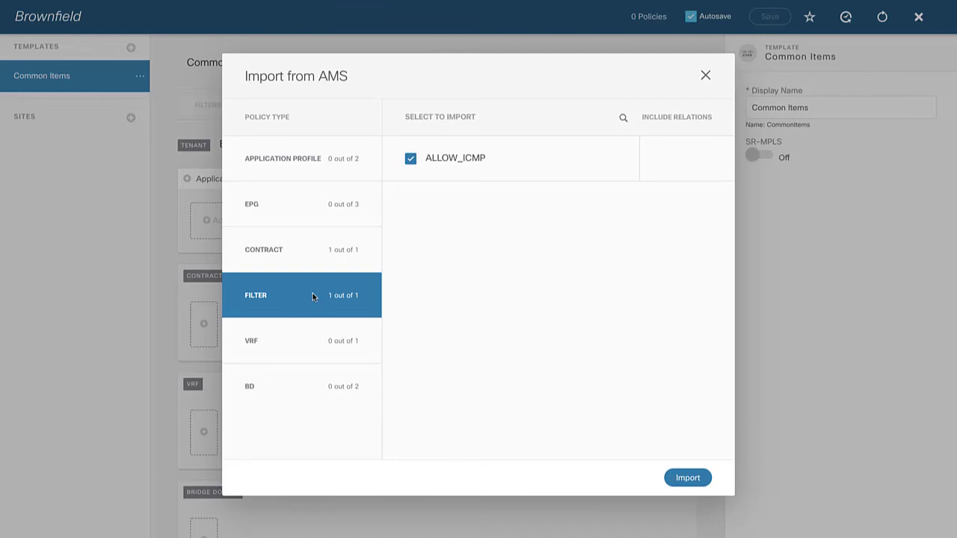
pyautogui.click(295, 349)
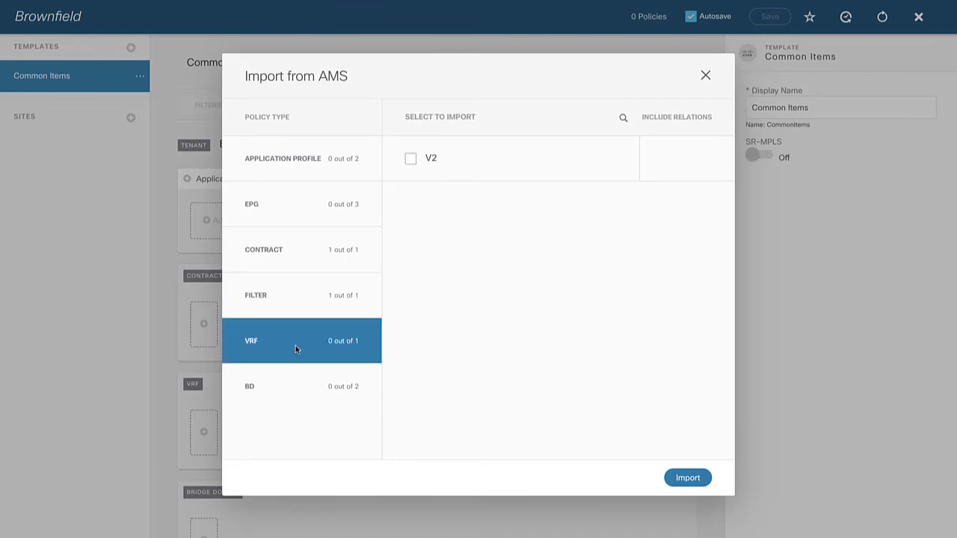
pyautogui.click(411, 158)
pyautogui.click(692, 482)
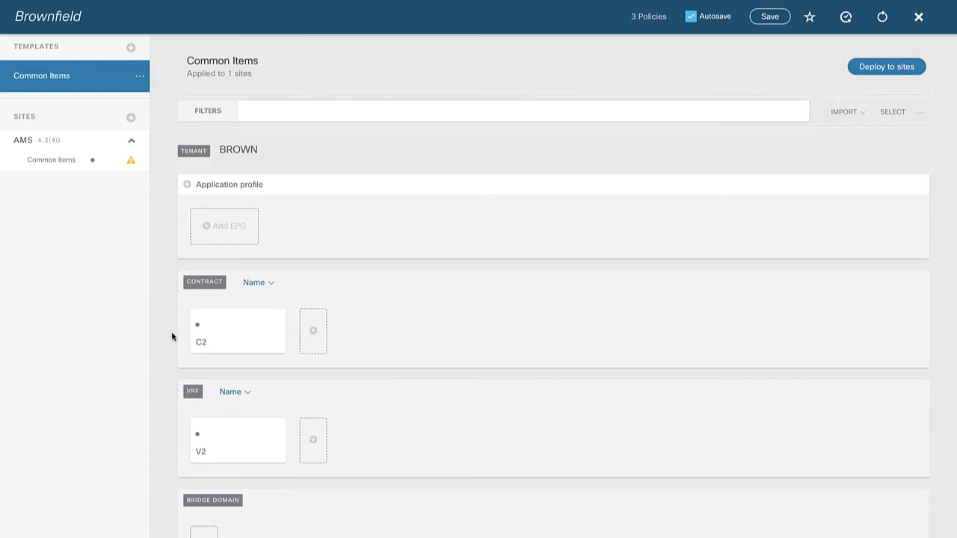
# - Add a second template to the Brownfield schema and name it AMS
pyautogui.click(130, 47)
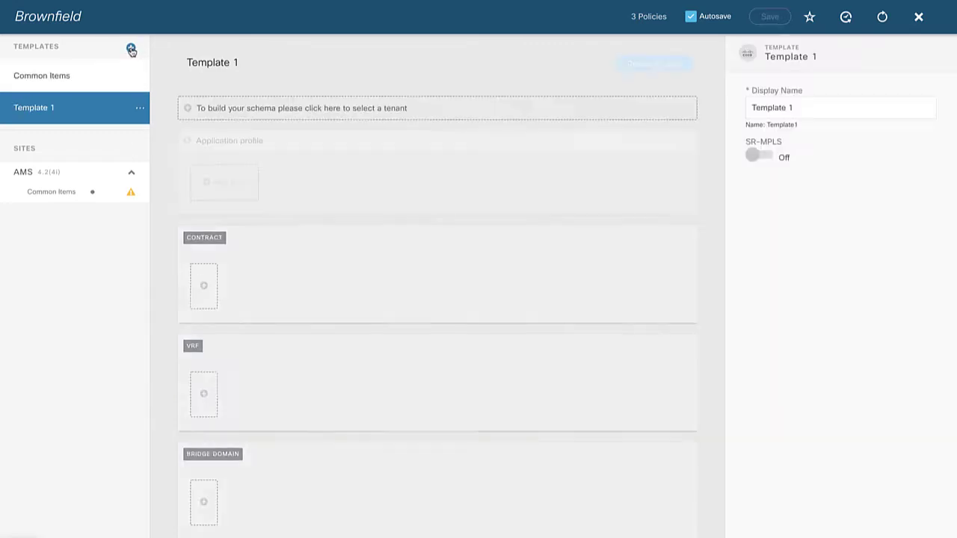
pyautogui.click(126, 109)
pyautogui.hotkey('ctrl', 'a')
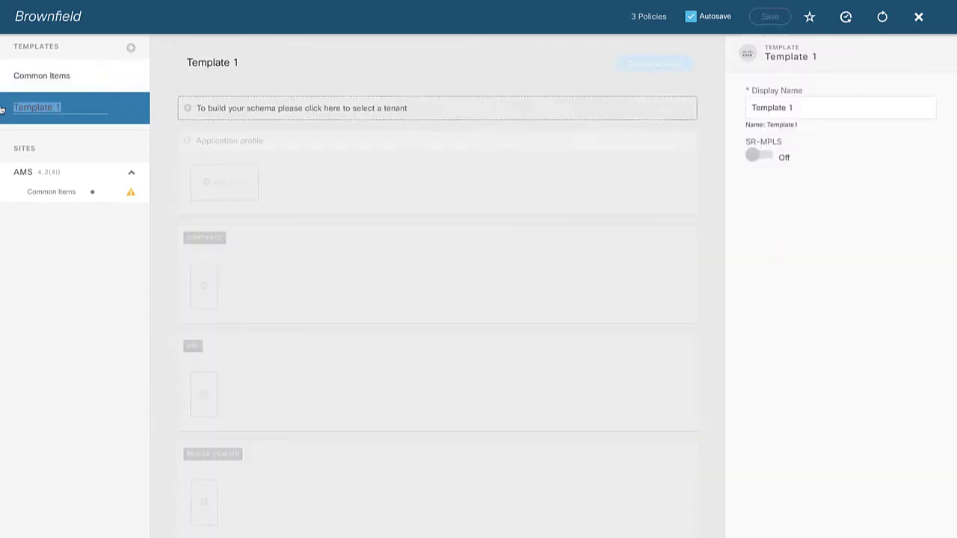
pyautogui.write('AMSDC')
pyautogui.press('Return')
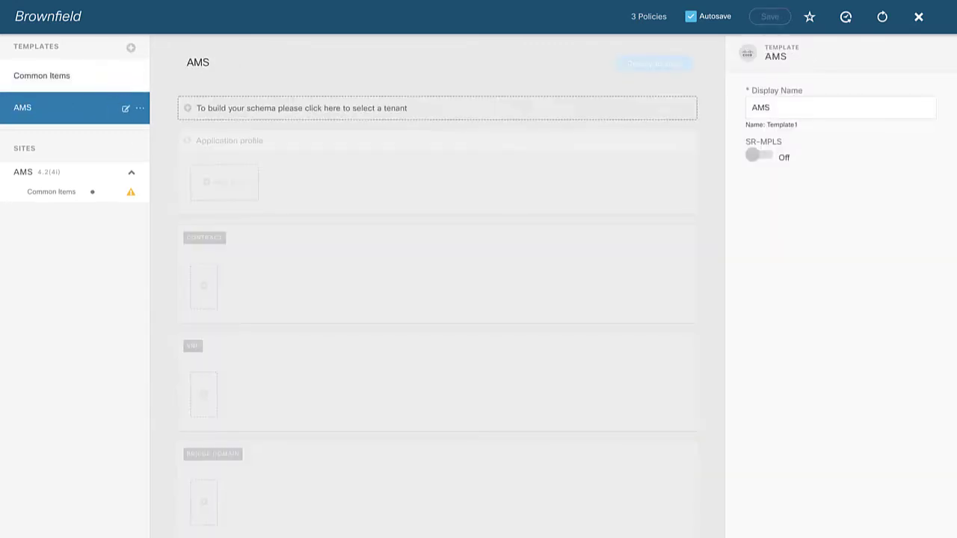
# - Assign the BROWN tenant to the AMS template
pyautogui.click(500, 118)
pyautogui.click(783, 103)
pyautogui.click(777, 123)
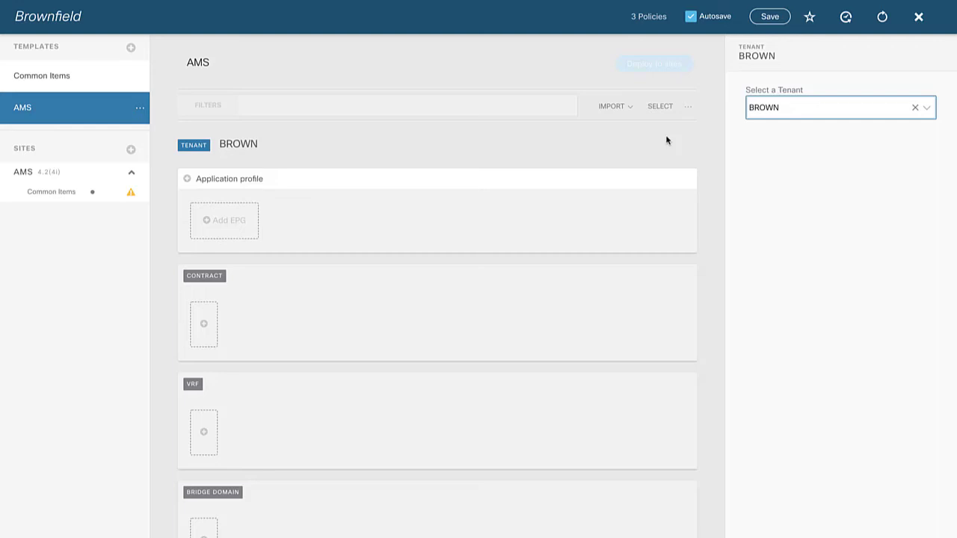
# - Start an import from the AMS site into the AMS template and select application profiles AP-AMS and AP-STRETCH with their relations
pyautogui.click(612, 109)
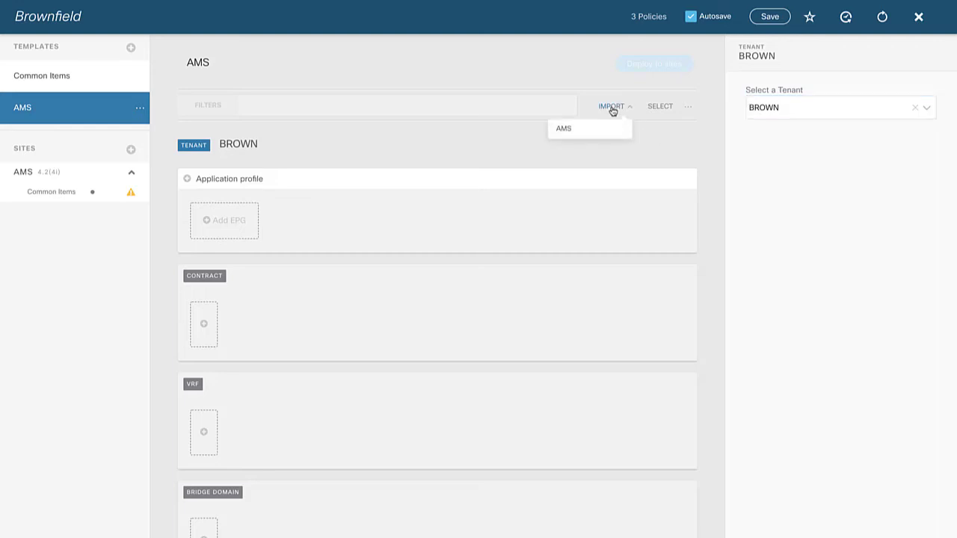
pyautogui.click(583, 131)
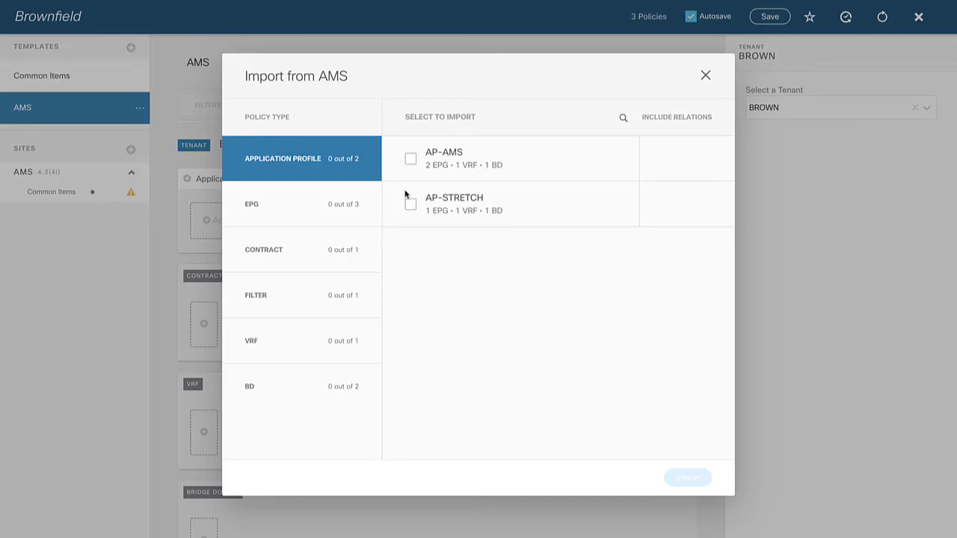
pyautogui.click(411, 160)
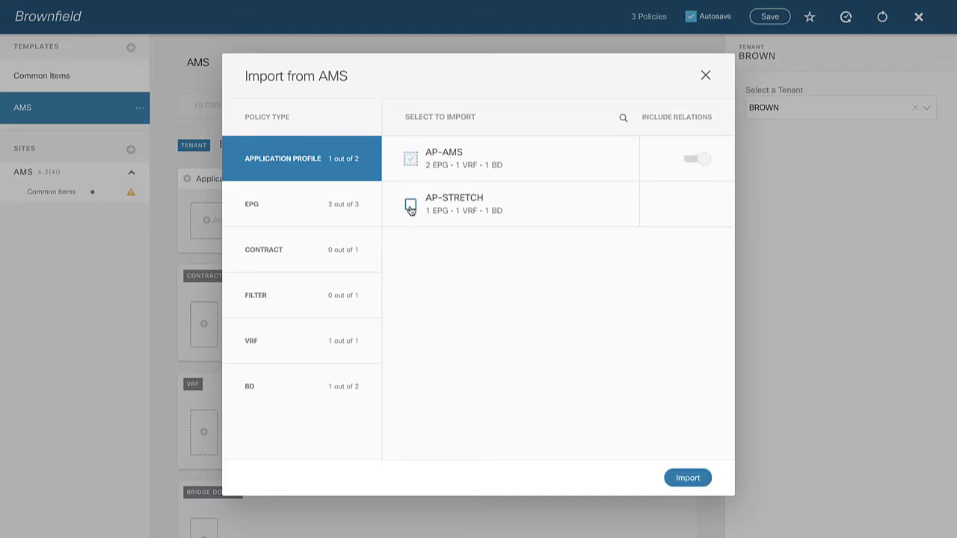
pyautogui.click(409, 207)
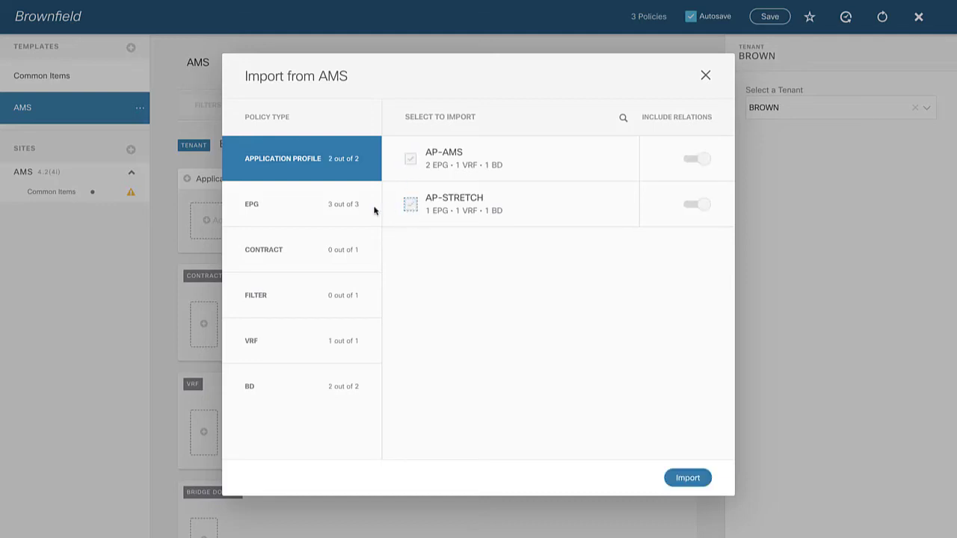
# - Review the selected policies by type, exclude VRF V2, and import the rest into the AMS template
pyautogui.click(297, 212)
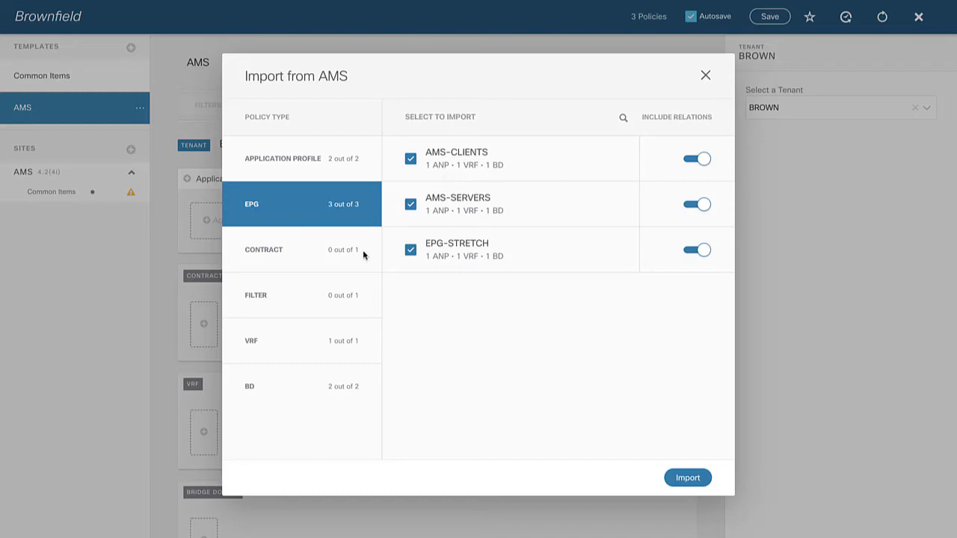
pyautogui.click(305, 265)
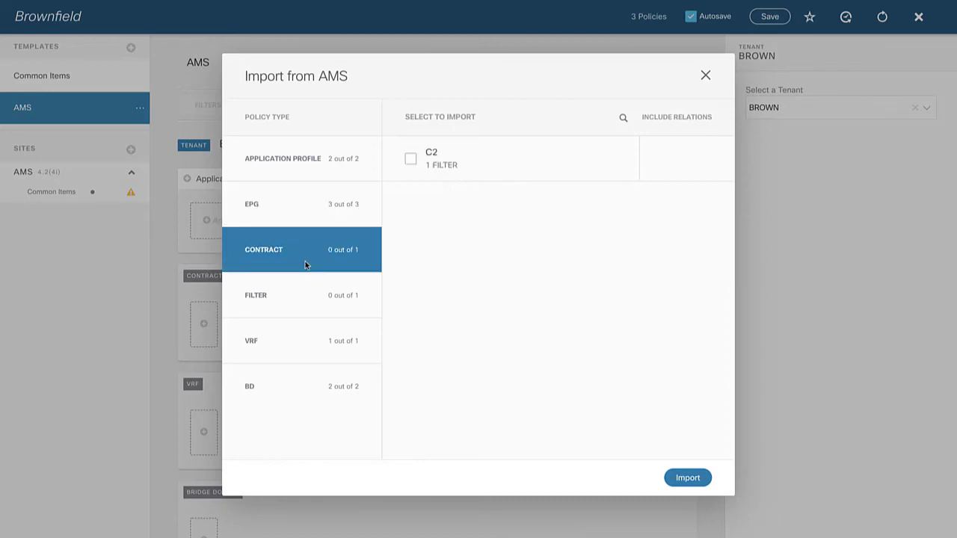
pyautogui.click(291, 299)
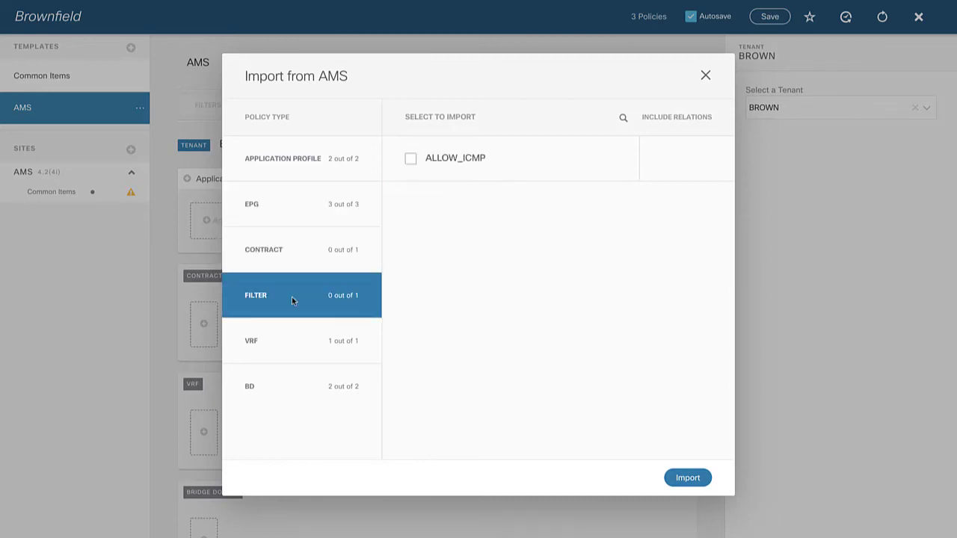
pyautogui.click(292, 331)
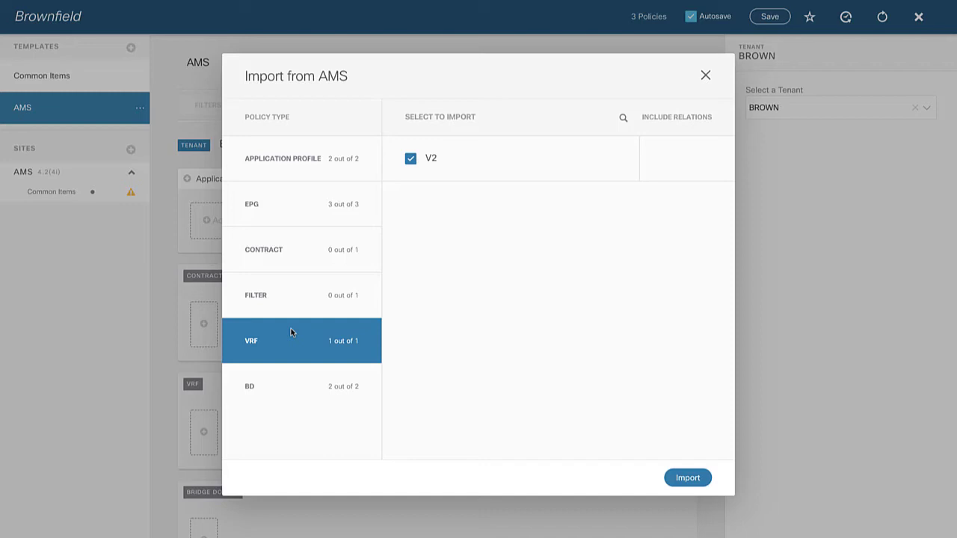
pyautogui.click(410, 160)
pyautogui.click(299, 394)
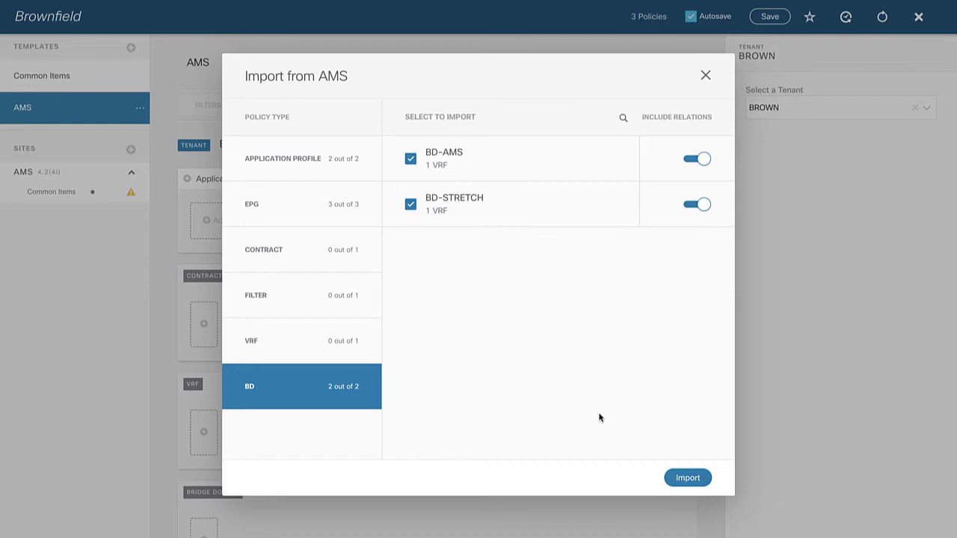
pyautogui.click(686, 478)
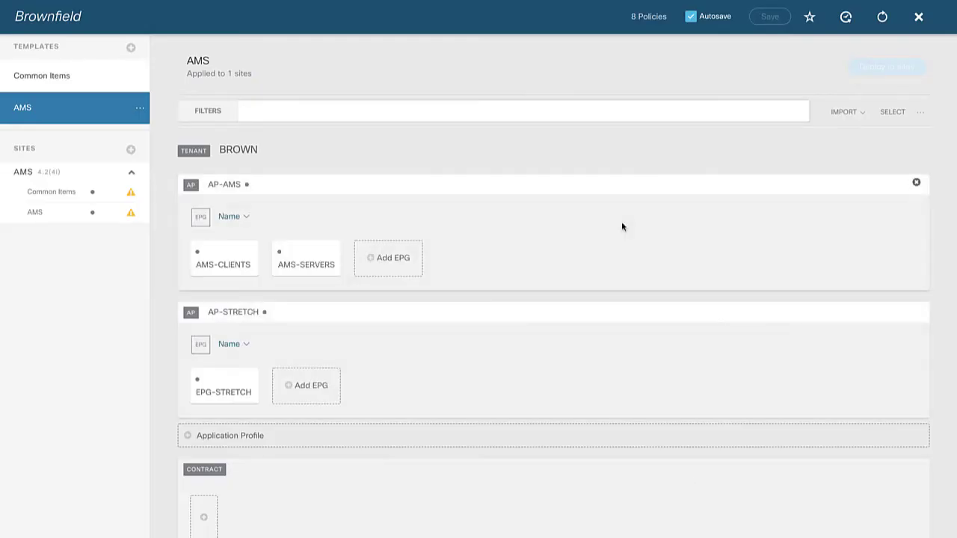
# - Set the VRF of bridge domain BD-AMS in the AMS template to V2 from Common Items
pyautogui.scroll(-5, 596, 212)
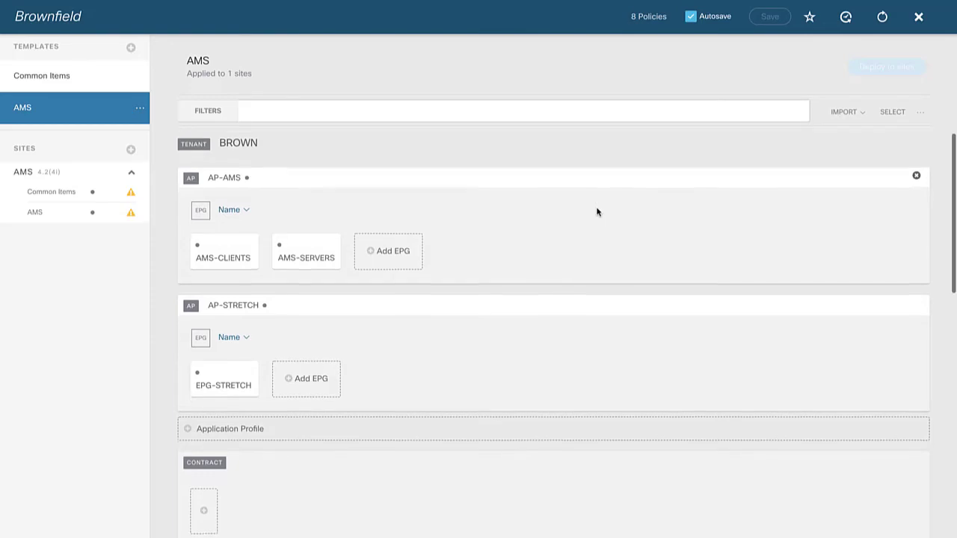
pyautogui.scroll(-3, 596, 212)
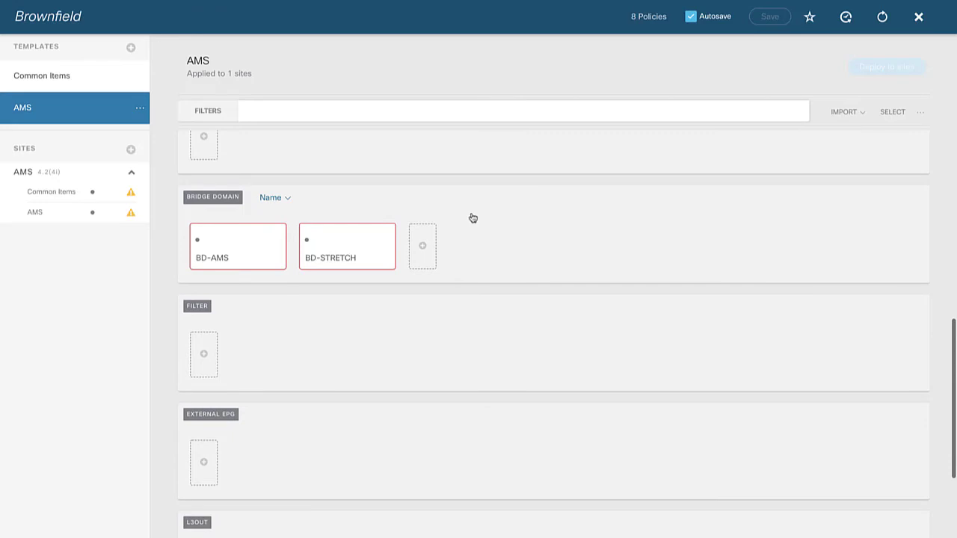
pyautogui.click(255, 246)
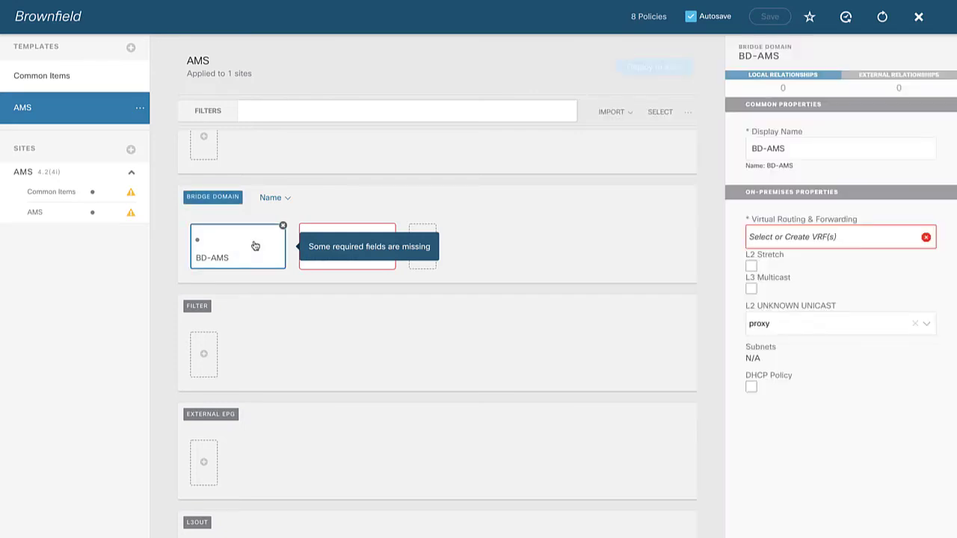
pyautogui.click(818, 246)
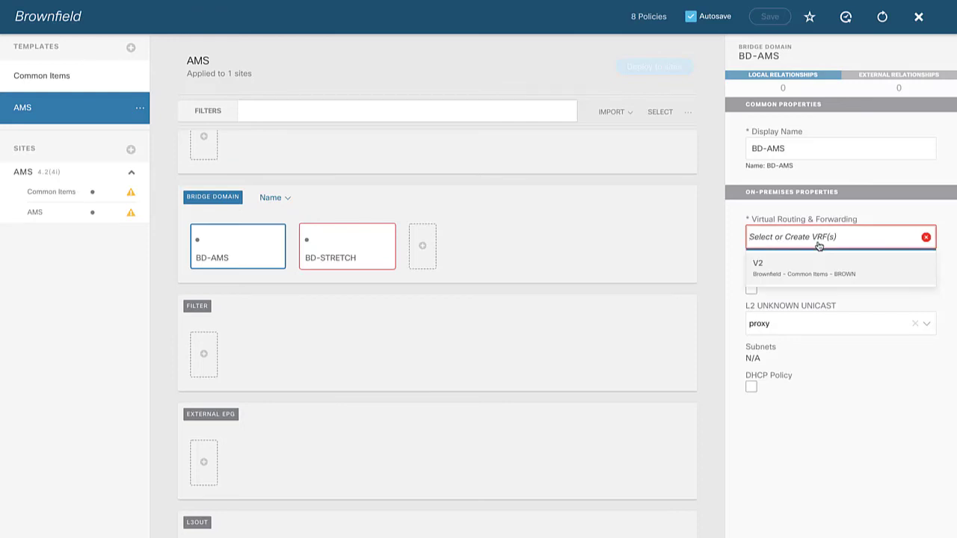
pyautogui.click(762, 270)
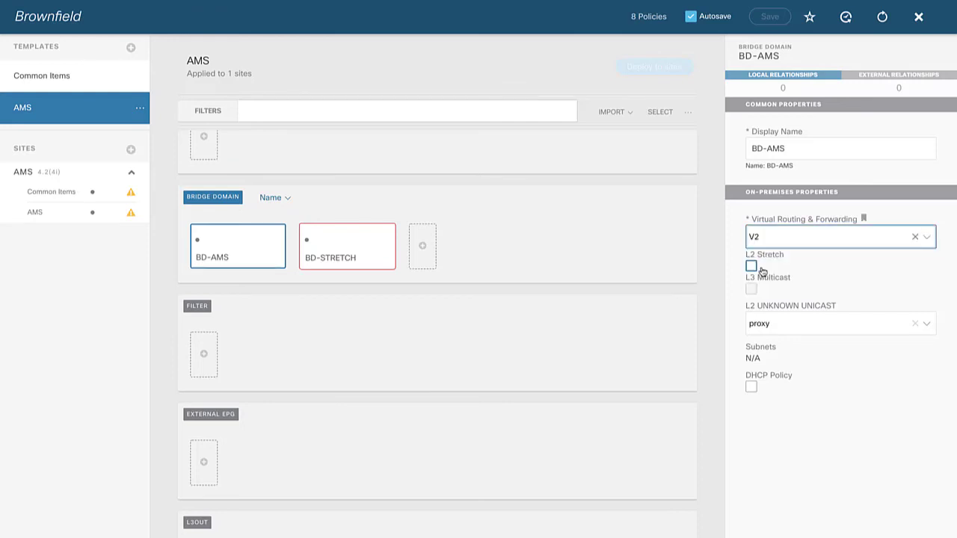
# - Set the VRF of bridge domain BD-STRETCH to V2 from Common Items and return to the AMS template's overview
pyautogui.click(353, 247)
pyautogui.click(814, 244)
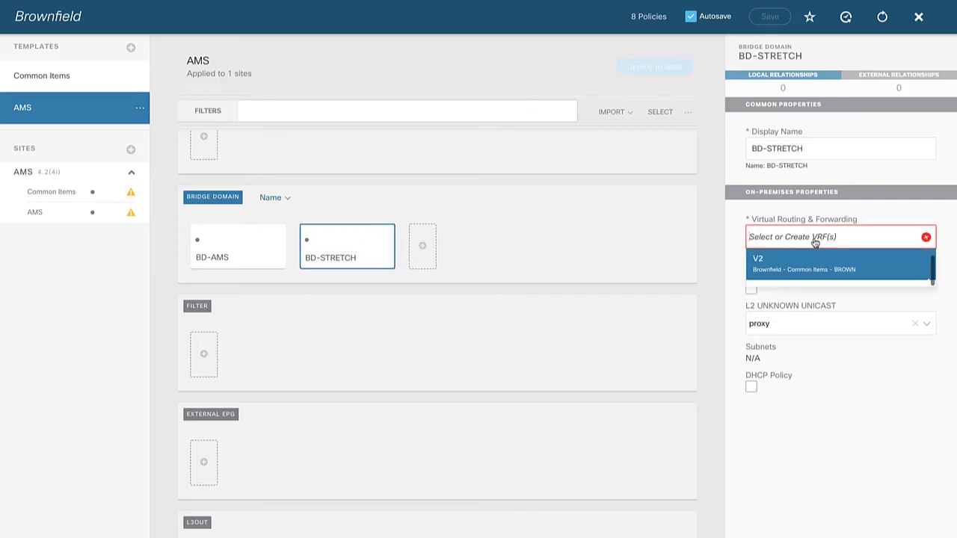
pyautogui.click(786, 269)
pyautogui.click(656, 90)
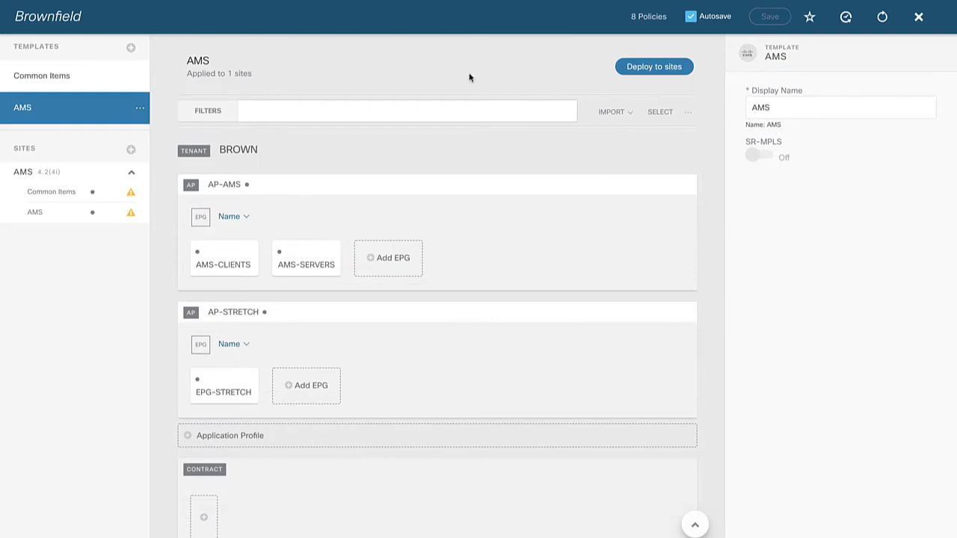
# - Open the site assignment for the Common Items template
pyautogui.click(94, 89)
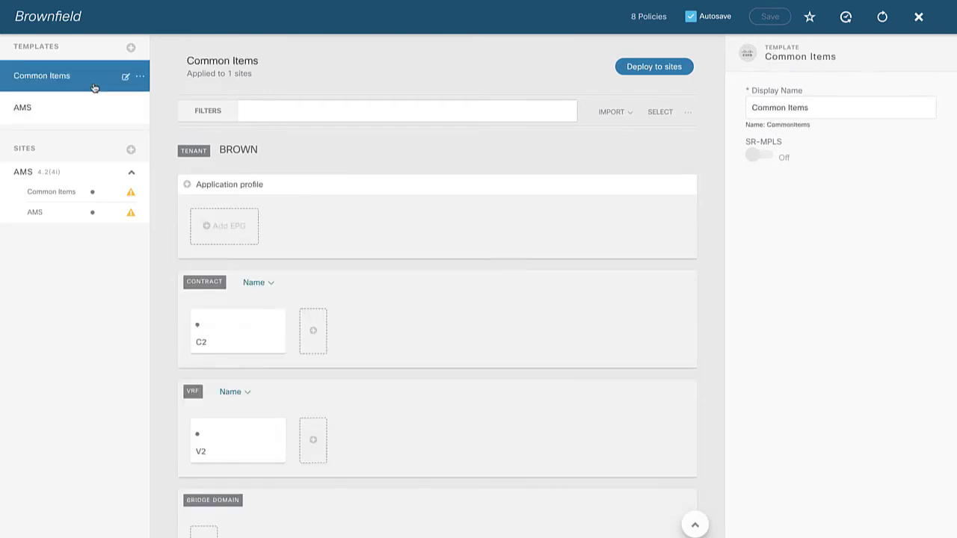
pyautogui.click(137, 80)
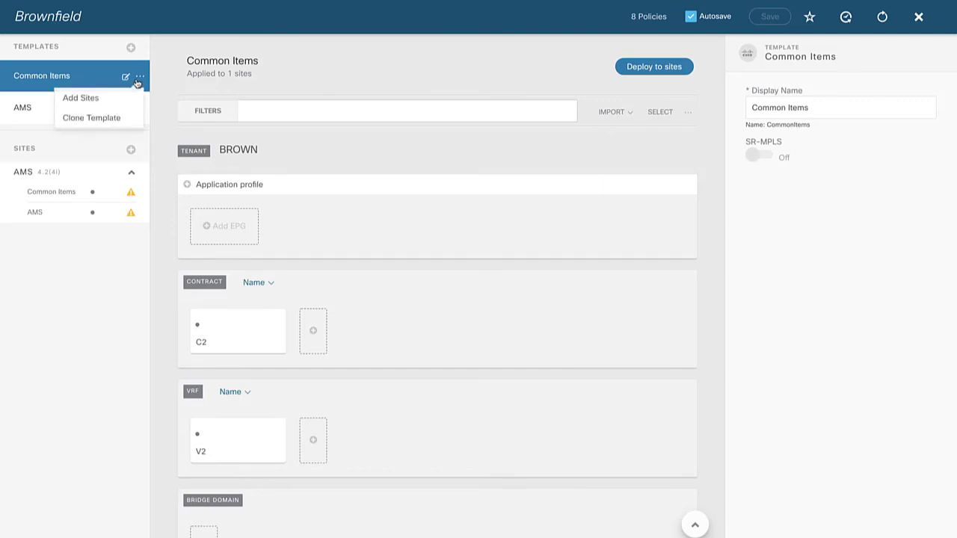
pyautogui.click(82, 98)
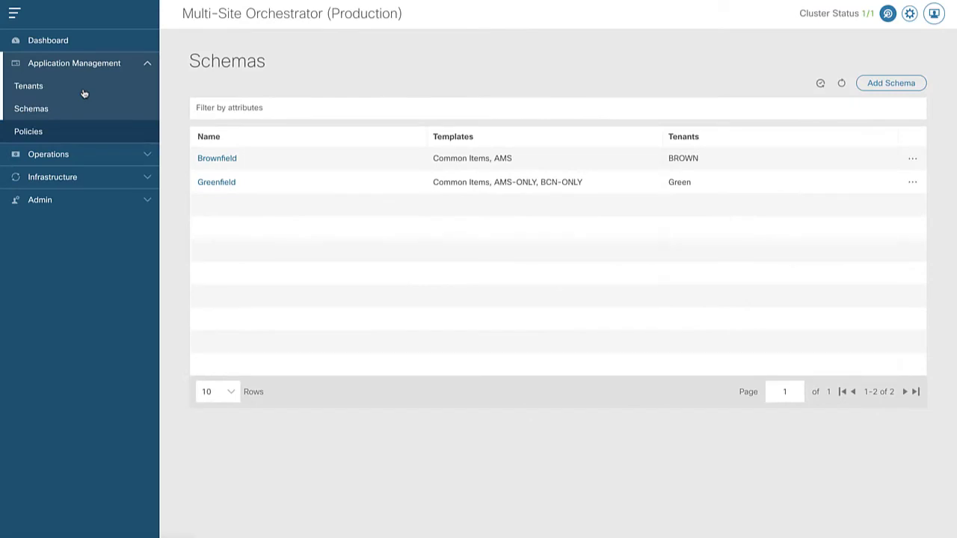
# - Associate tenant BROWN with the BCN site in addition to AMS and save the tenant
pyautogui.click(47, 90)
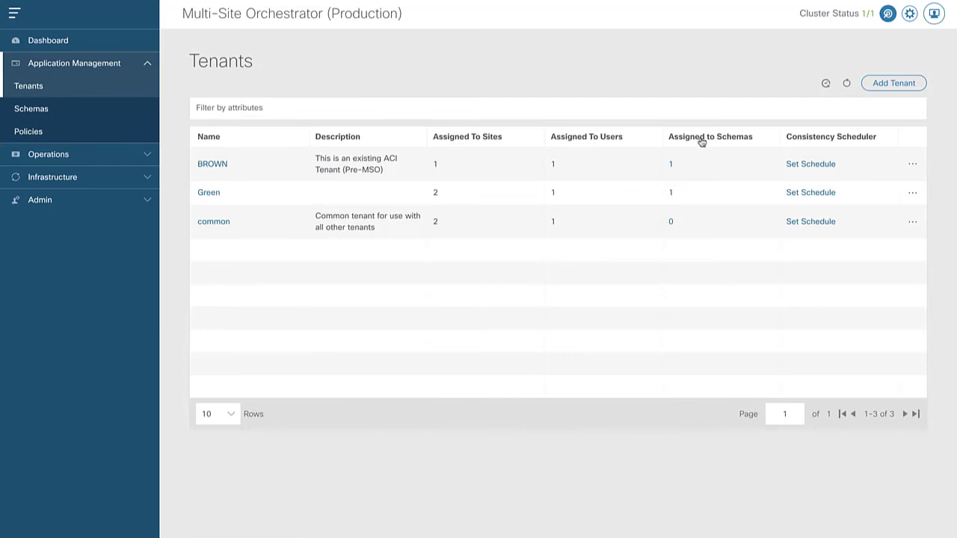
pyautogui.click(912, 165)
pyautogui.click(881, 188)
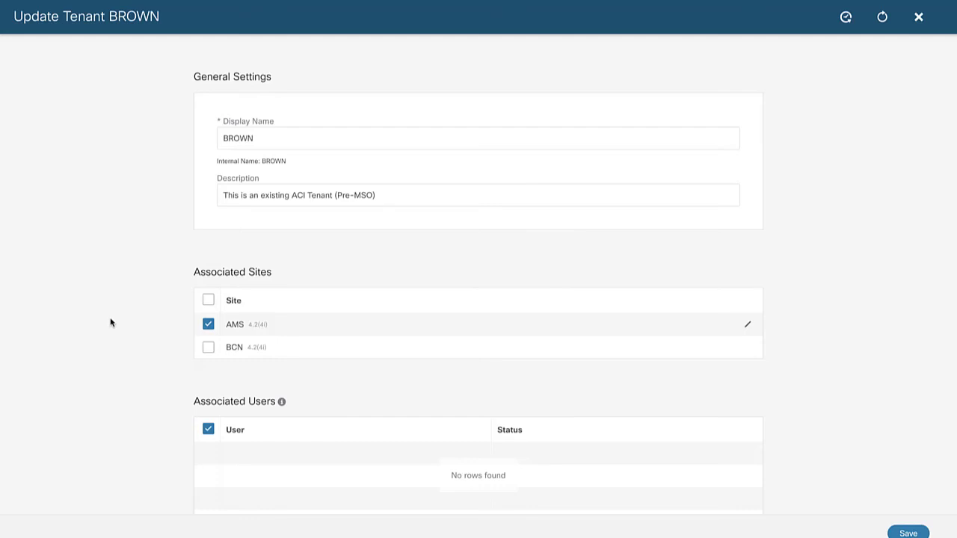
pyautogui.click(209, 348)
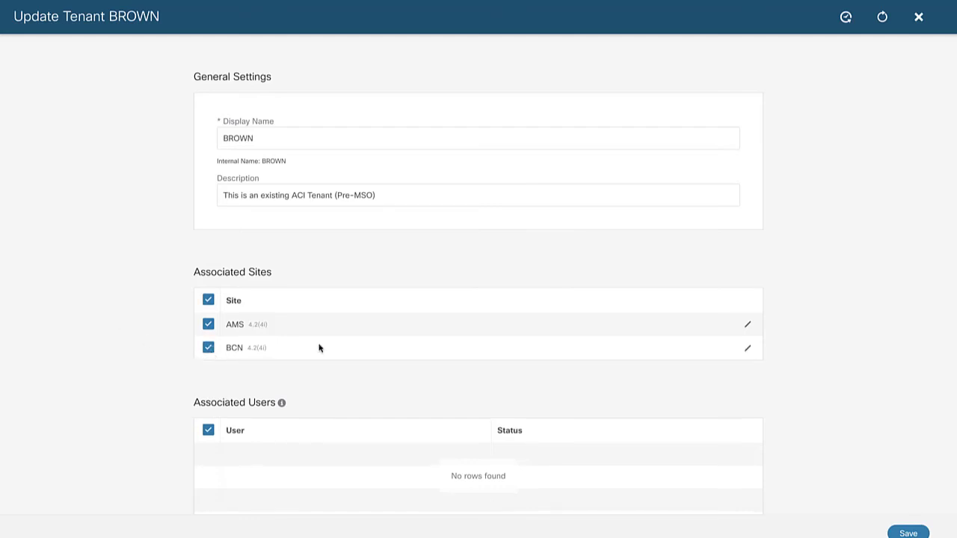
pyautogui.click(907, 533)
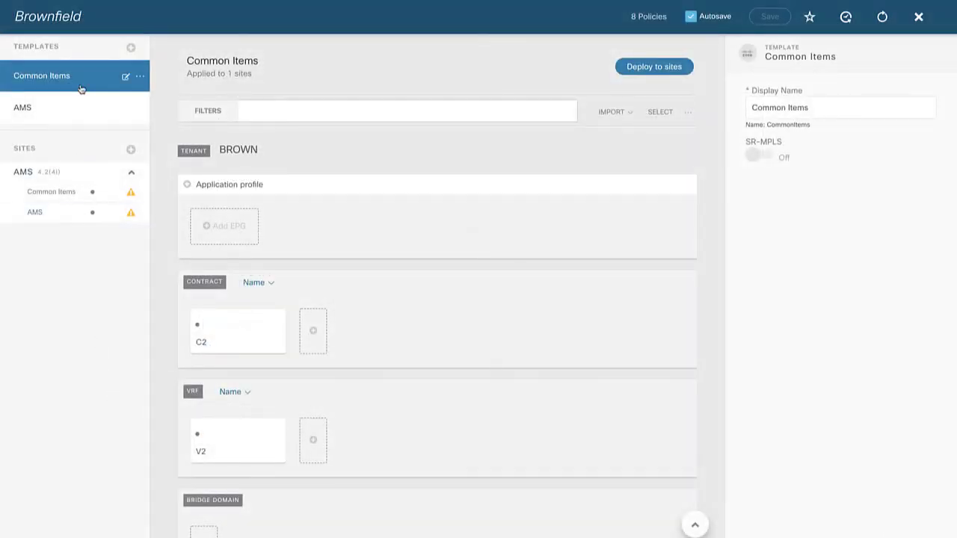
# - Add the BCN site to the Common Items template of the Brownfield schema
pyautogui.click(139, 80)
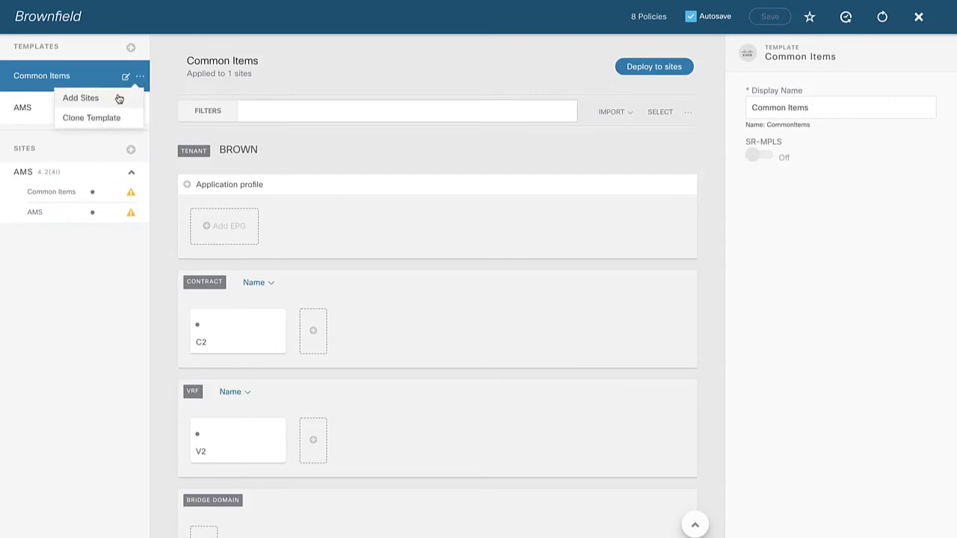
pyautogui.click(118, 93)
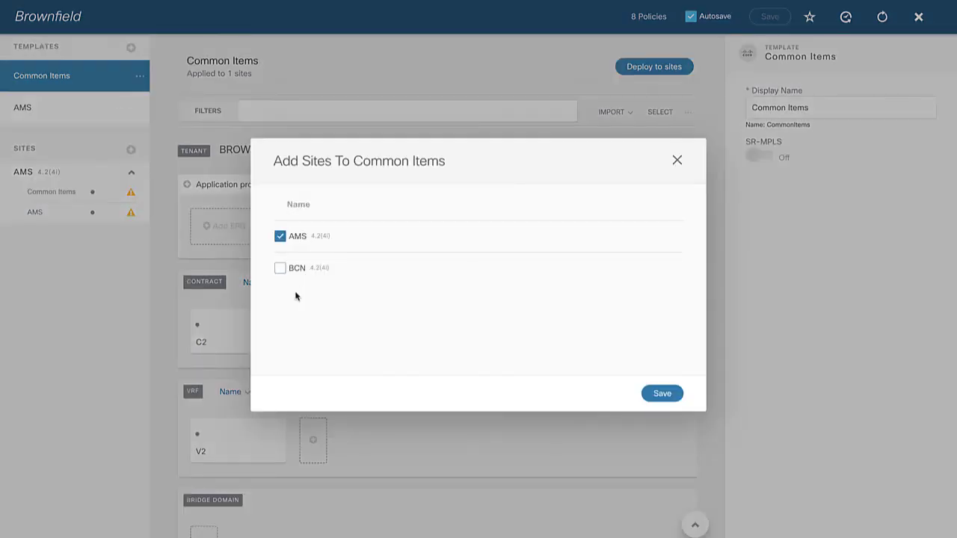
pyautogui.click(280, 270)
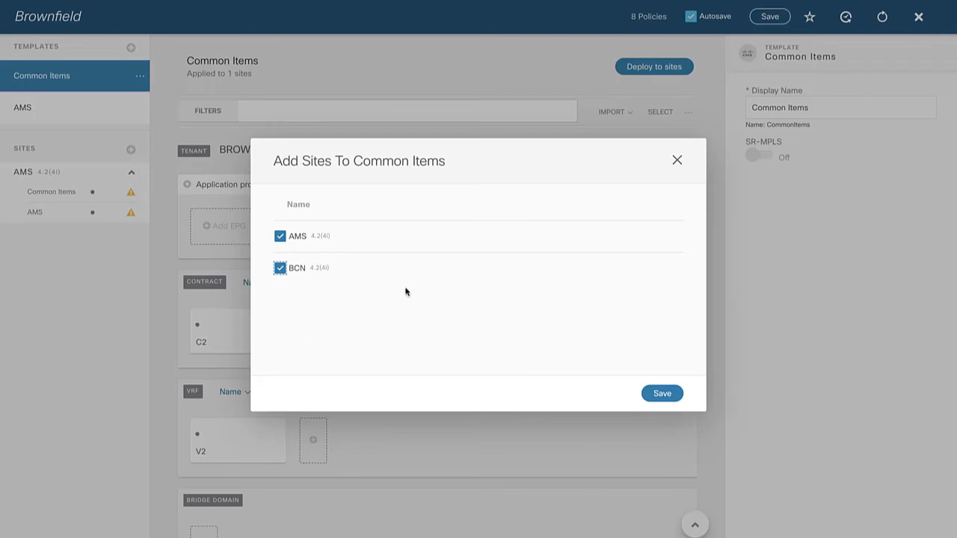
pyautogui.click(661, 394)
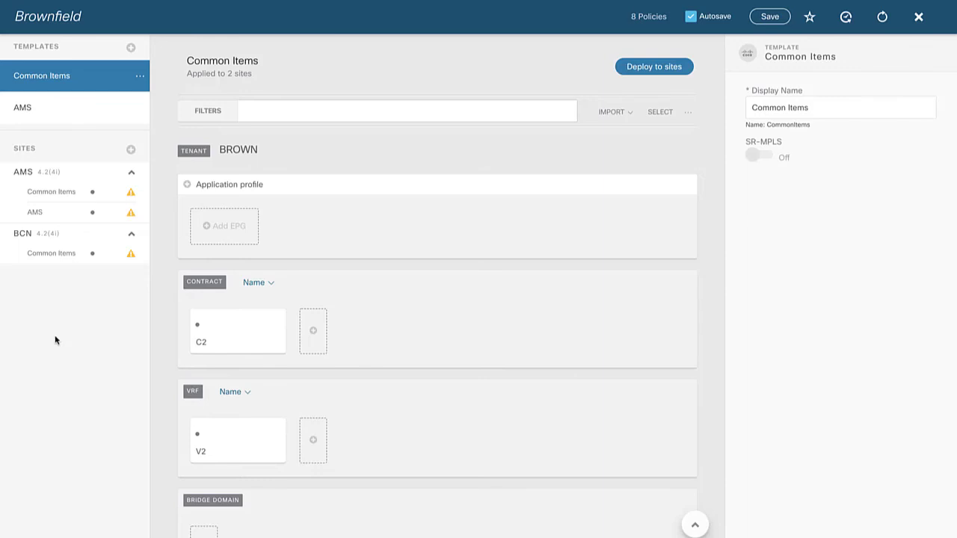
# - Create a new template in the Brownfield schema and name it BCN
pyautogui.click(130, 47)
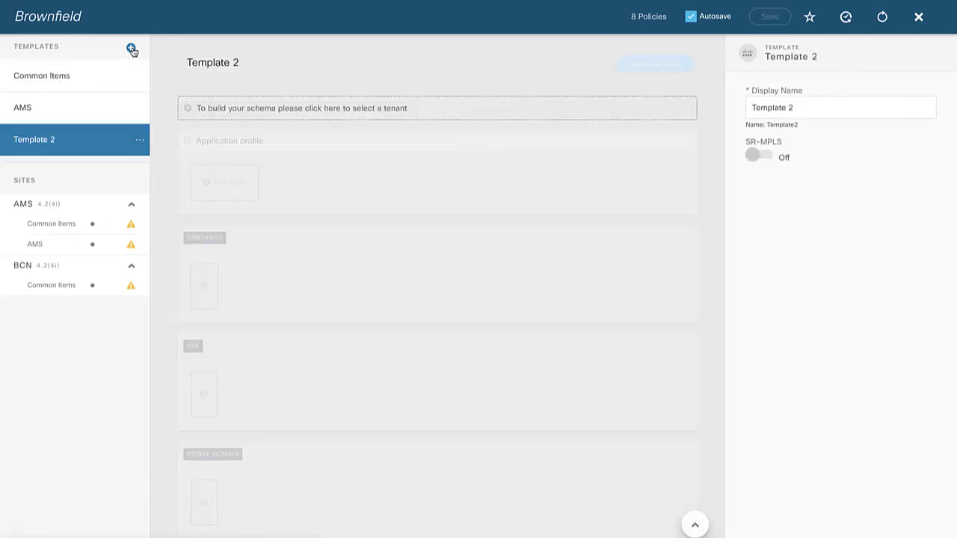
pyautogui.click(124, 140)
pyautogui.moveTo(78, 142); pyautogui.dragTo(4, 145)
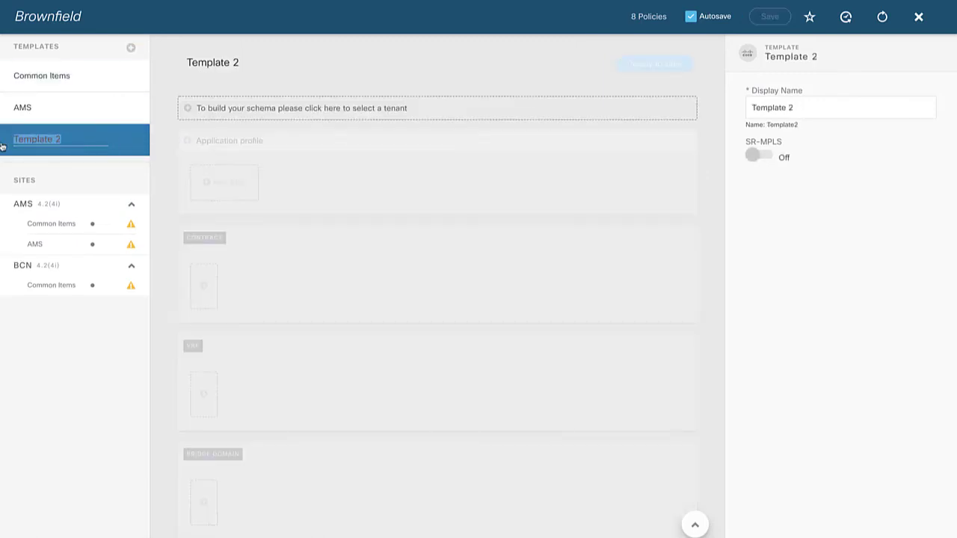
pyautogui.write('BCN')
pyautogui.press('Return')
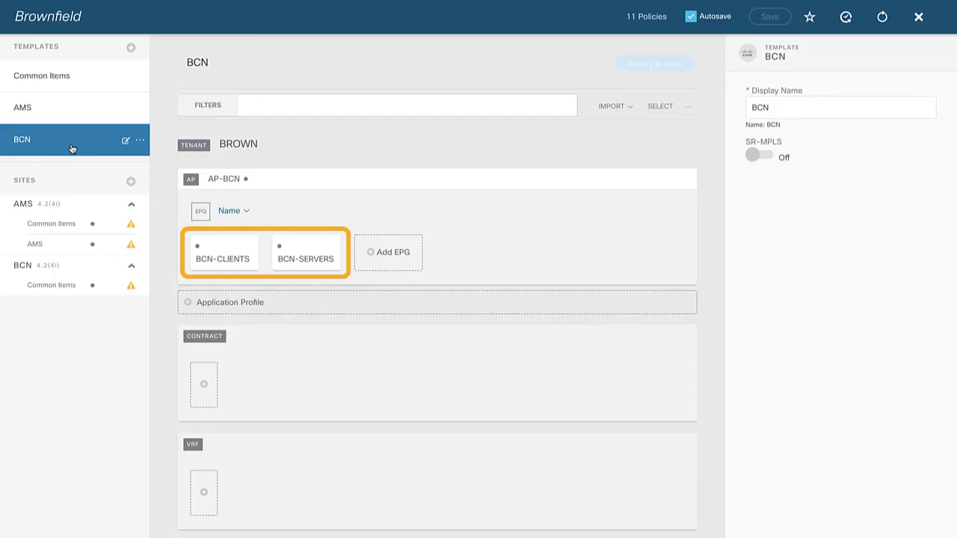
# - Examine the bridge domain of EPG BCN-CLIENTS and the properties of BD-BCN in the BCN template
pyautogui.click(223, 254)
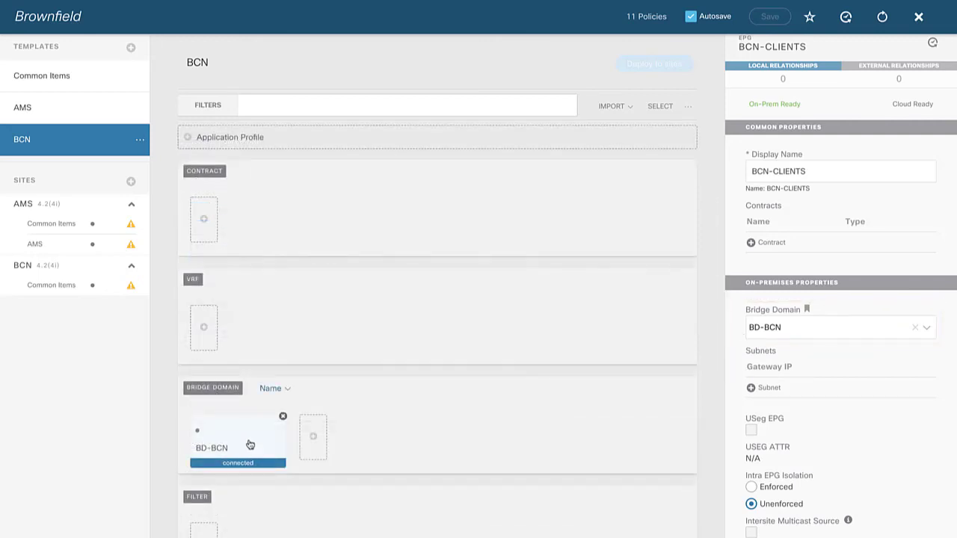
pyautogui.click(252, 437)
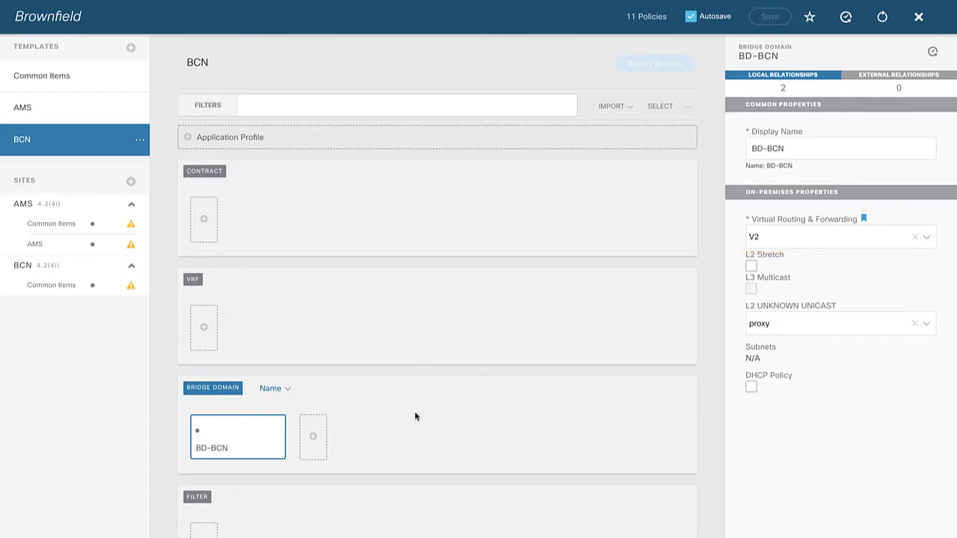
pyautogui.moveTo(241, 442)
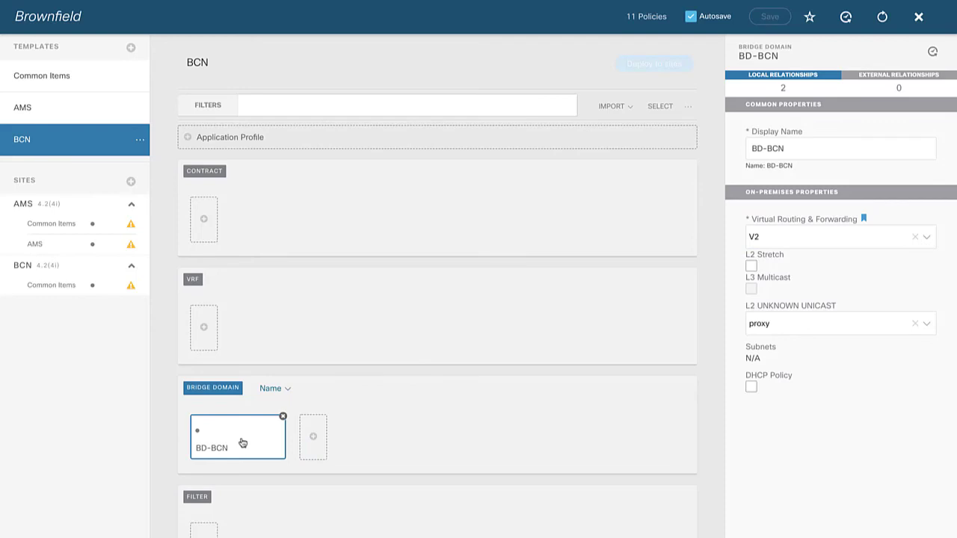
pyautogui.click(751, 266)
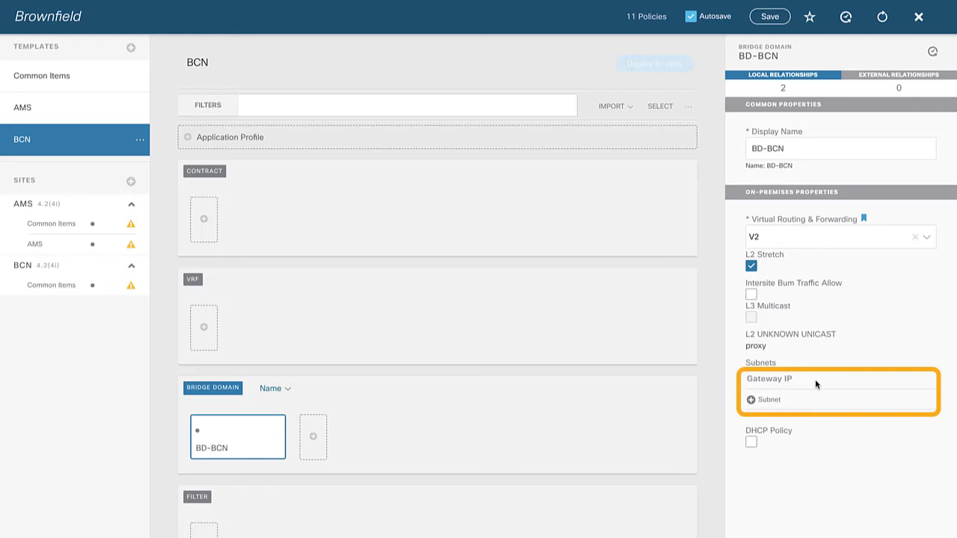
pyautogui.click(751, 266)
pyautogui.click(664, 358)
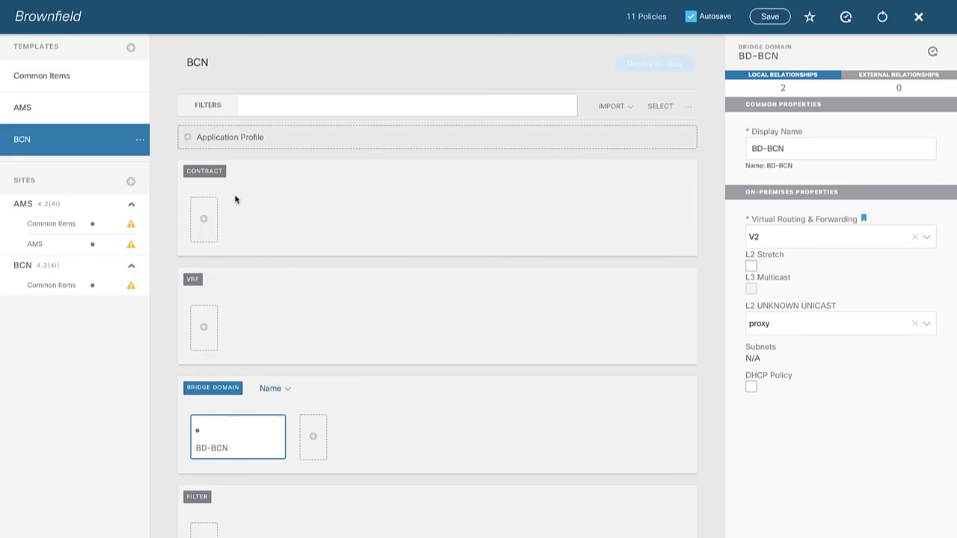
# - Assign the BCN template to the BCN site only
pyautogui.click(140, 142)
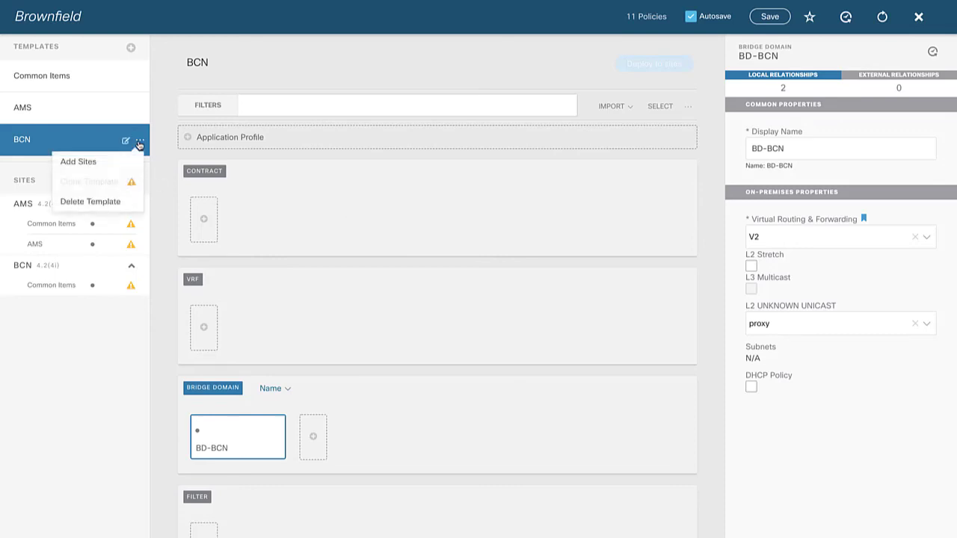
pyautogui.click(116, 162)
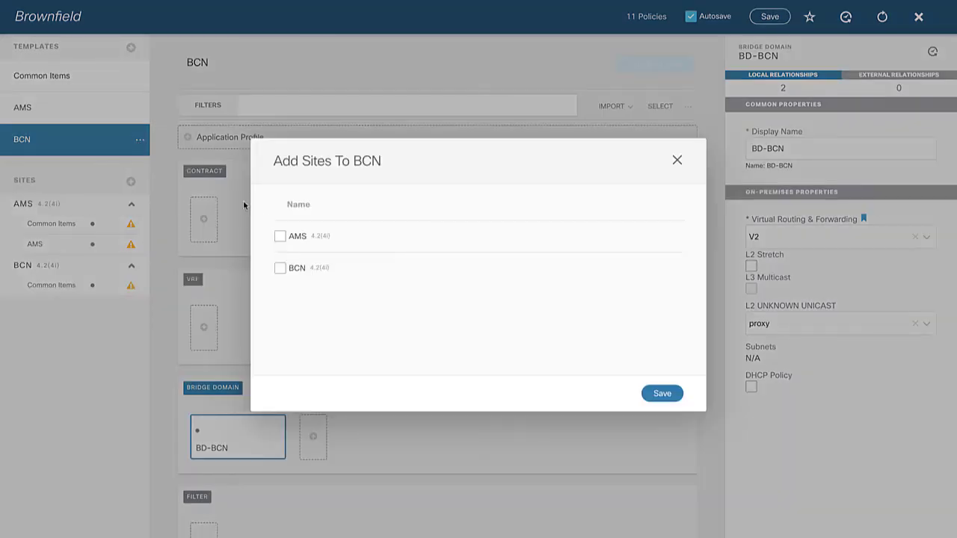
pyautogui.click(280, 269)
pyautogui.click(664, 395)
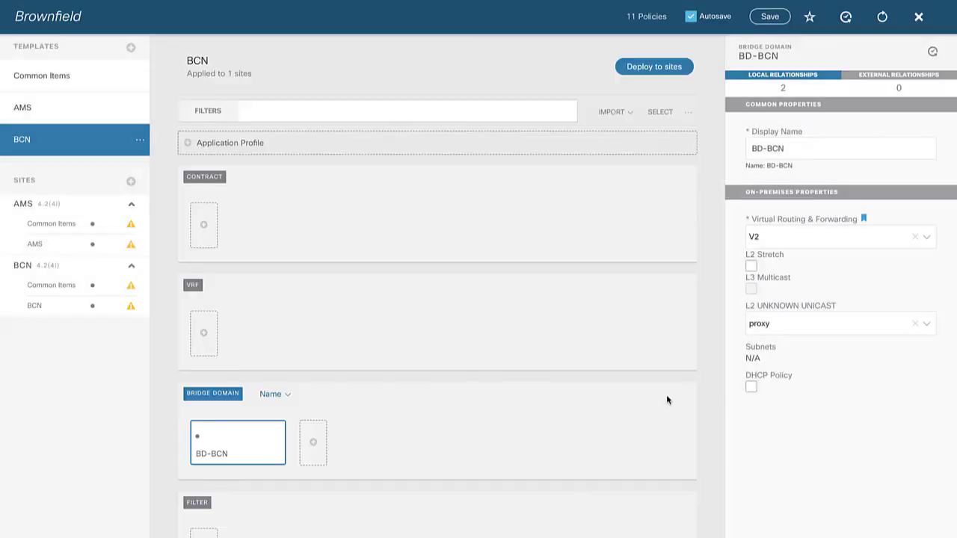
# - Add a site-local subnet with gateway 192.168.4.1/24, advertised externally, to BD-BCN in the BCN template under site BCN
pyautogui.click(55, 313)
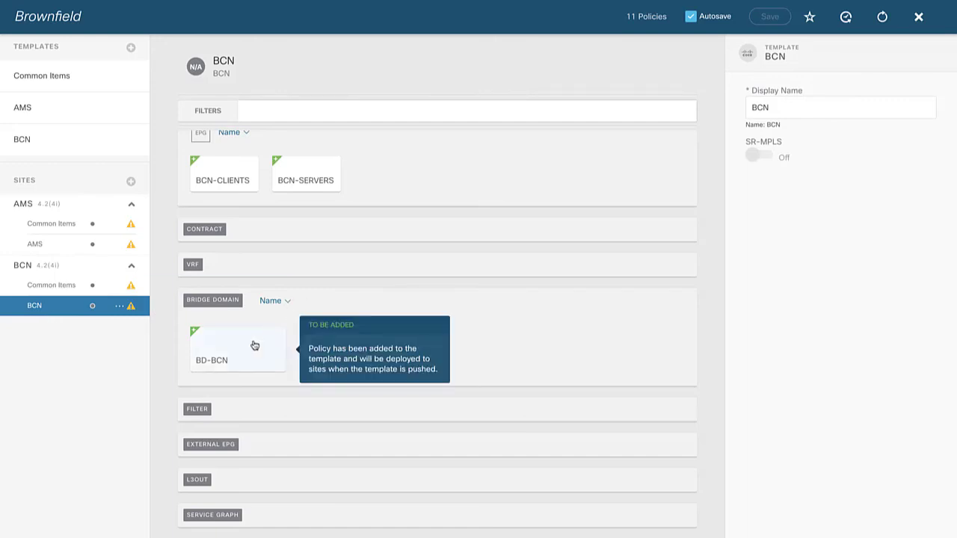
pyautogui.click(254, 346)
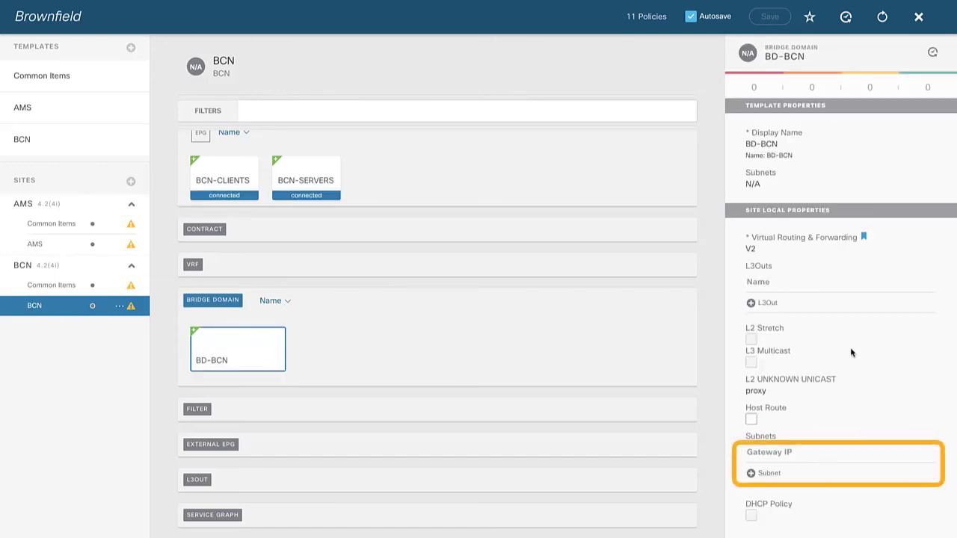
pyautogui.click(762, 473)
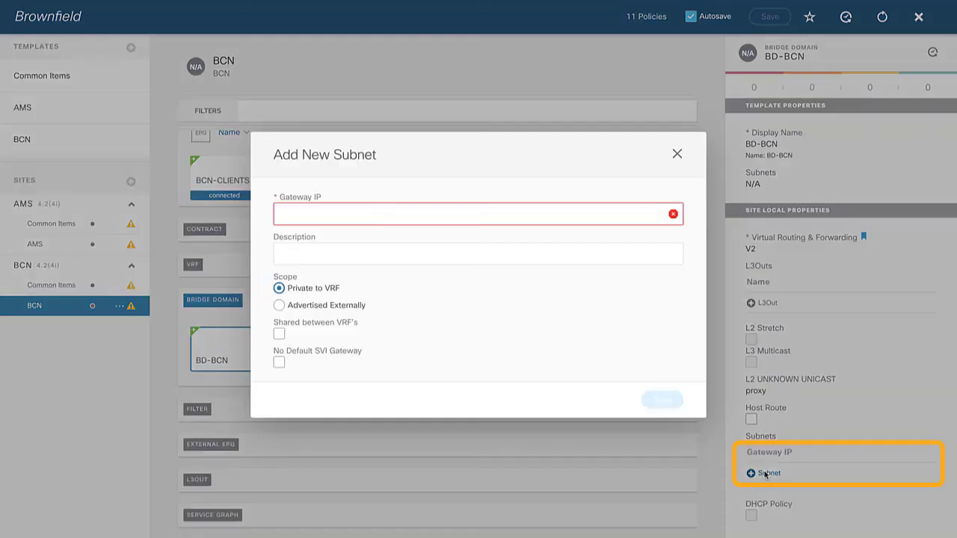
pyautogui.click(448, 214)
pyautogui.write('192.16')
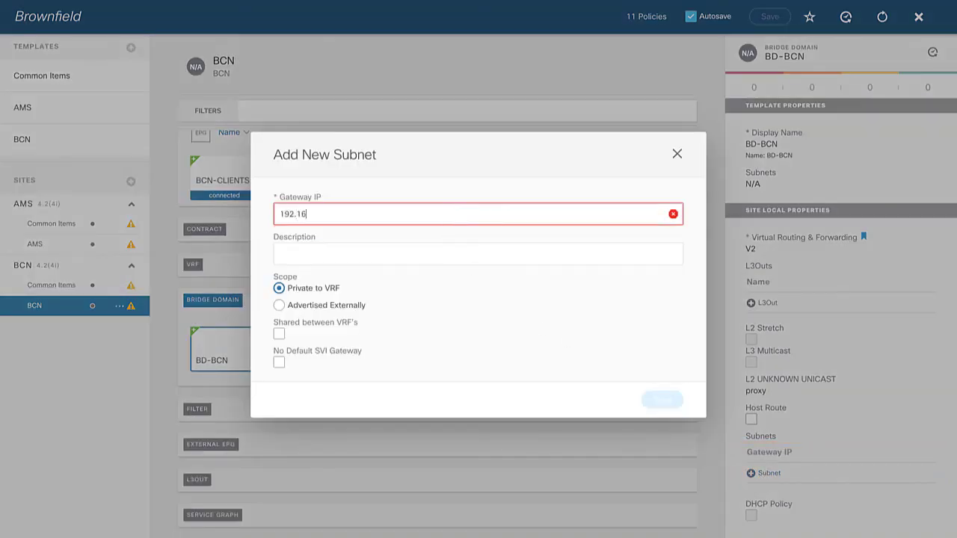
pyautogui.write('8.4.1/24')
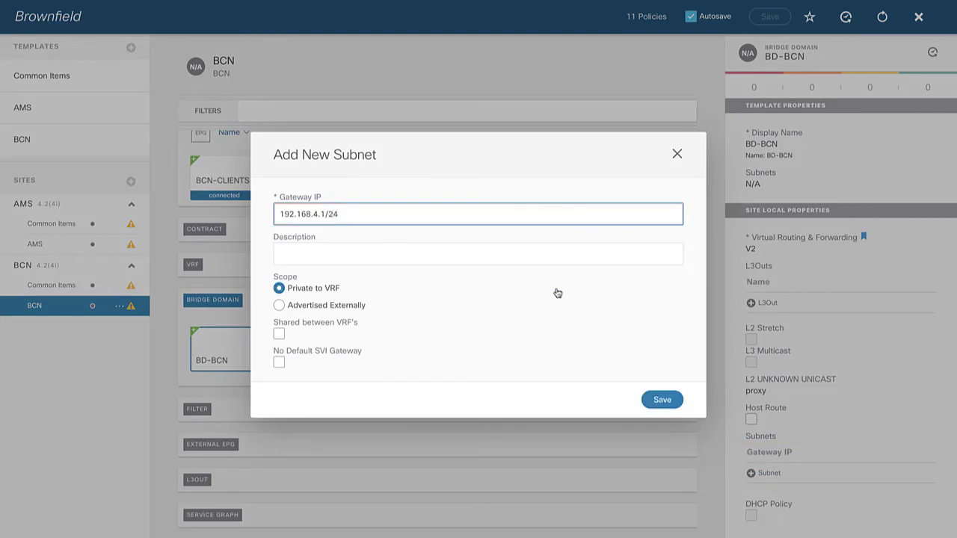
pyautogui.click(278, 305)
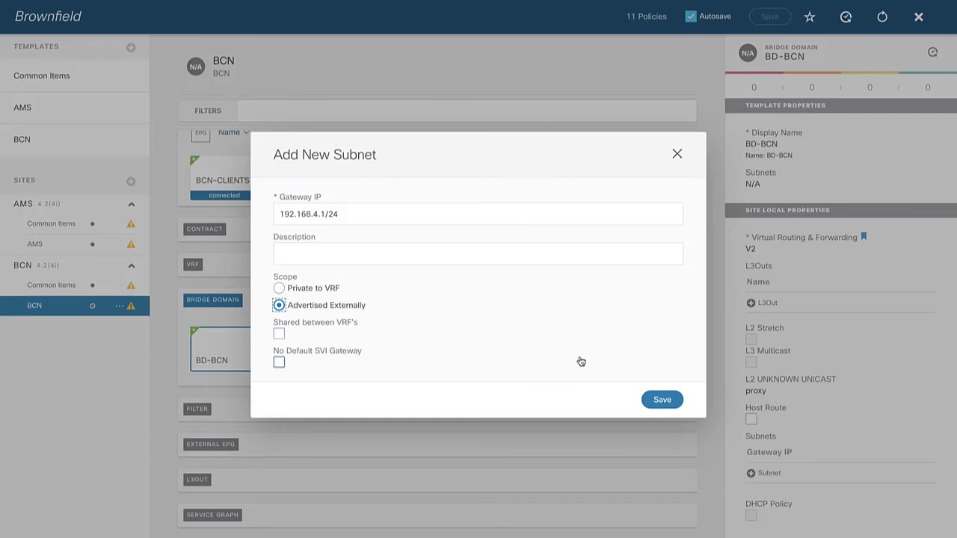
pyautogui.click(672, 402)
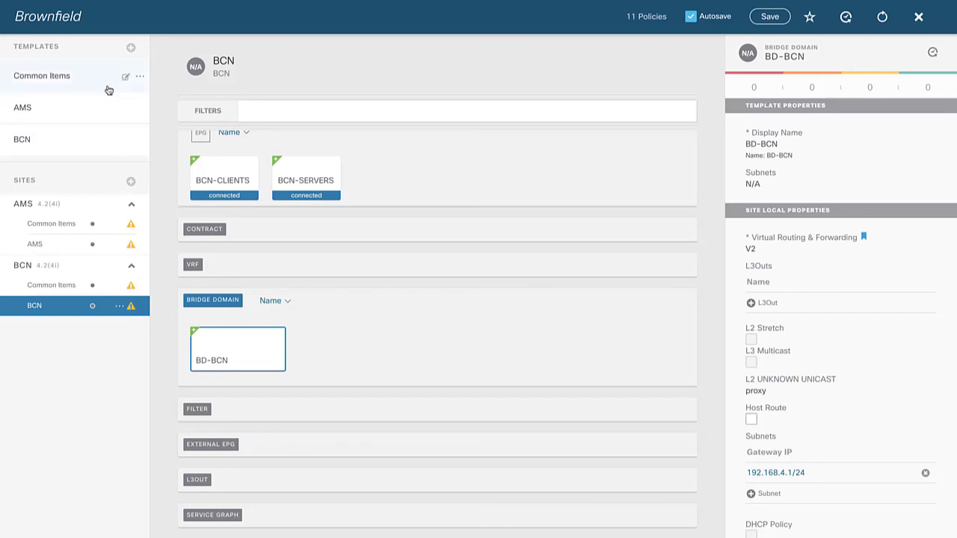
# - Deploy the Common Items template to the AMS and BCN sites
pyautogui.click(96, 88)
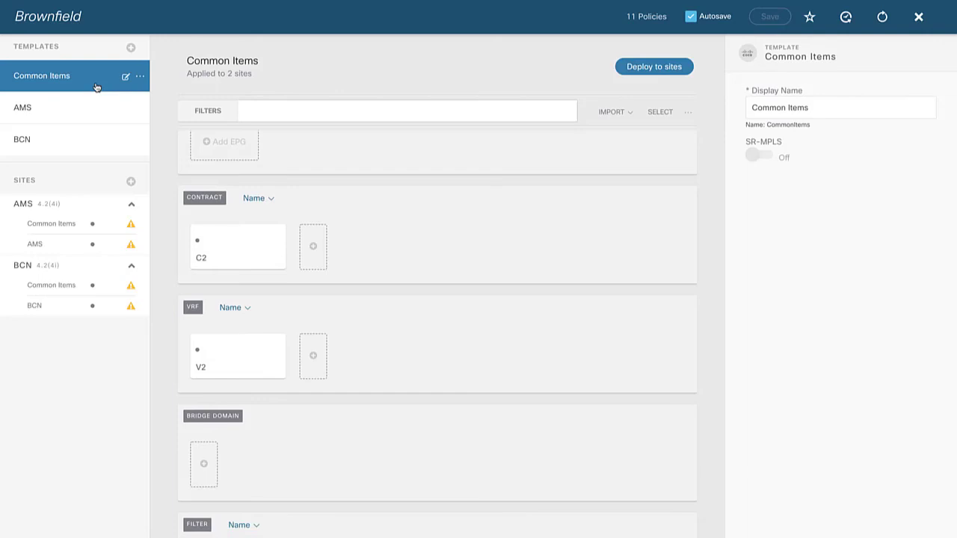
pyautogui.click(646, 68)
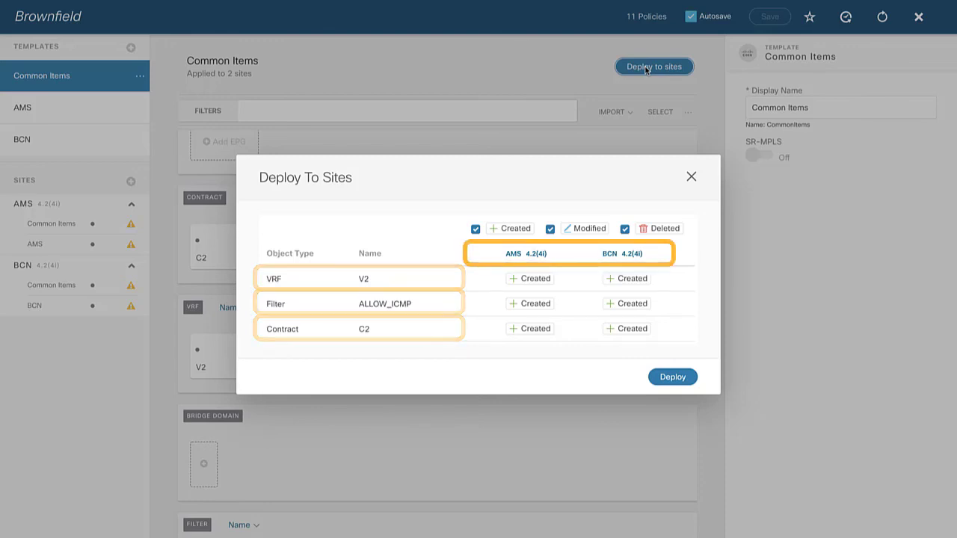
pyautogui.click(671, 377)
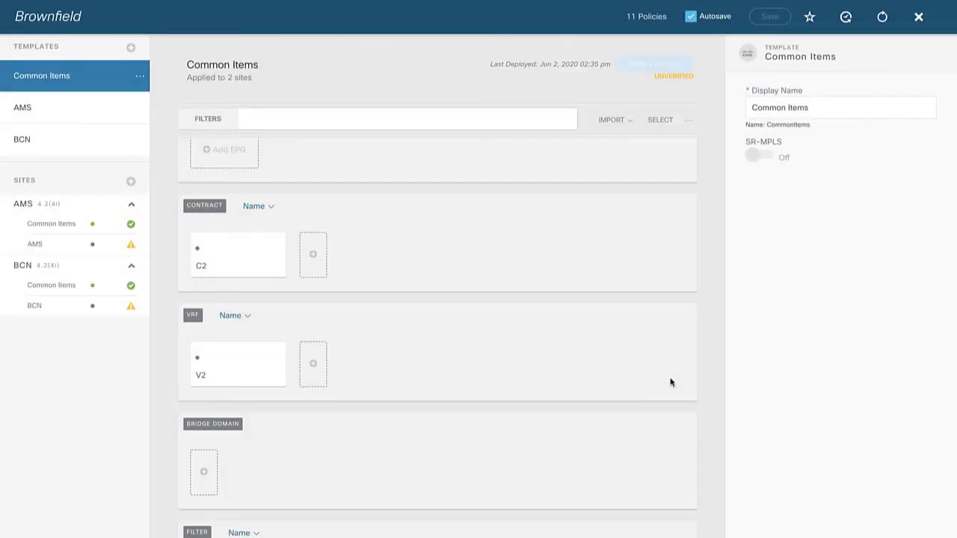
# - Deploy the AMS template with its EPGs and bridge domains to the AMS site
pyautogui.click(70, 120)
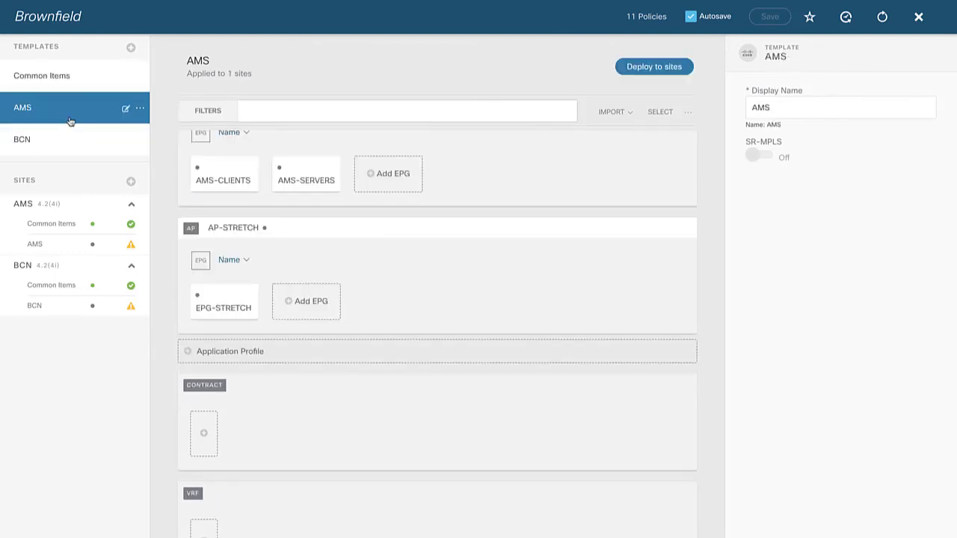
pyautogui.click(651, 68)
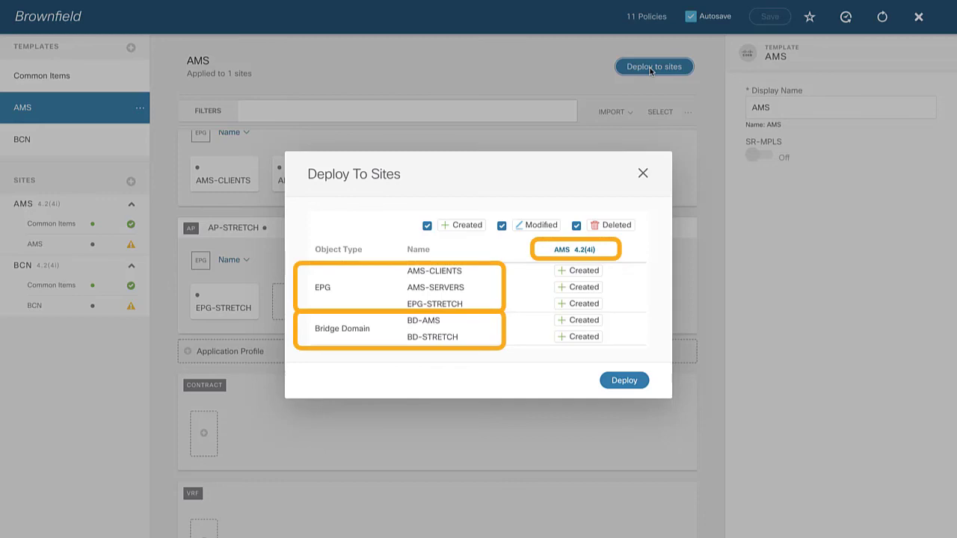
pyautogui.click(619, 383)
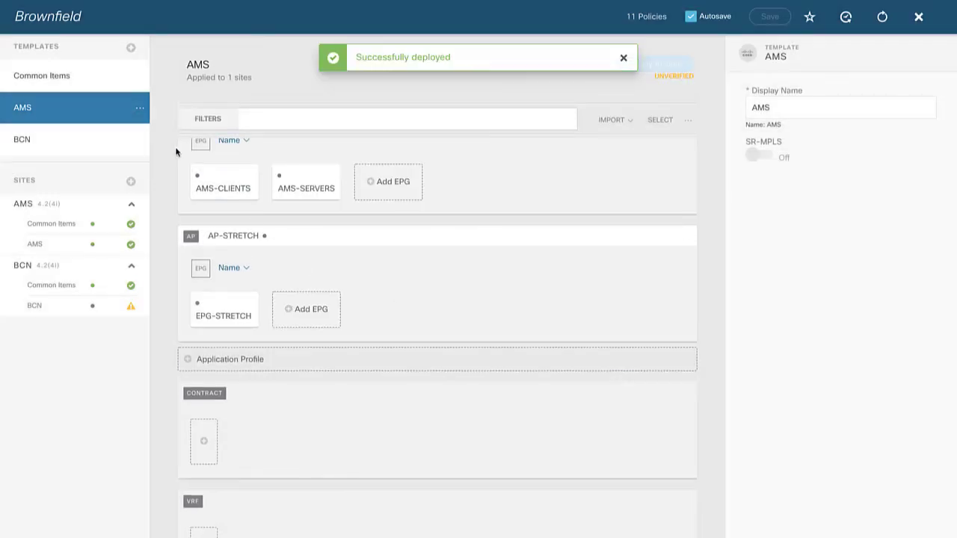
# - Deploy the BCN template with its EPGs and bridge domain to the BCN site
pyautogui.click(53, 144)
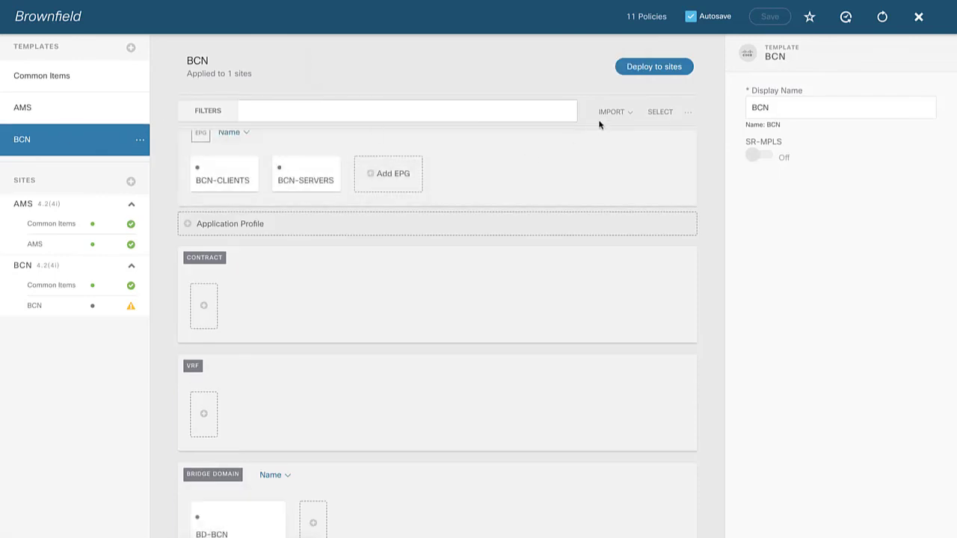
pyautogui.click(654, 67)
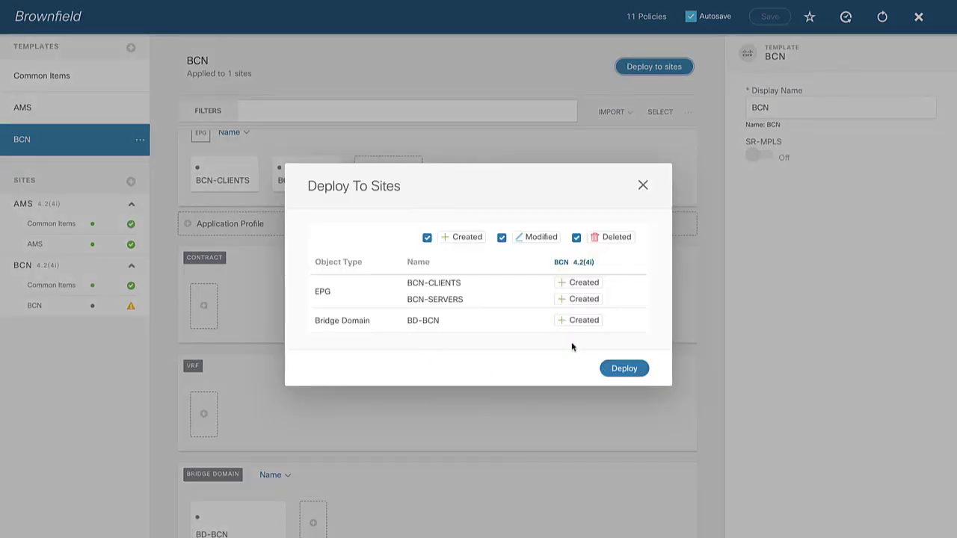
pyautogui.click(624, 368)
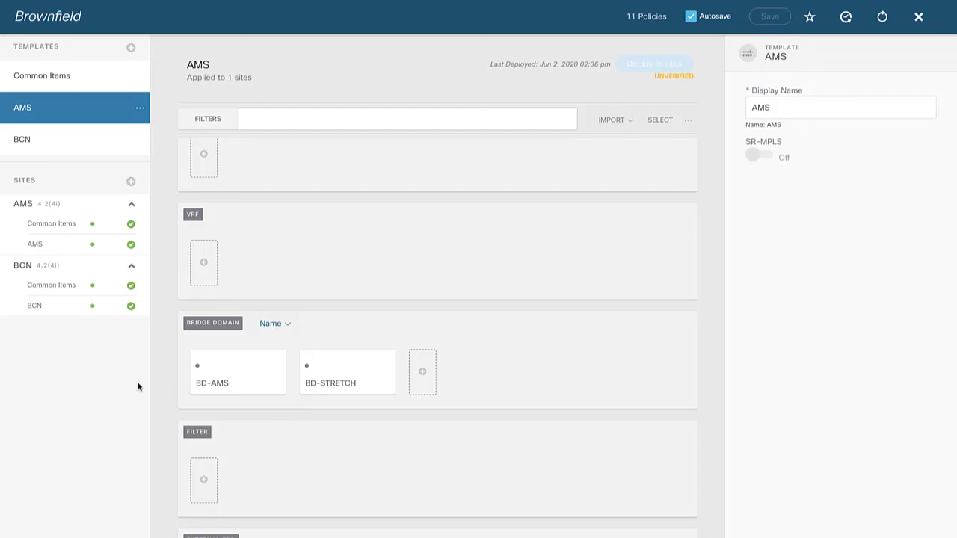
# - Select application profile AP-STRETCH with its EPG-STRETCH, plus bridge domain BD-STRETCH, in the AMS template
pyautogui.scroll(-2, 408, 273)
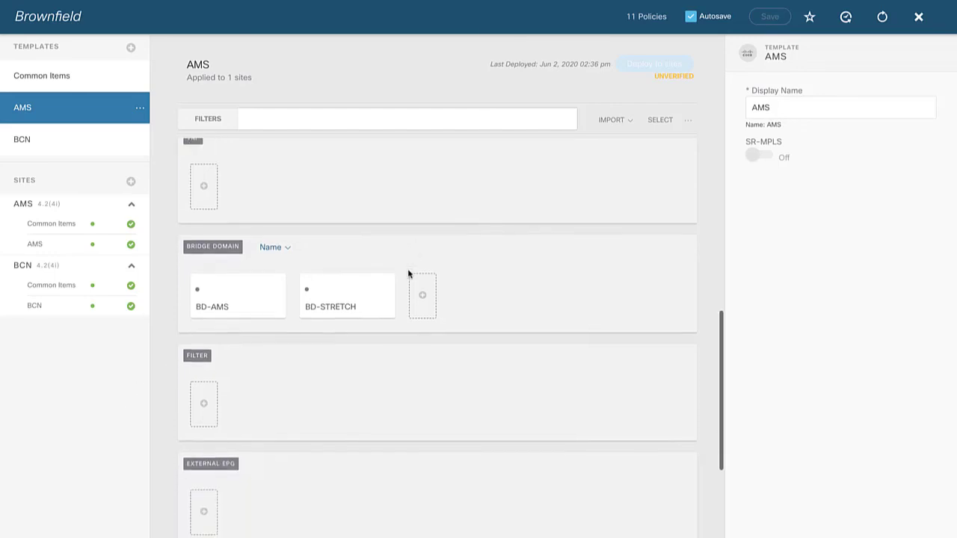
pyautogui.click(352, 289)
pyautogui.scroll(4, 351, 288)
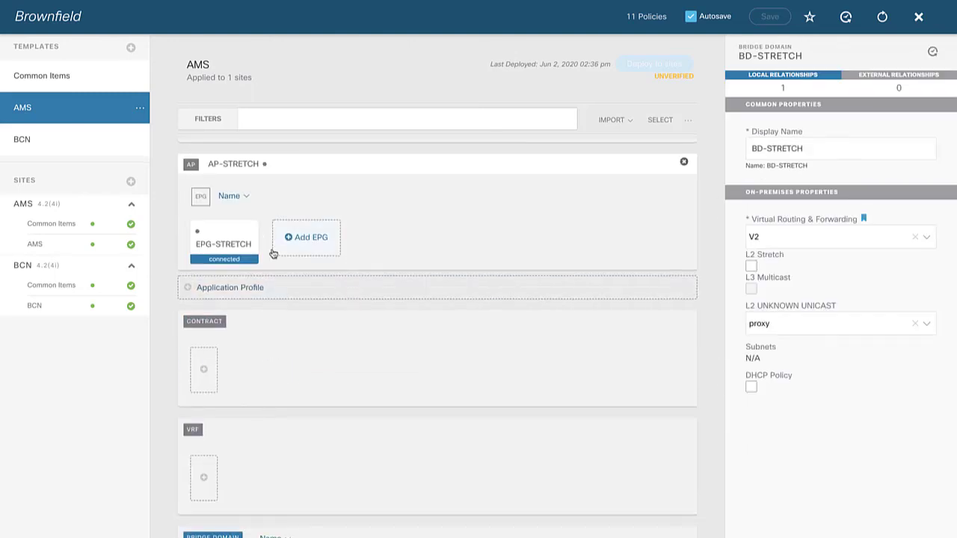
pyautogui.scroll(1, 239, 247)
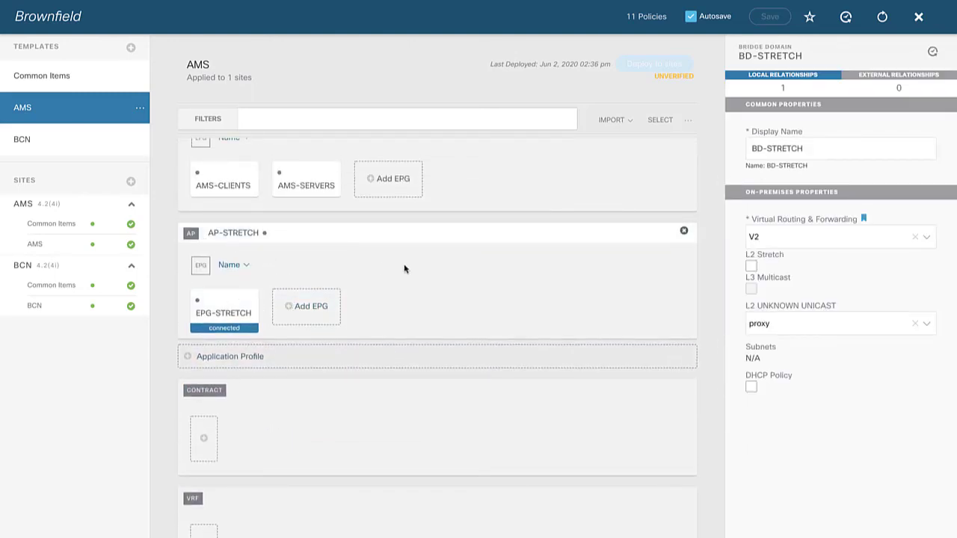
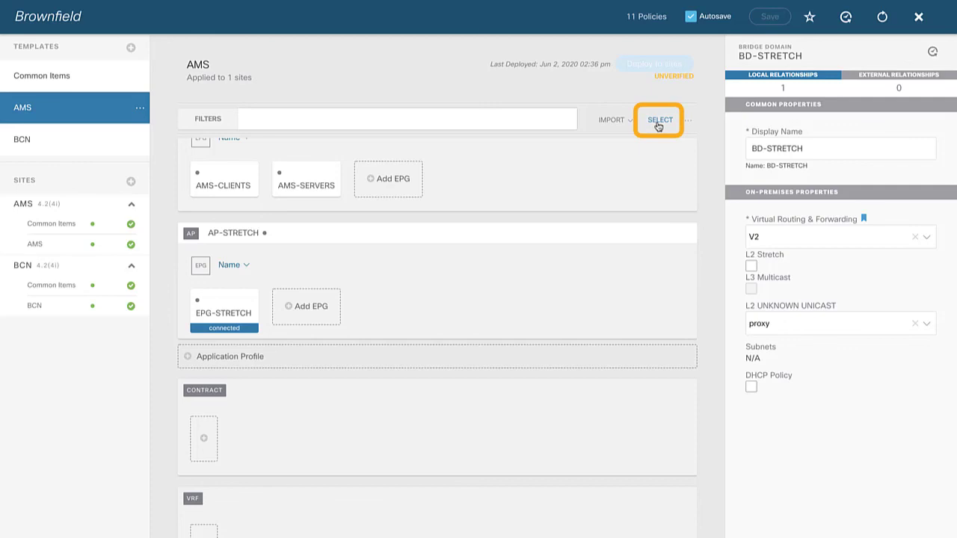
pyautogui.click(657, 124)
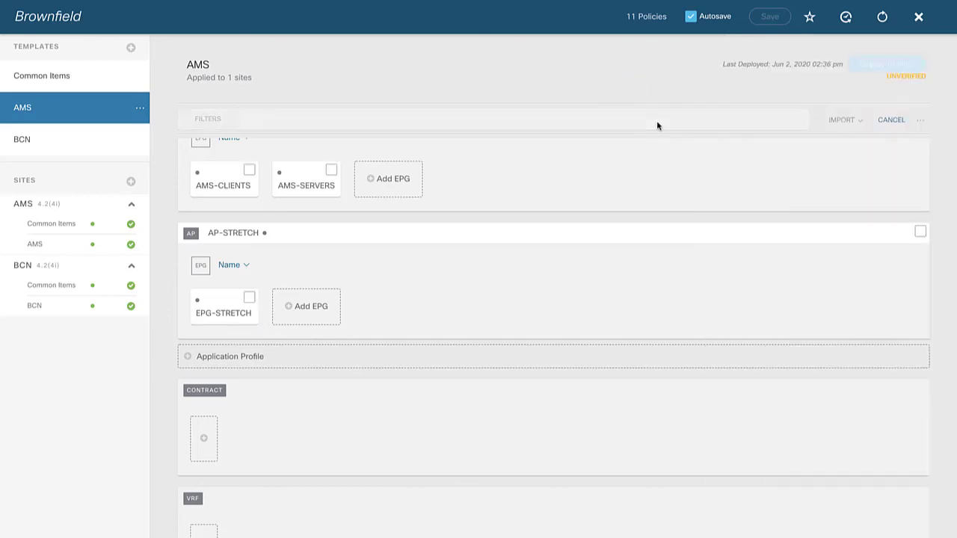
pyautogui.scroll(2, 657, 202)
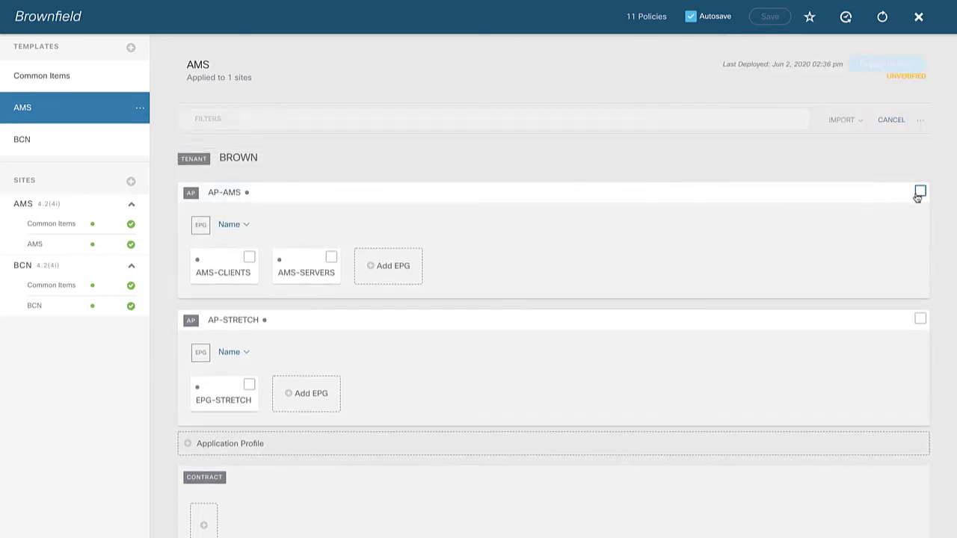
pyautogui.scroll(-1, 882, 230)
pyautogui.scroll(-1, 881, 230)
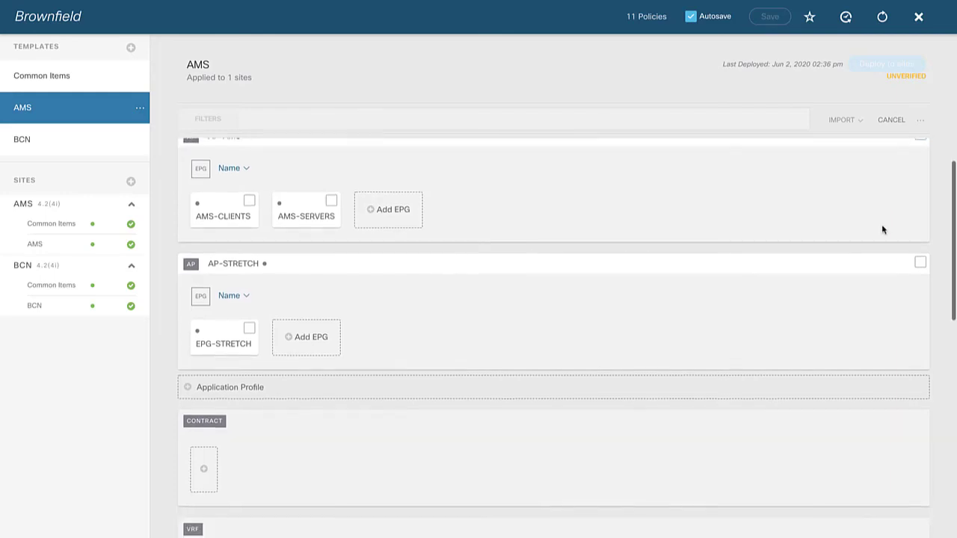
pyautogui.click(919, 263)
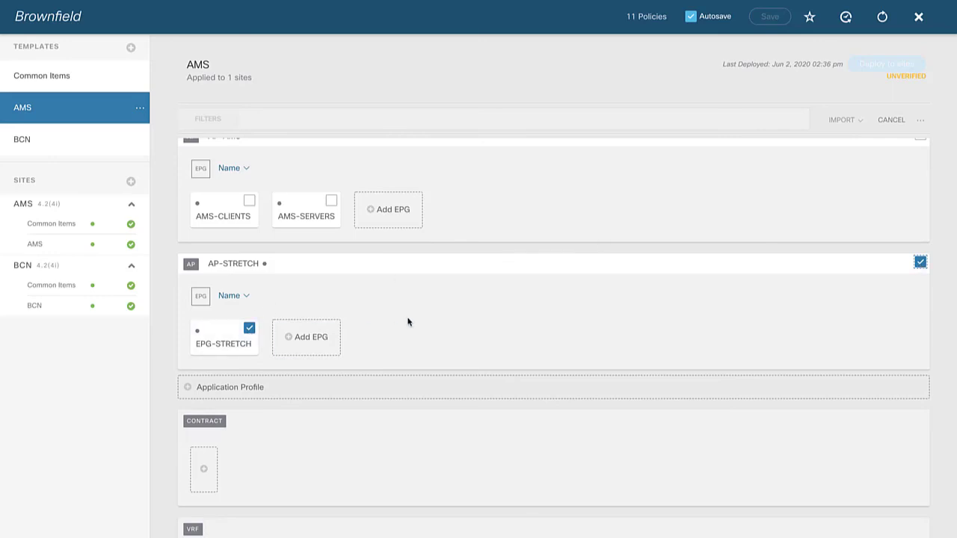
pyautogui.scroll(-3, 408, 322)
pyautogui.scroll(-2, 408, 322)
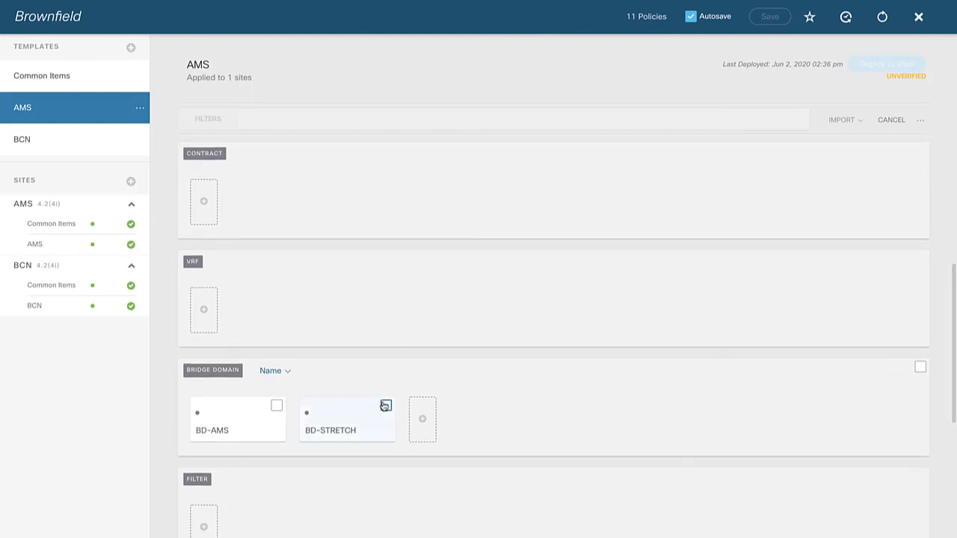
pyautogui.click(386, 406)
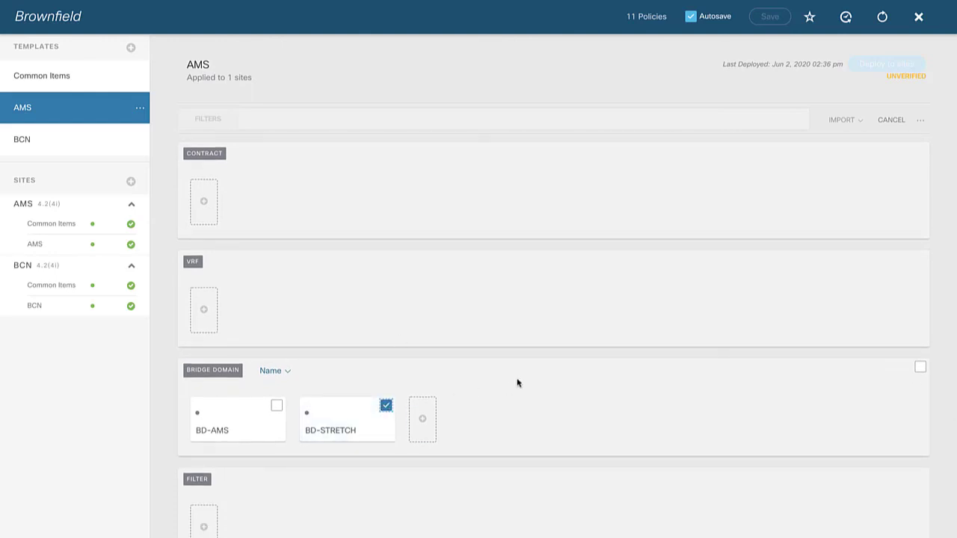
# - Migrate the selected stretch objects from the AMS template to the Common Items template of the Brownfield schema
pyautogui.scroll(5, 516, 383)
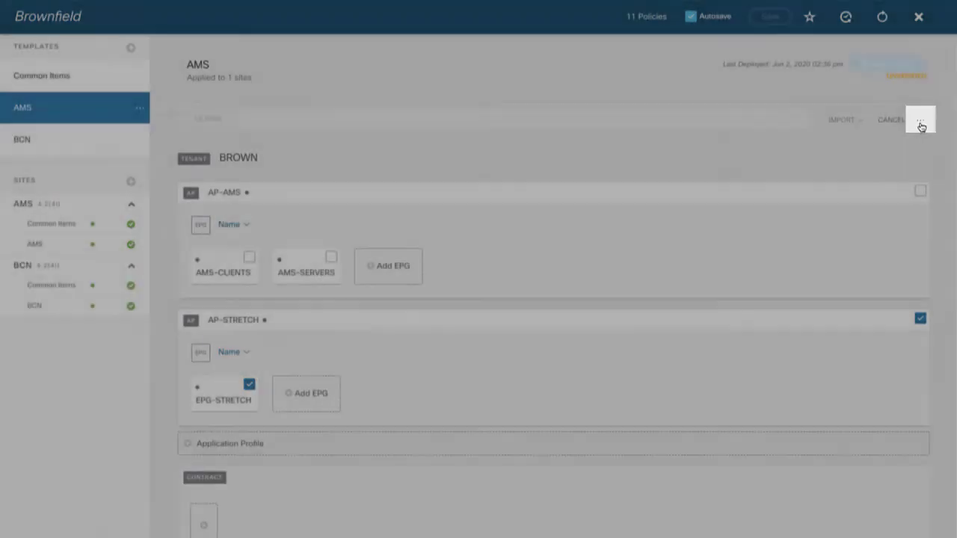
pyautogui.click(921, 123)
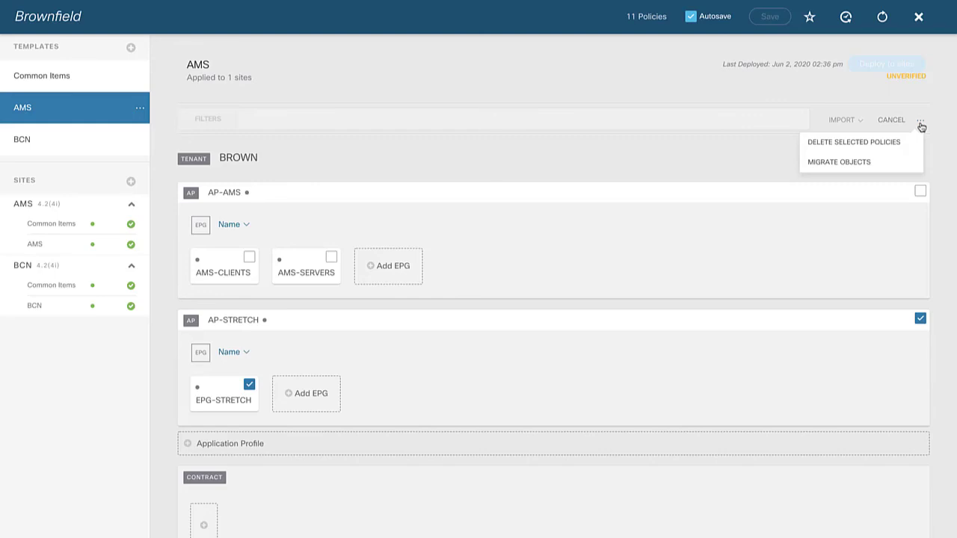
pyautogui.click(855, 163)
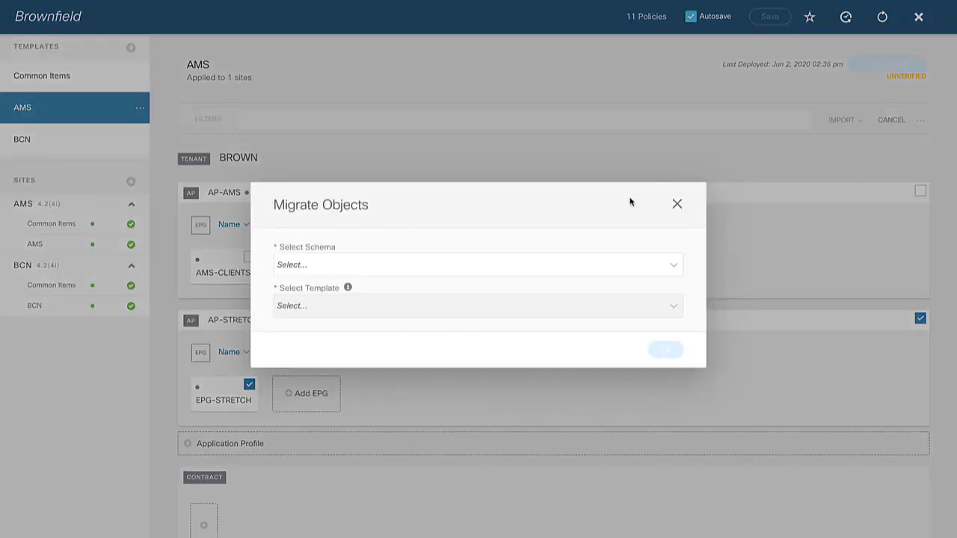
pyautogui.click(531, 268)
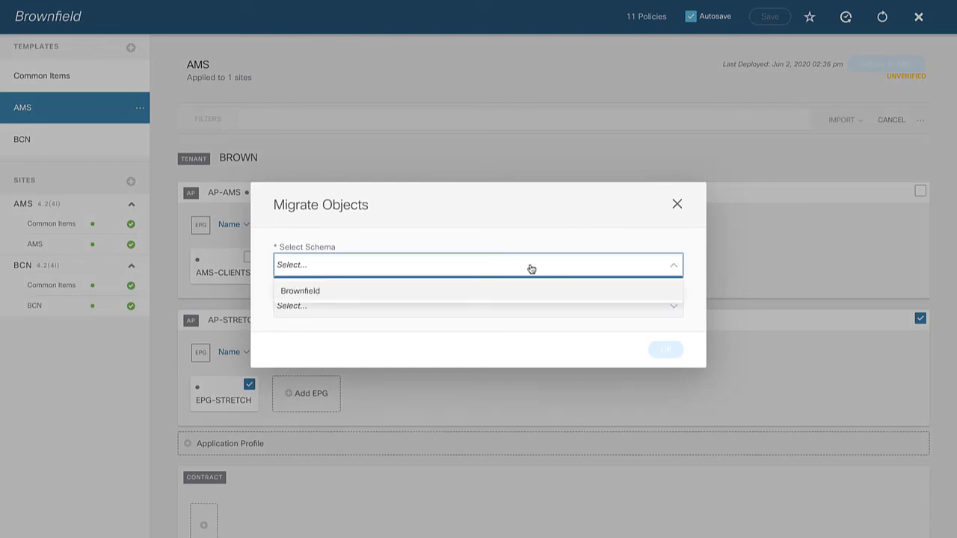
pyautogui.click(355, 290)
pyautogui.click(383, 310)
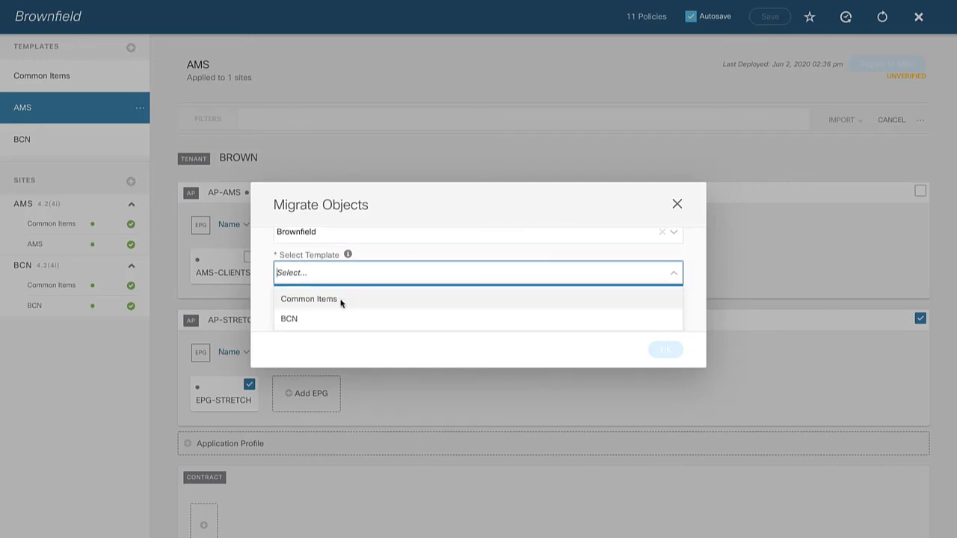
pyautogui.click(341, 301)
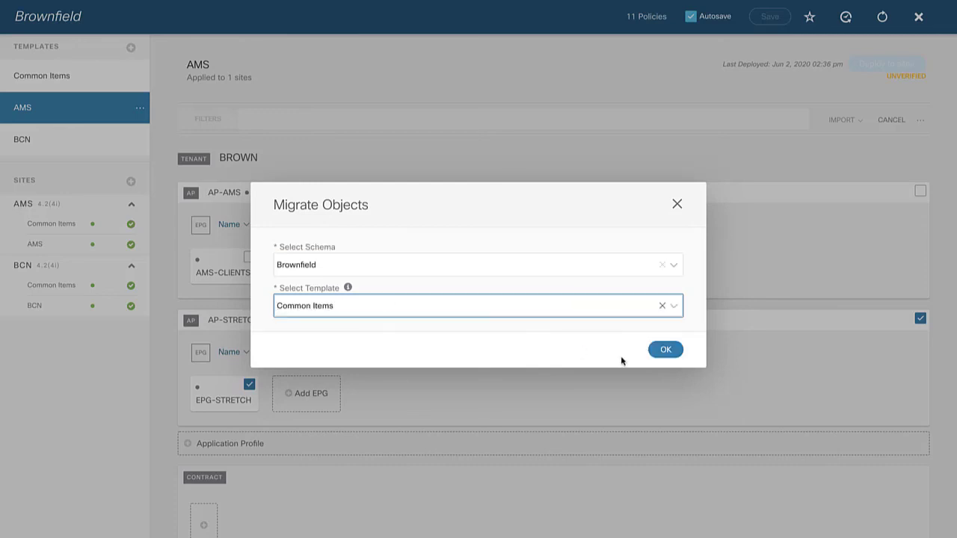
pyautogui.click(654, 351)
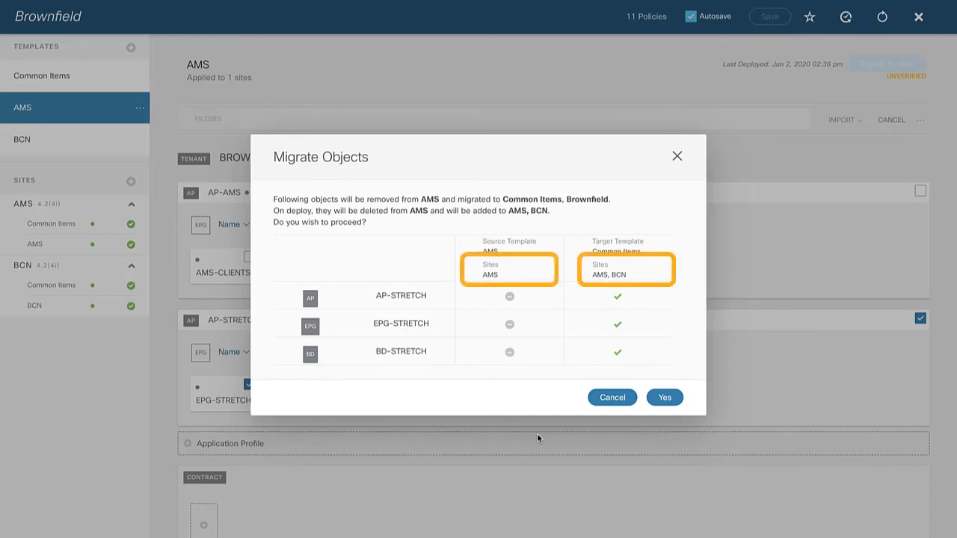
pyautogui.click(666, 398)
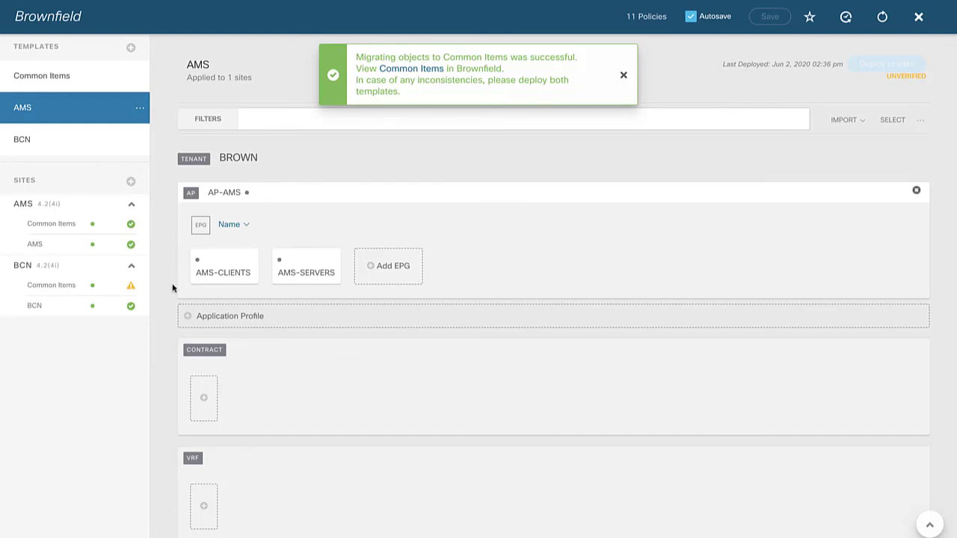
# - Enable L2 Stretch on bridge domain BD-STRETCH in the Common Items template, accepting the removal of site-local subnets
pyautogui.moveTo(133, 291)
pyautogui.click(95, 86)
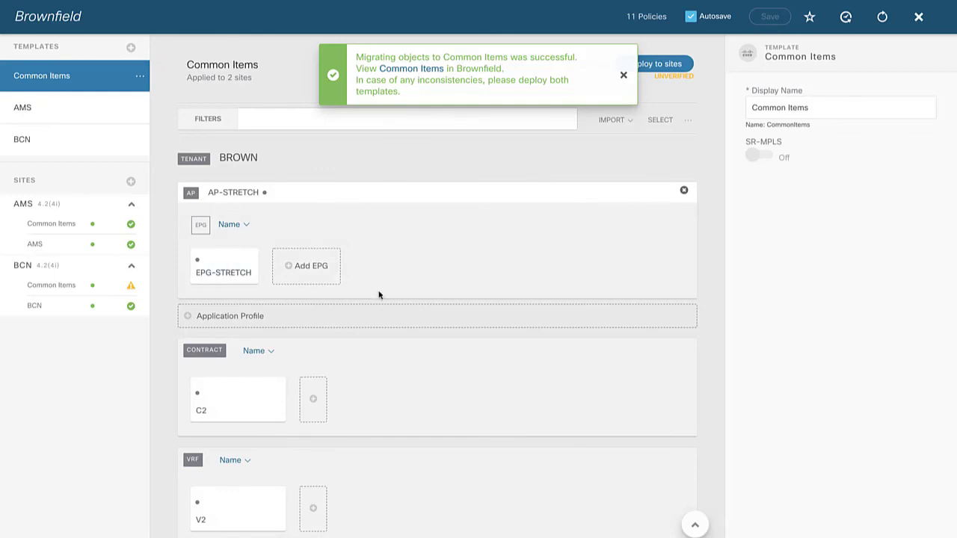
pyautogui.scroll(-2, 379, 295)
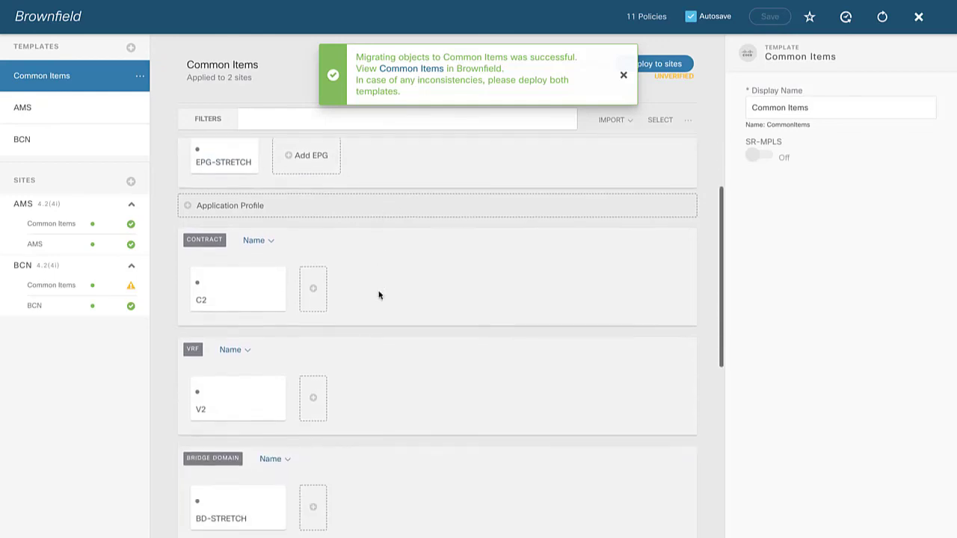
pyautogui.click(262, 492)
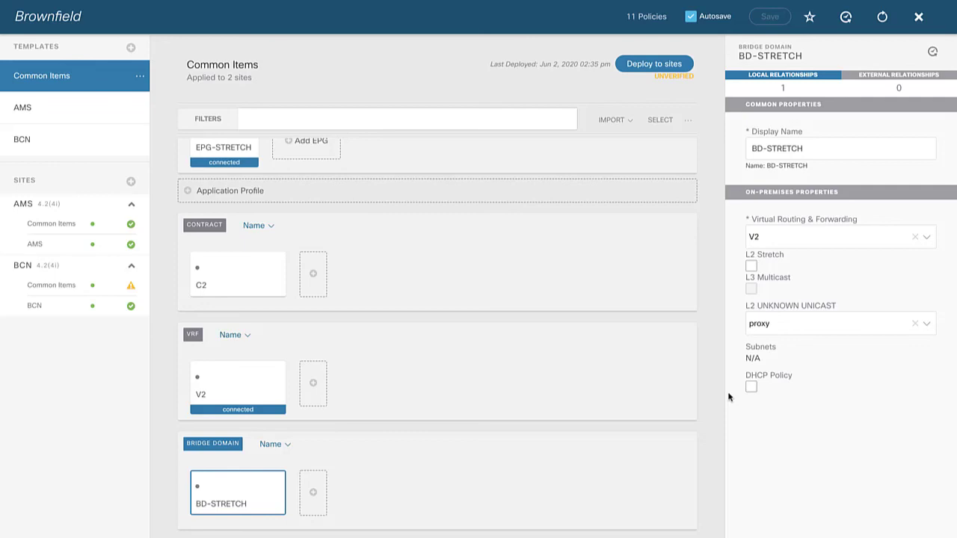
pyautogui.click(751, 267)
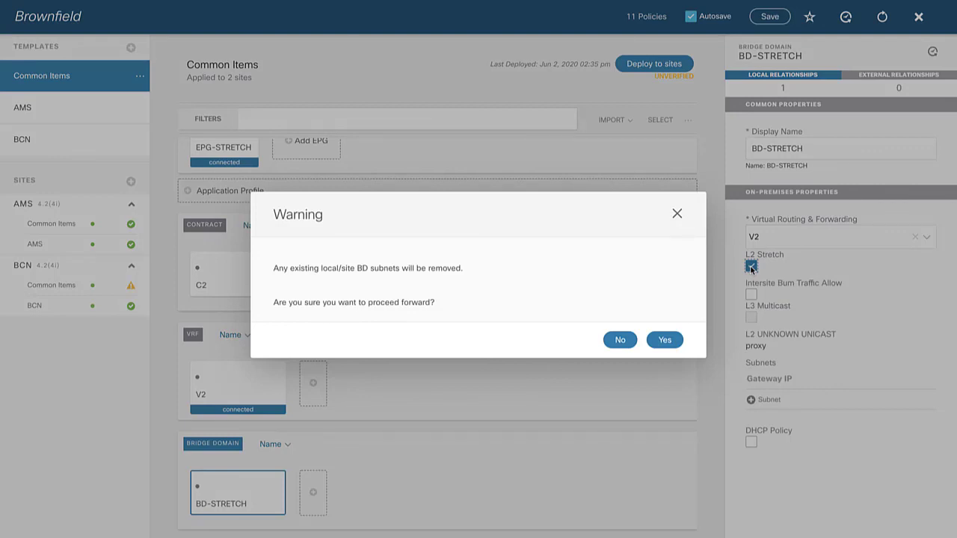
pyautogui.click(663, 342)
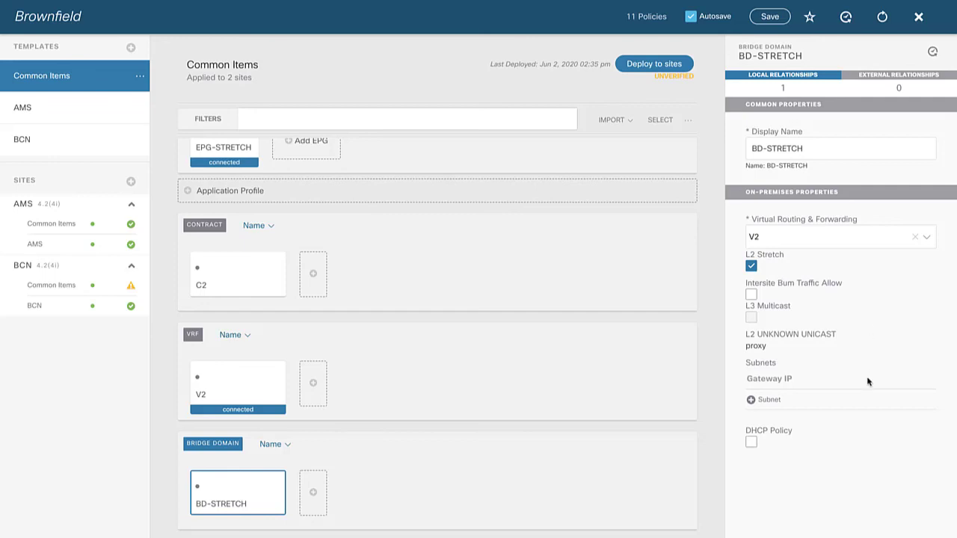
# - Add a subnet with gateway 192.168.4.1/24, advertised externally, to the stretched bridge domain BD-STRETCH
pyautogui.click(770, 400)
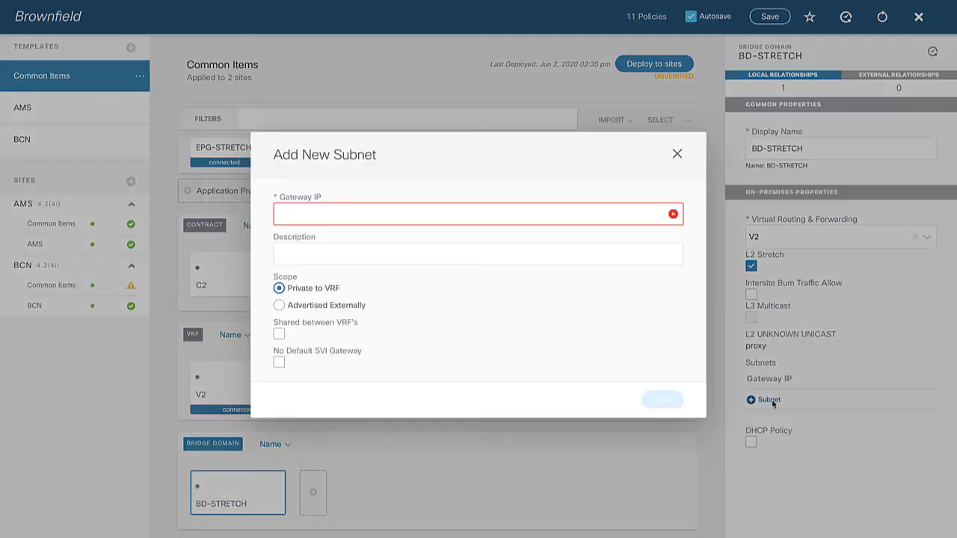
pyautogui.click(350, 210)
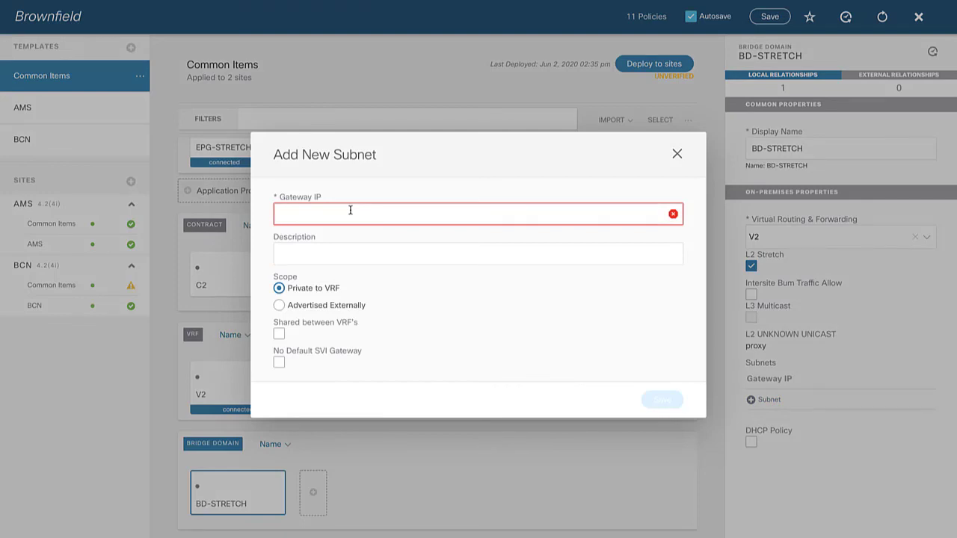
pyautogui.write('192.168.4.1/24')
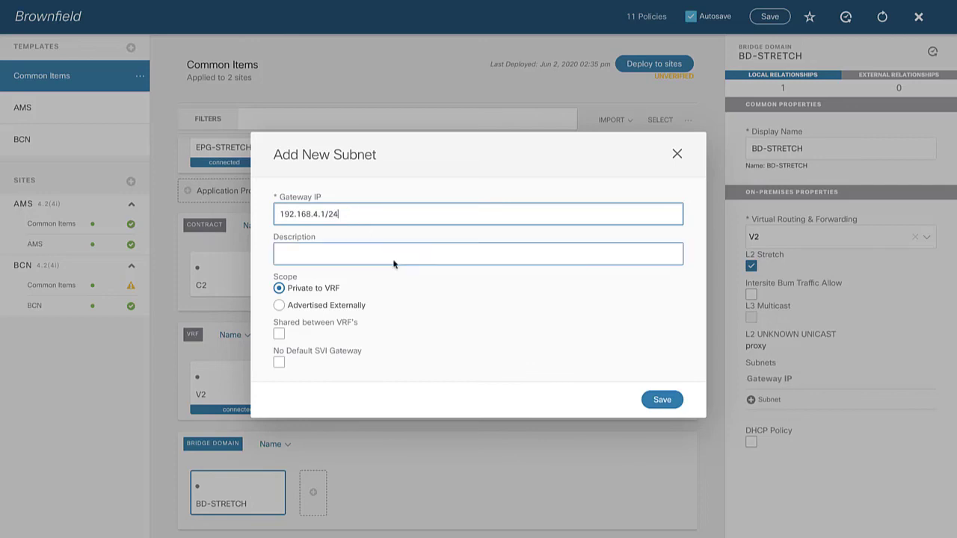
pyautogui.click(354, 310)
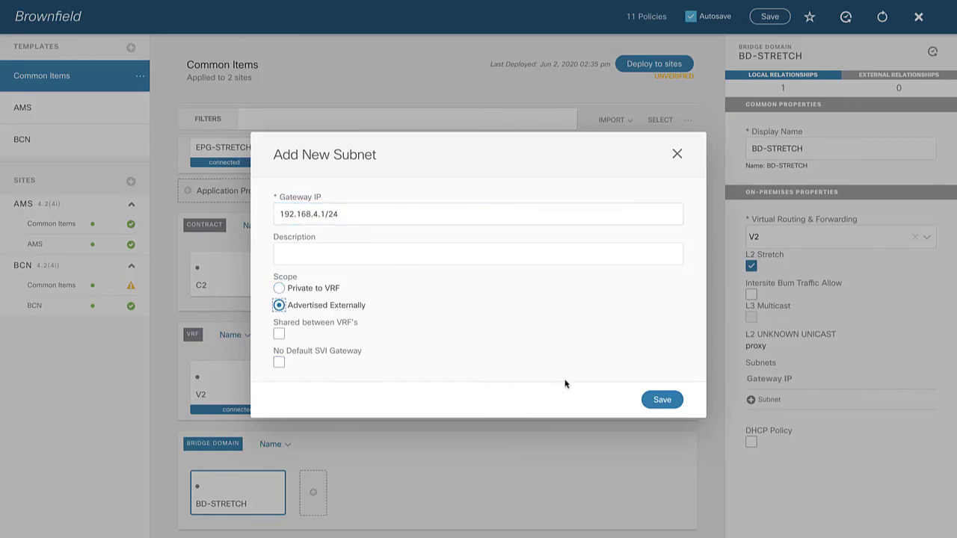
pyautogui.click(662, 401)
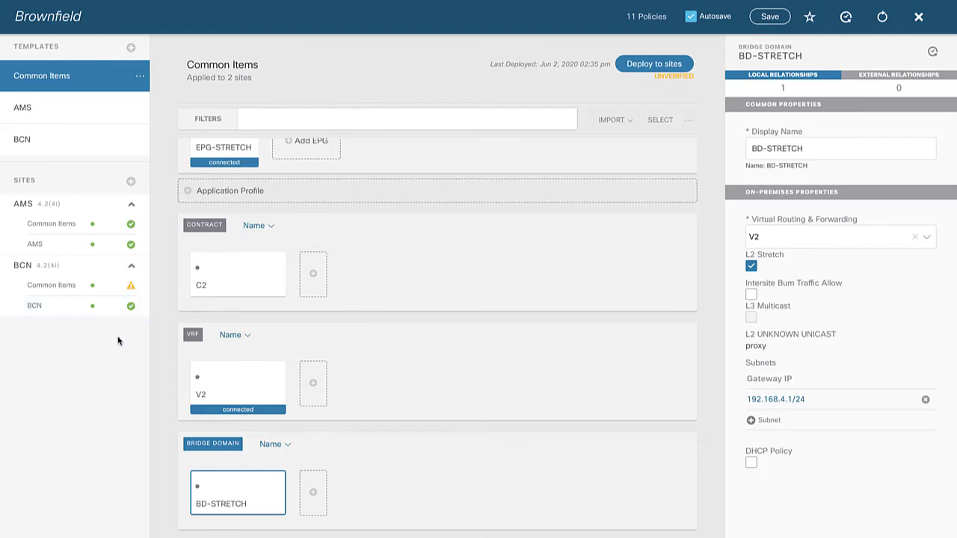
# - Deploy the Common Items template with EPG-STRETCH and BD-STRETCH to the sites
pyautogui.moveTo(130, 290)
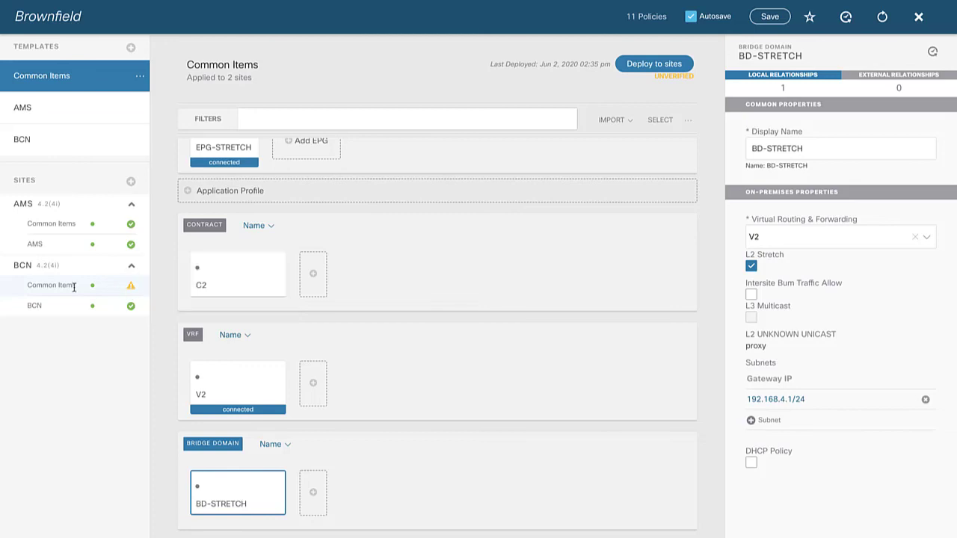
pyautogui.click(646, 68)
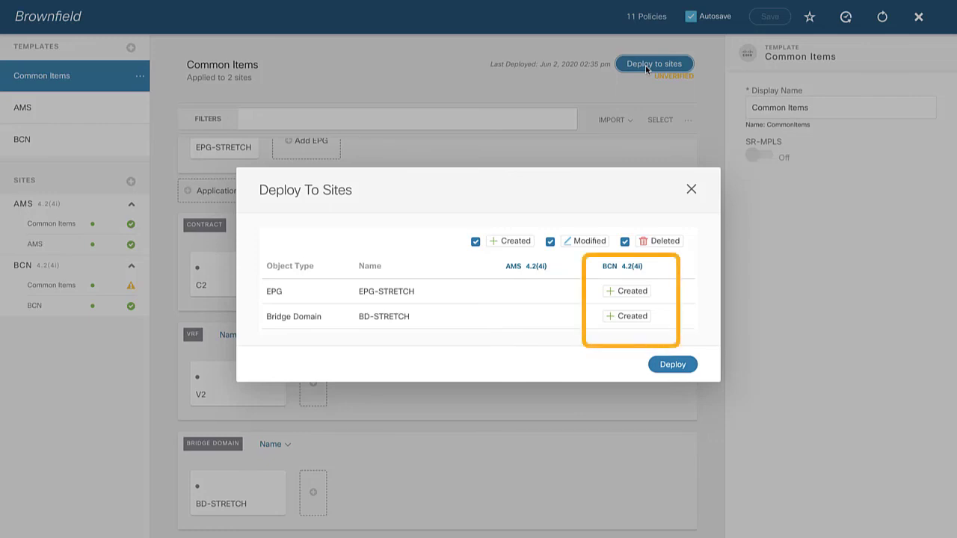
pyautogui.click(671, 366)
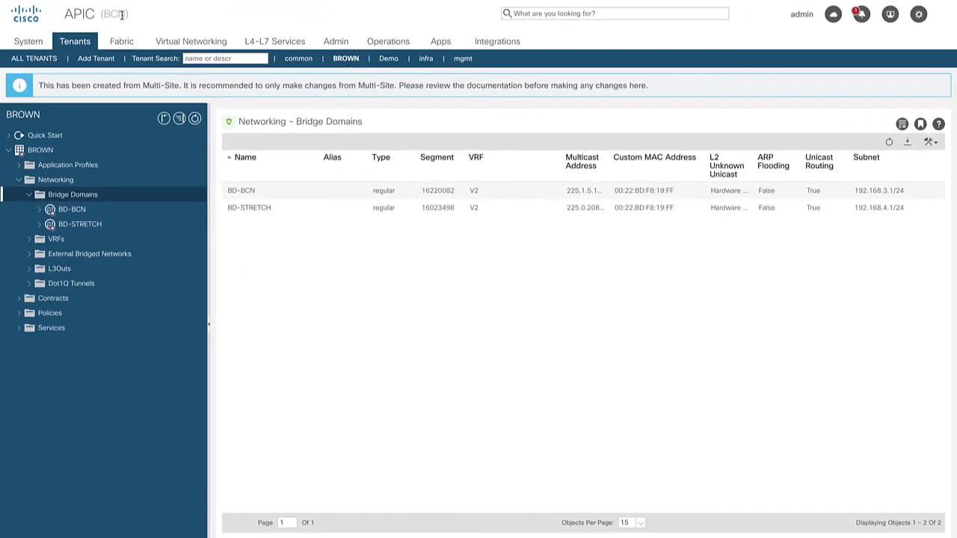
# - In the BCN APIC, check tenant BROWN's bridge domains and open BD-STRETCH to inspect it
pyautogui.click(82, 224)
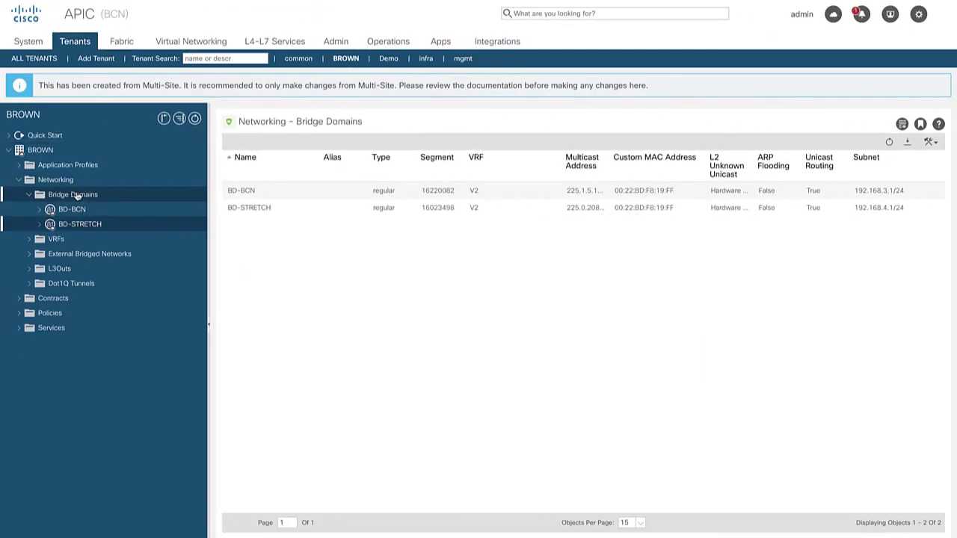
pyautogui.click(78, 195)
pyautogui.doubleClick(857, 211)
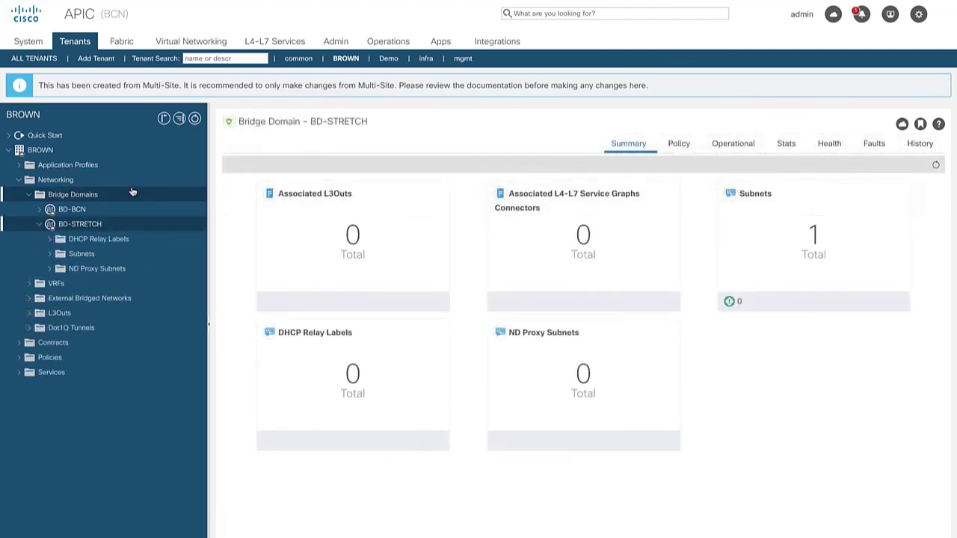